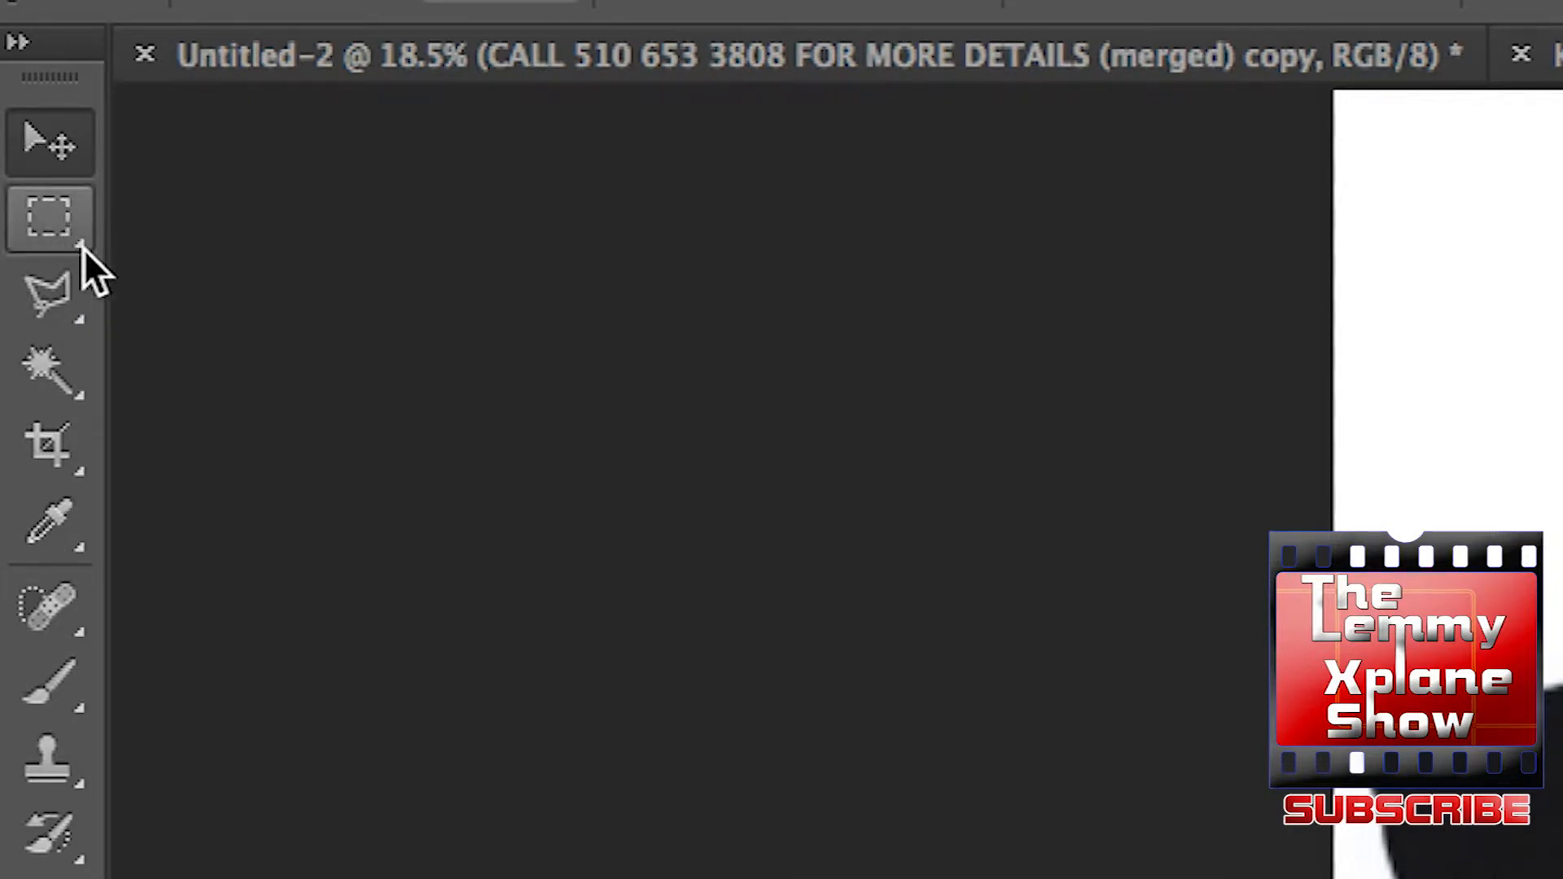
{"action": "left_click", "coordinate": [84, 247]}
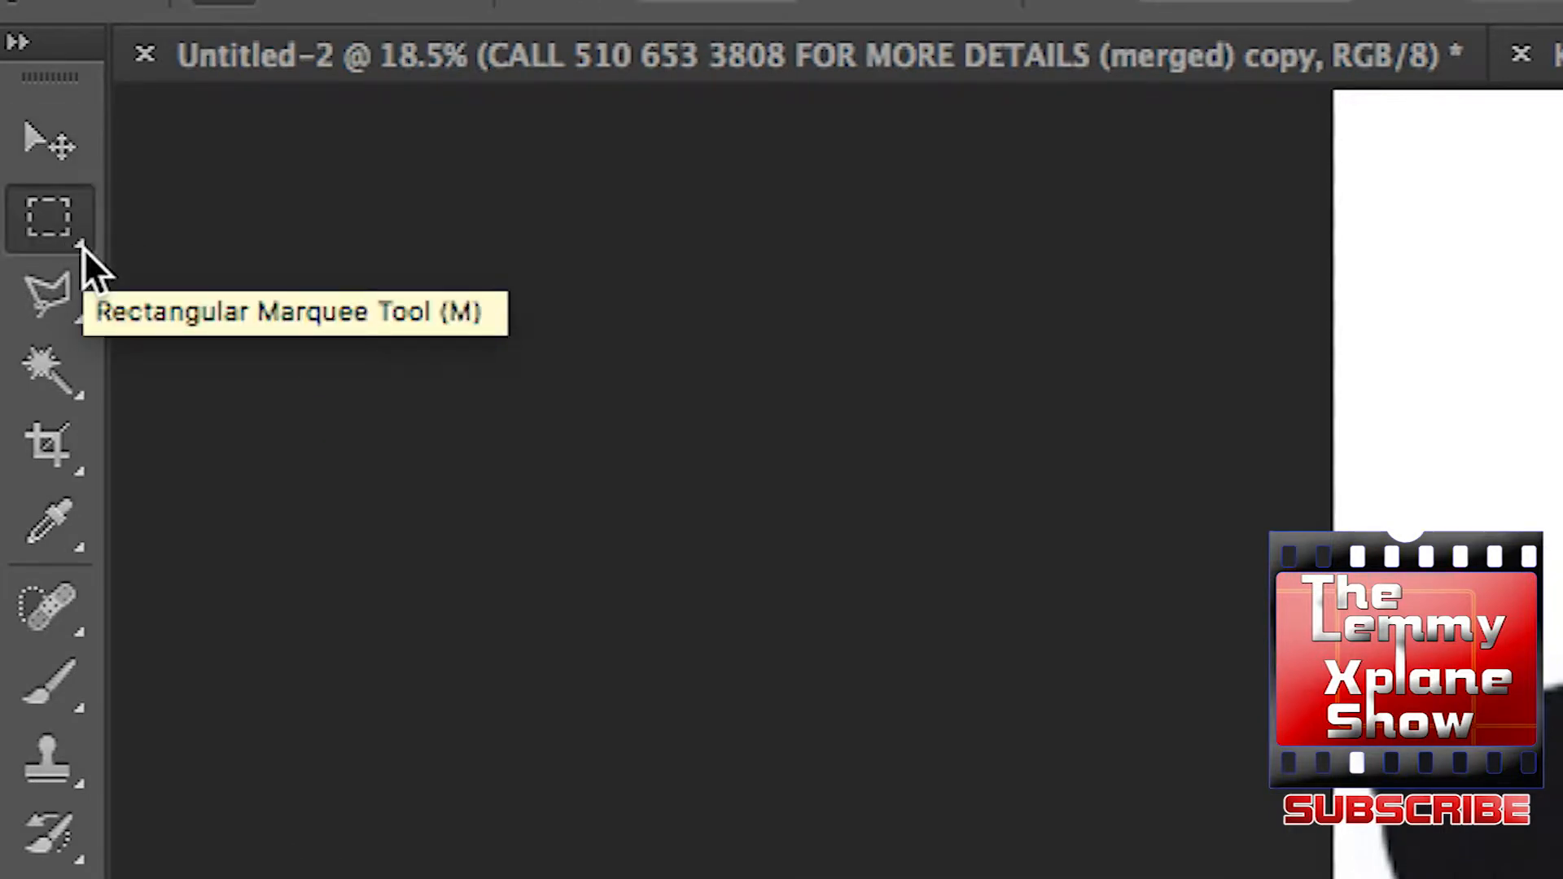
{"action": "left_click", "coordinate": [84, 248]}
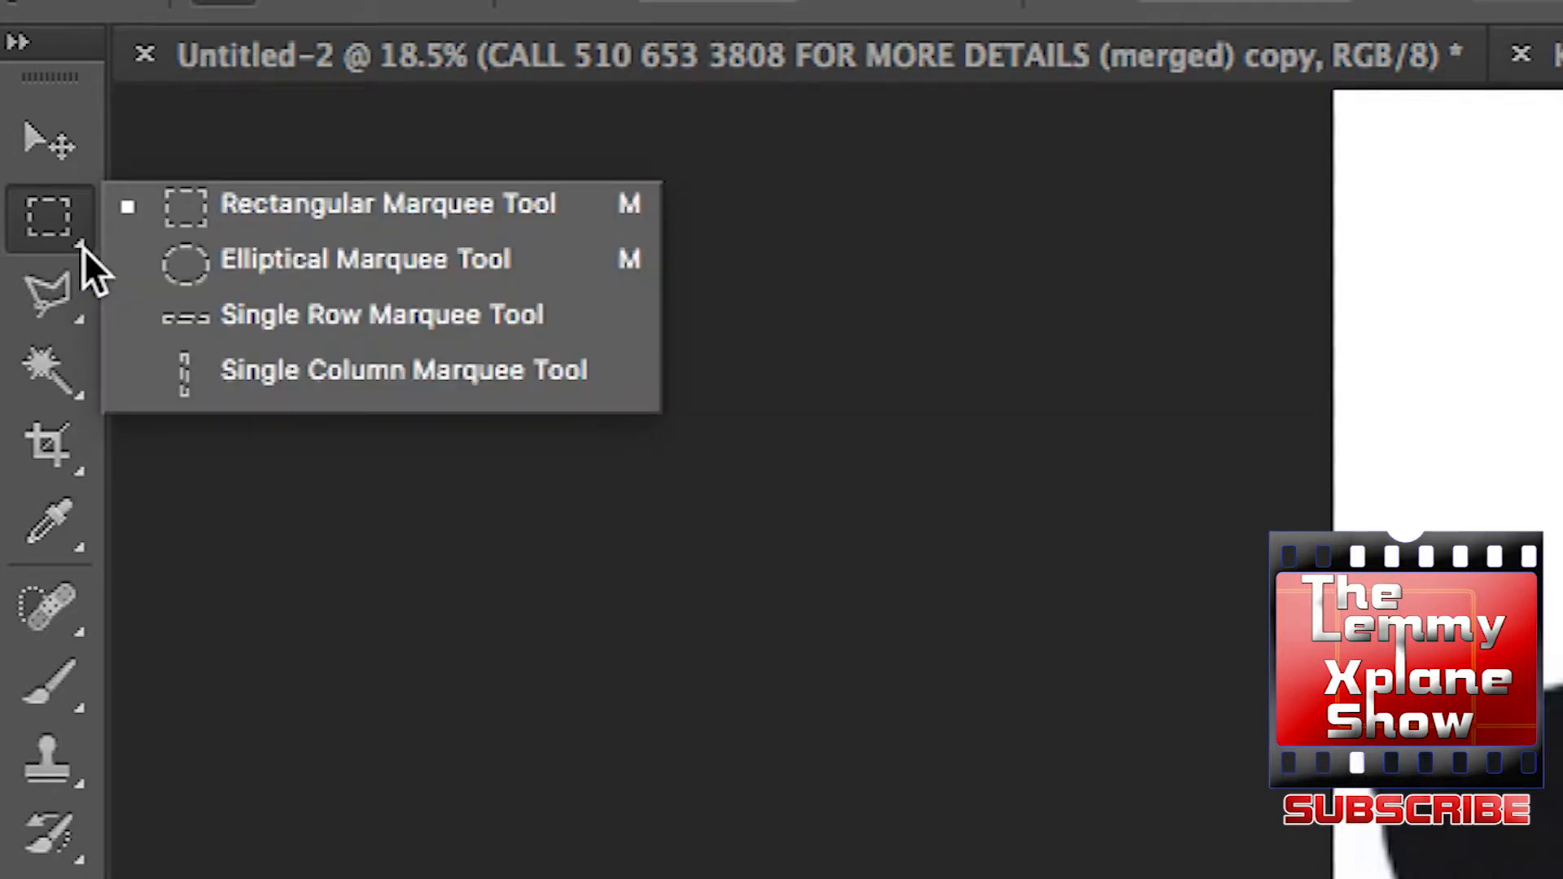
{"action": "left_click", "coordinate": [197, 339]}
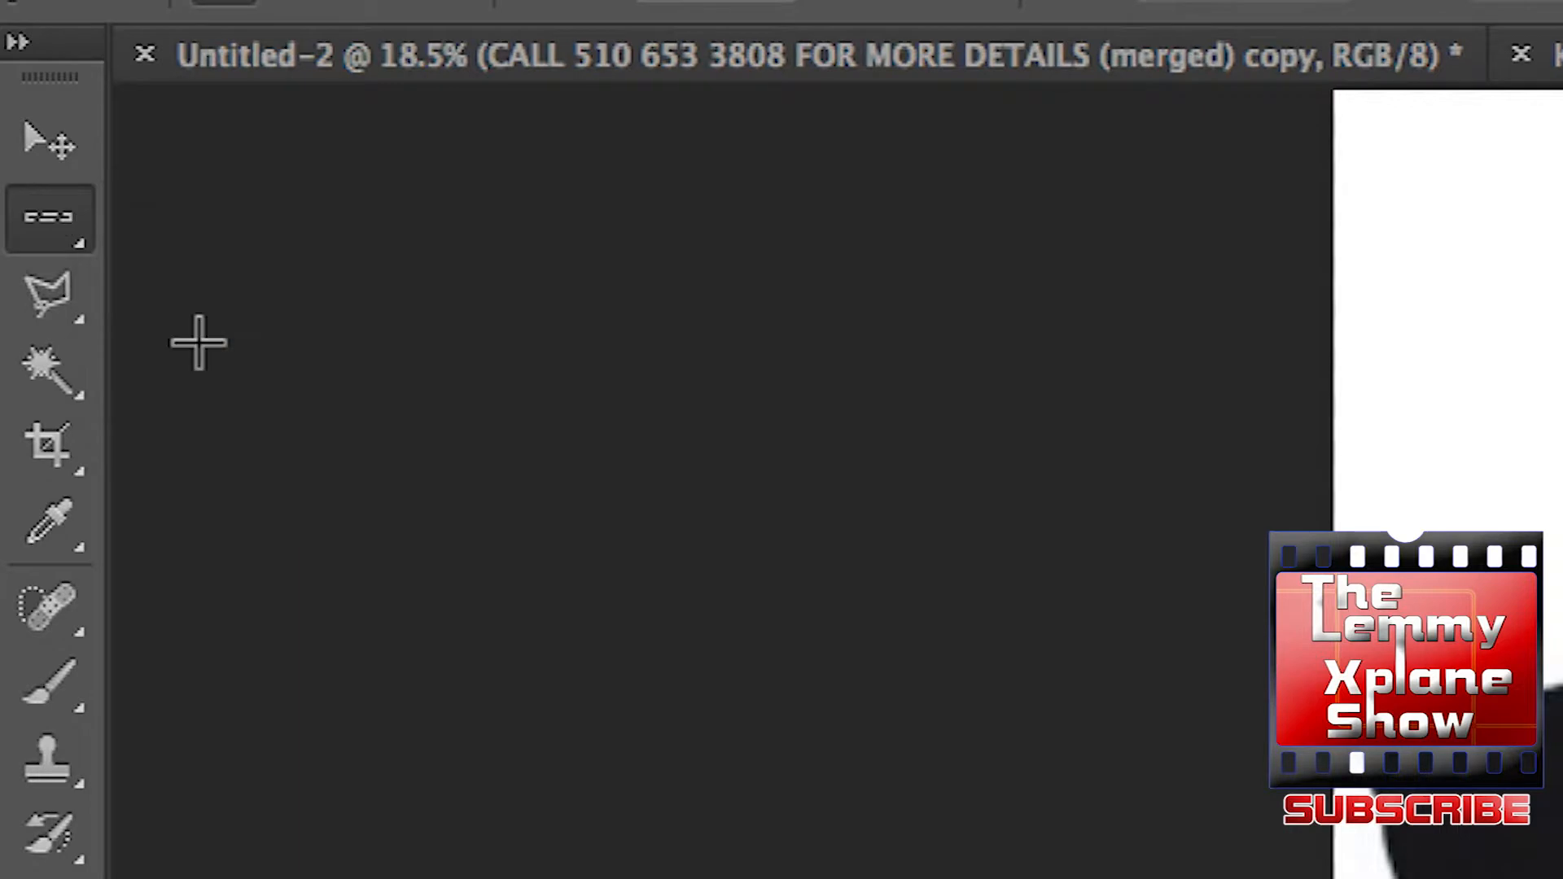
{"action": "left_click", "coordinate": [86, 233]}
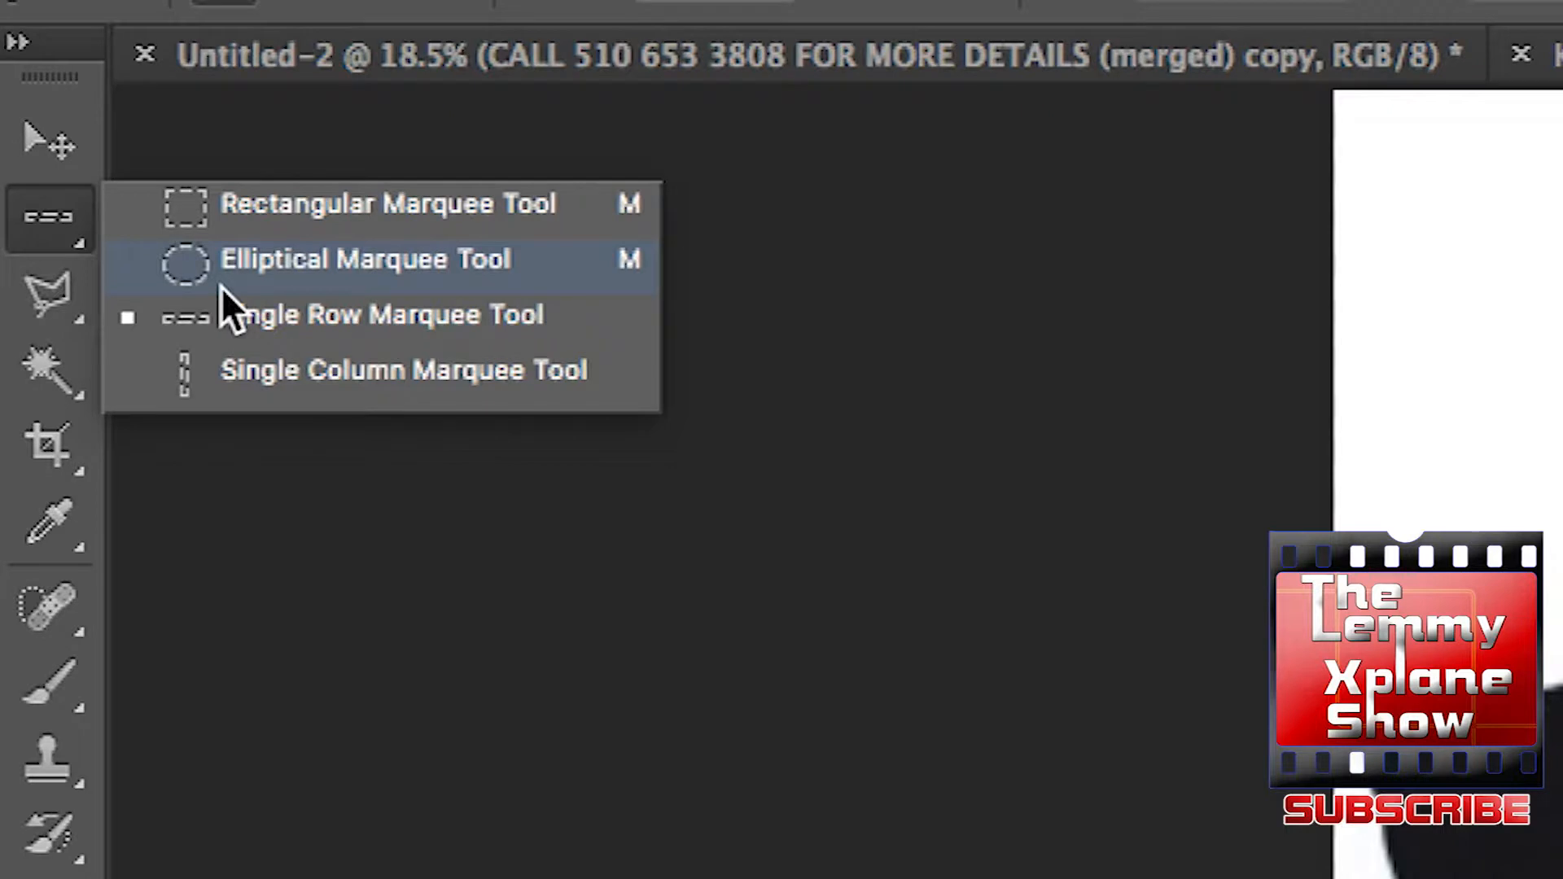
{"action": "left_click", "coordinate": [26, 305]}
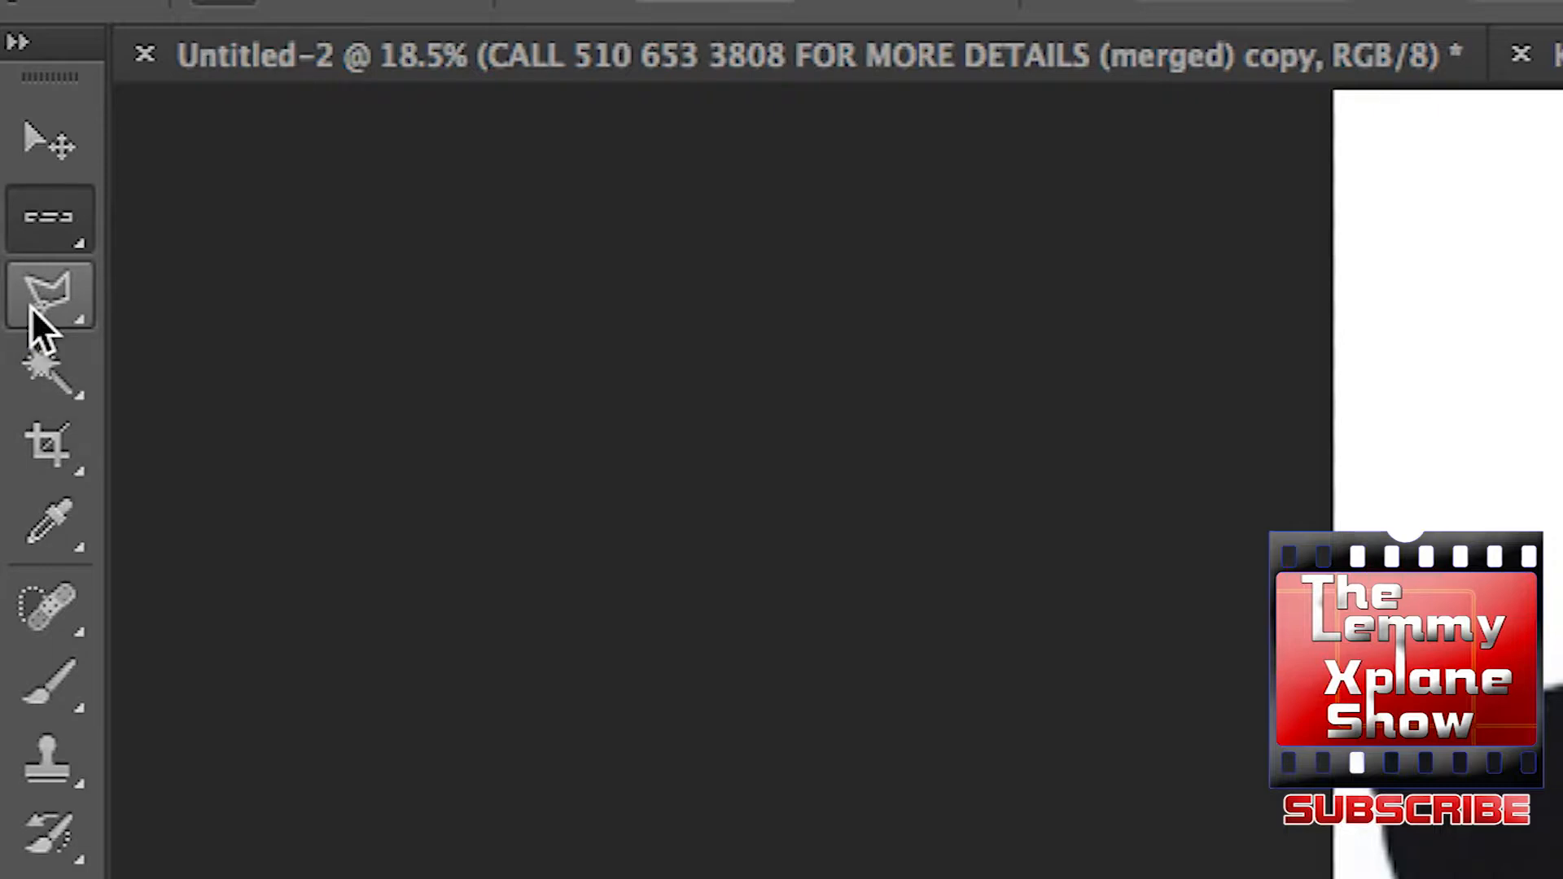
{"action": "left_click", "coordinate": [31, 306]}
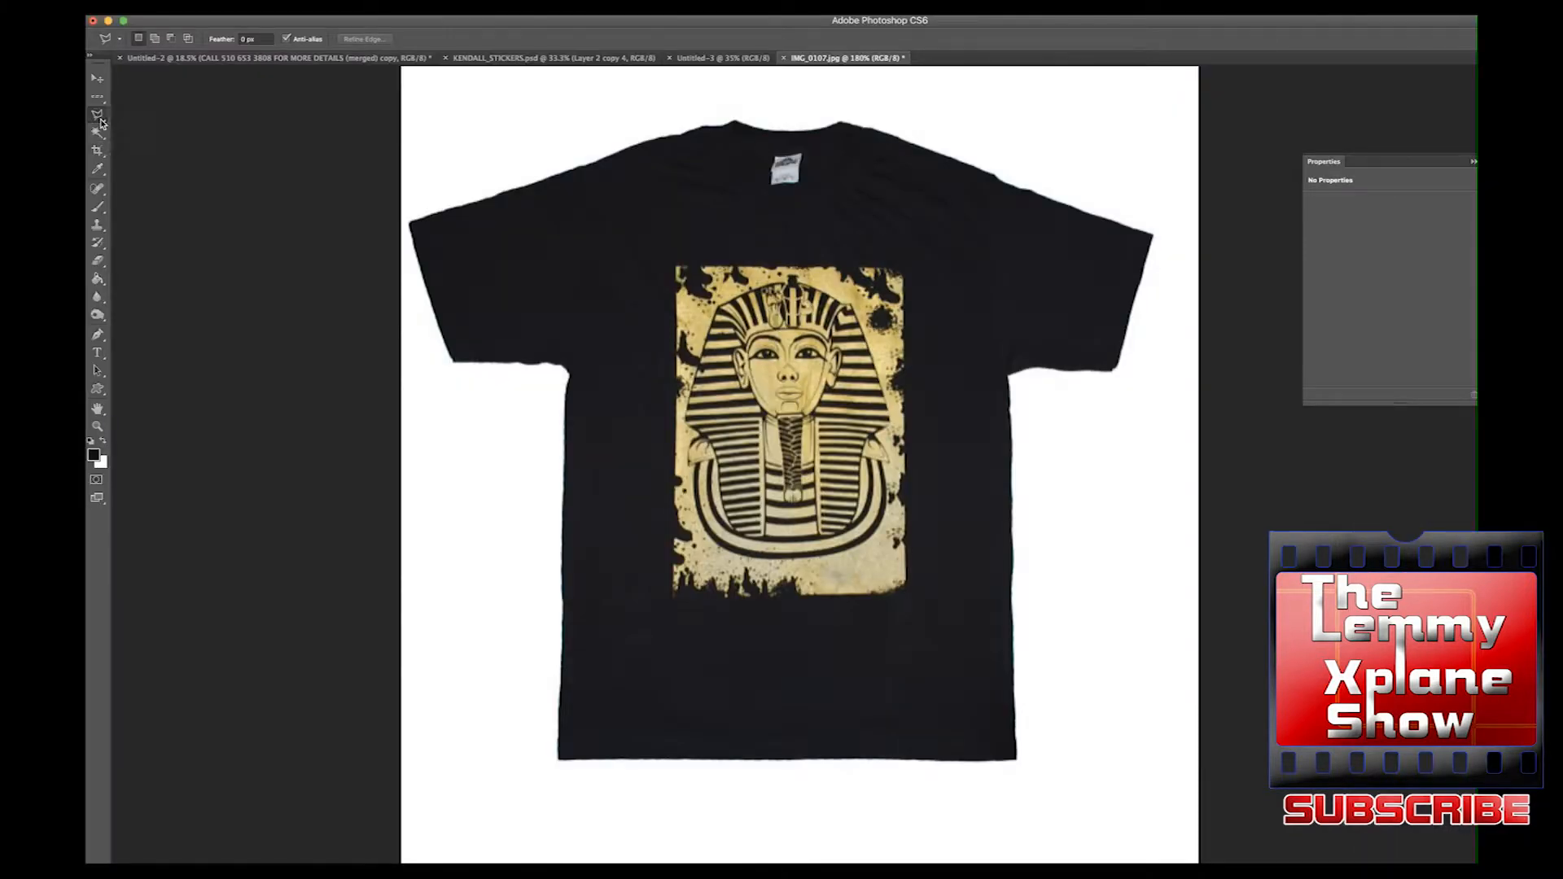
- Switch from the Single Row Marquee to the Rectangular Marquee tool
{"action": "left_click", "coordinate": [101, 122]}
{"action": "left_click", "coordinate": [99, 98]}
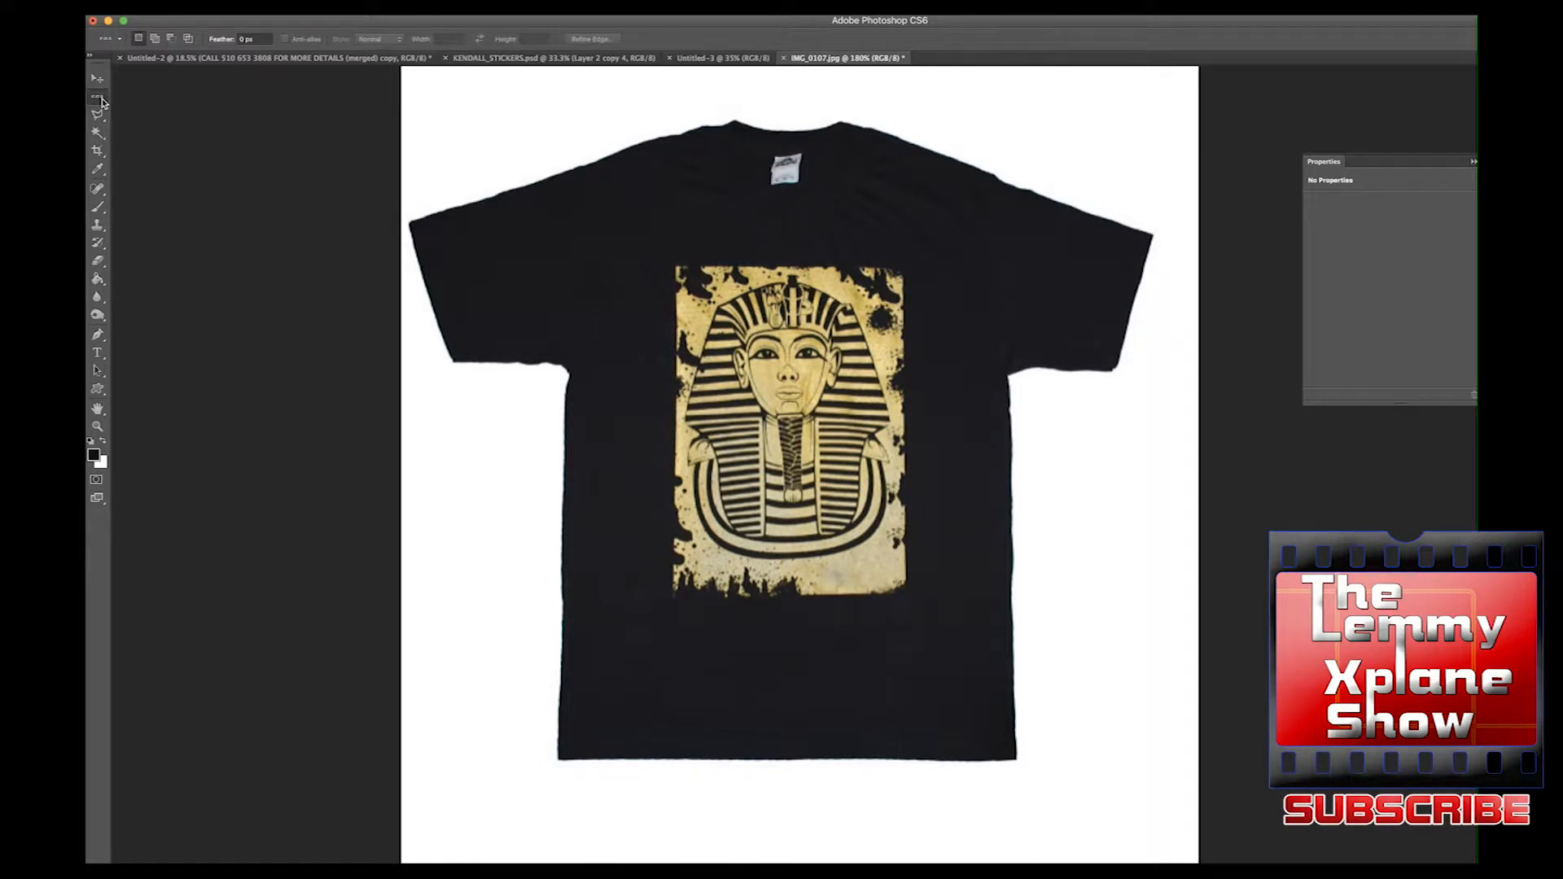
{"action": "left_click", "coordinate": [101, 100]}
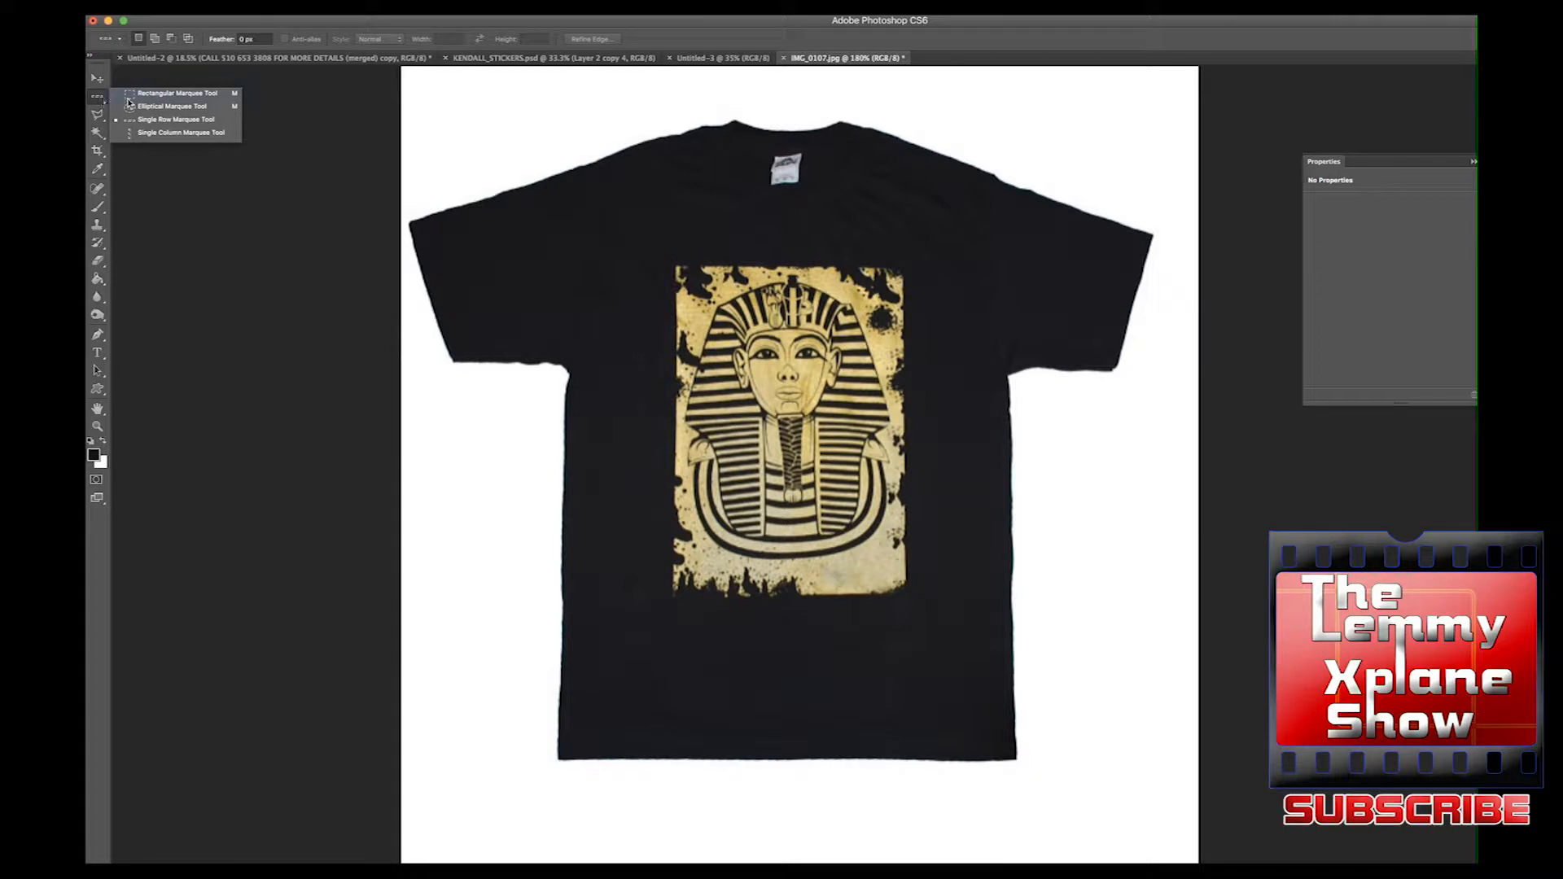
{"action": "left_click", "coordinate": [162, 94]}
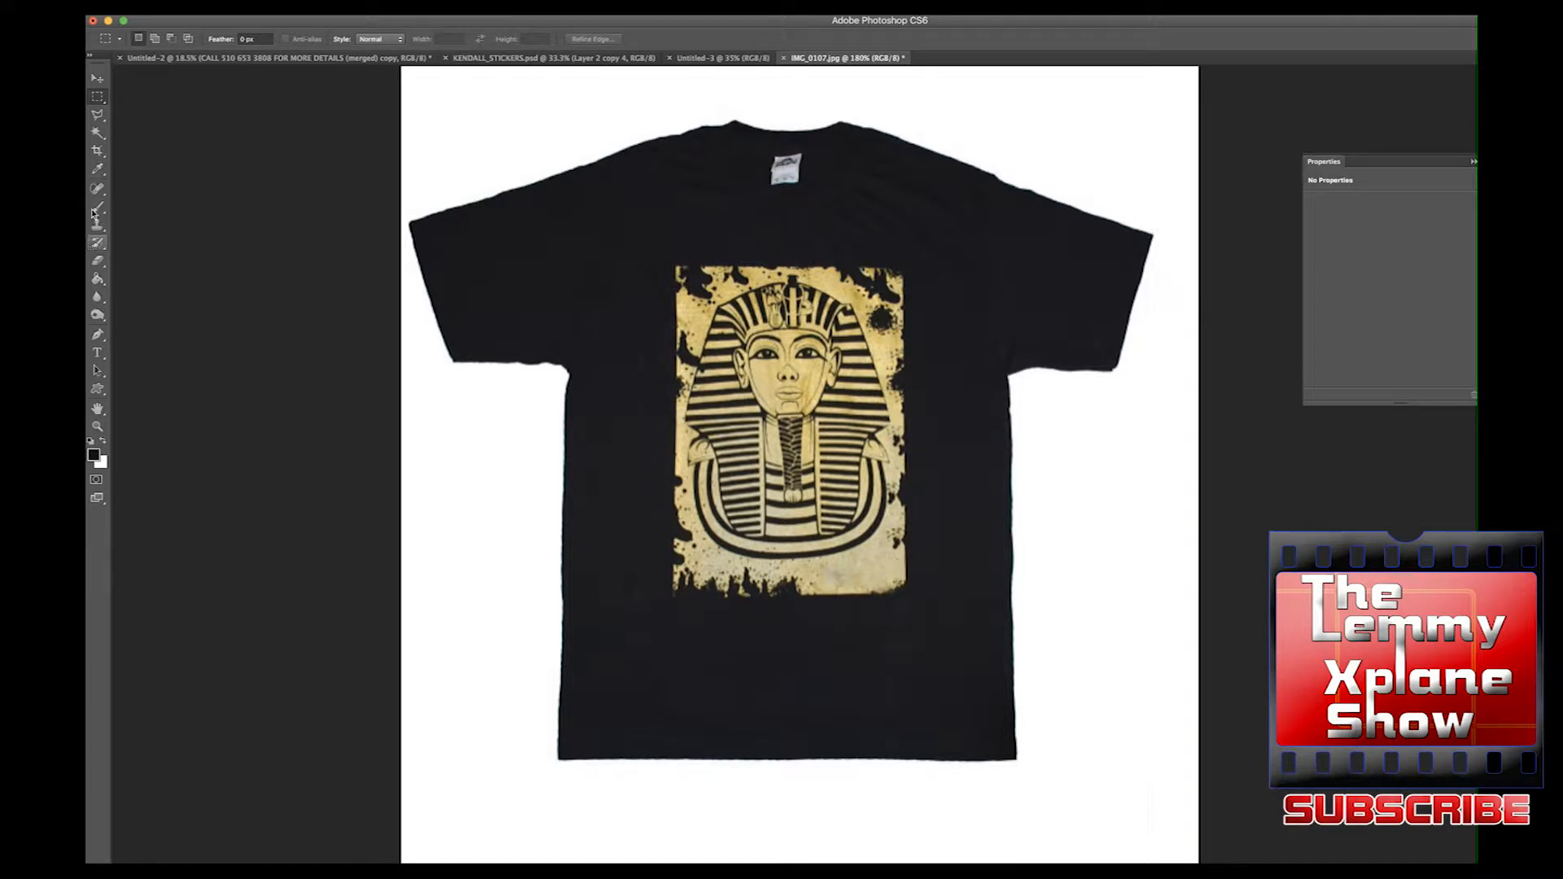
{"action": "left_click", "coordinate": [102, 136]}
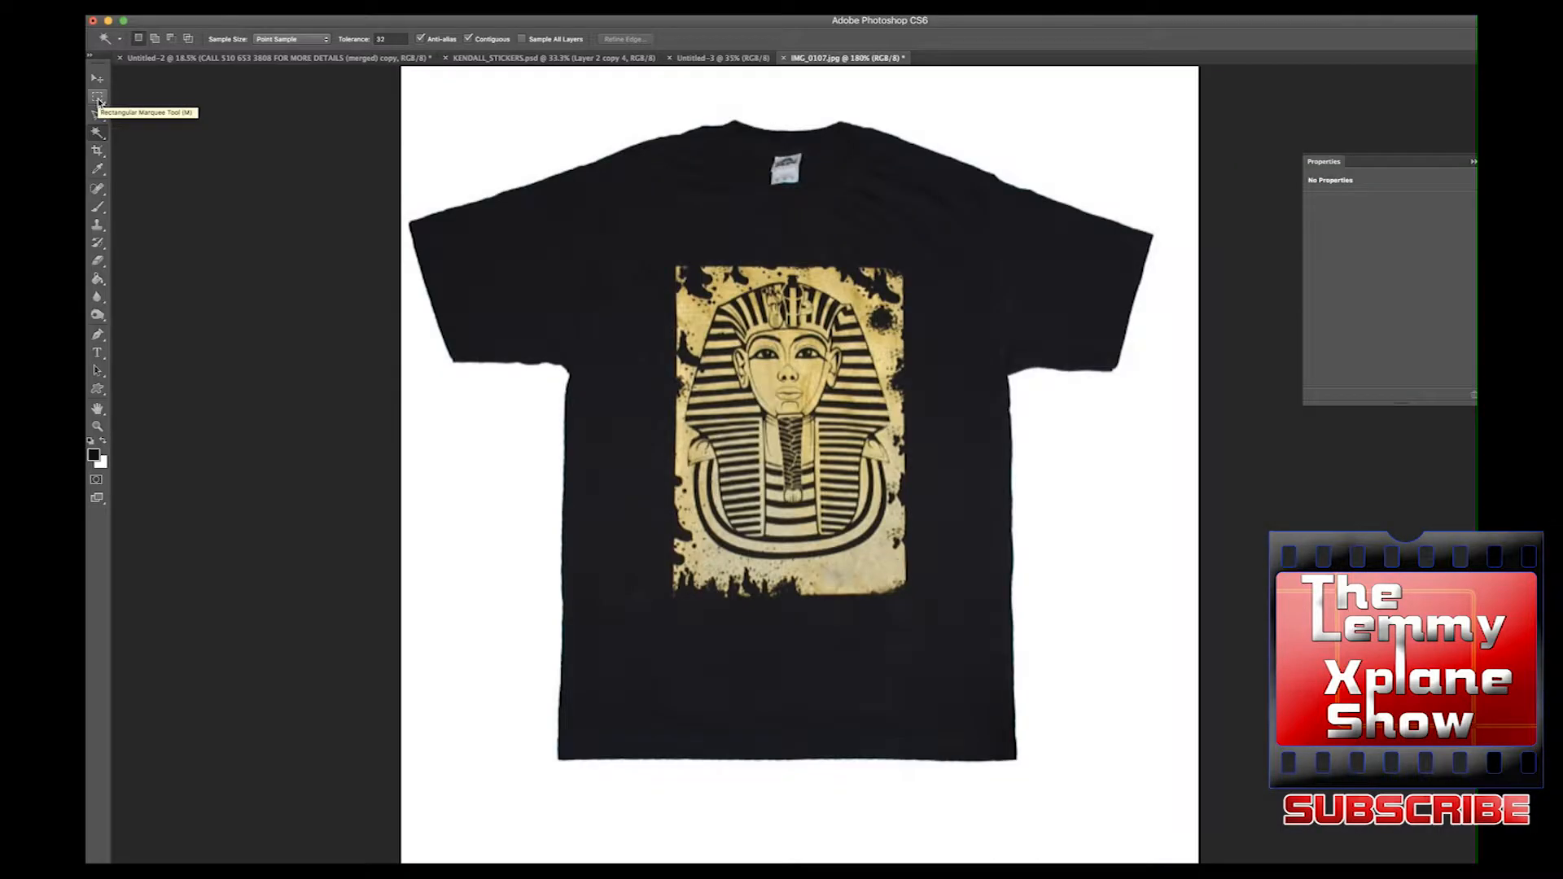
{"action": "left_click", "coordinate": [32, 213]}
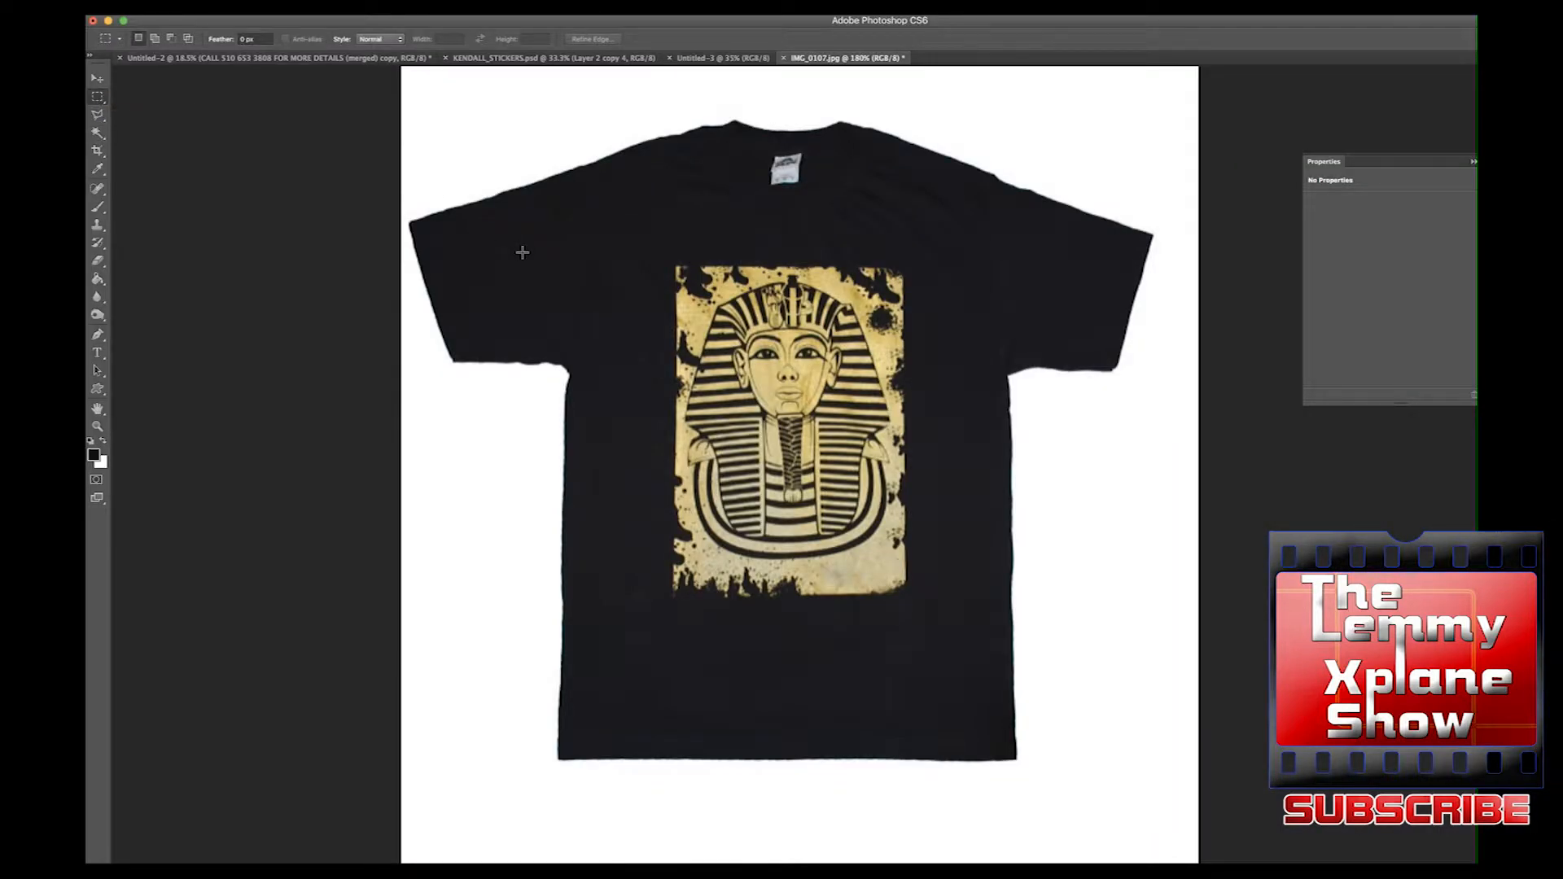
- Draw a rectangular marquee of about 2.53 × 3.65 in around the pharaoh print on the shirt
{"action": "left_click_drag", "start_coordinate": [507, 225], "coordinate": [572, 298]}
{"action": "key", "text": "super+d"}
{"action": "left_click_drag", "start_coordinate": [824, 296], "coordinate": [905, 516]}
{"action": "left_click", "coordinate": [794, 564]}
{"action": "left_click_drag", "start_coordinate": [902, 416], "coordinate": [901, 419]}
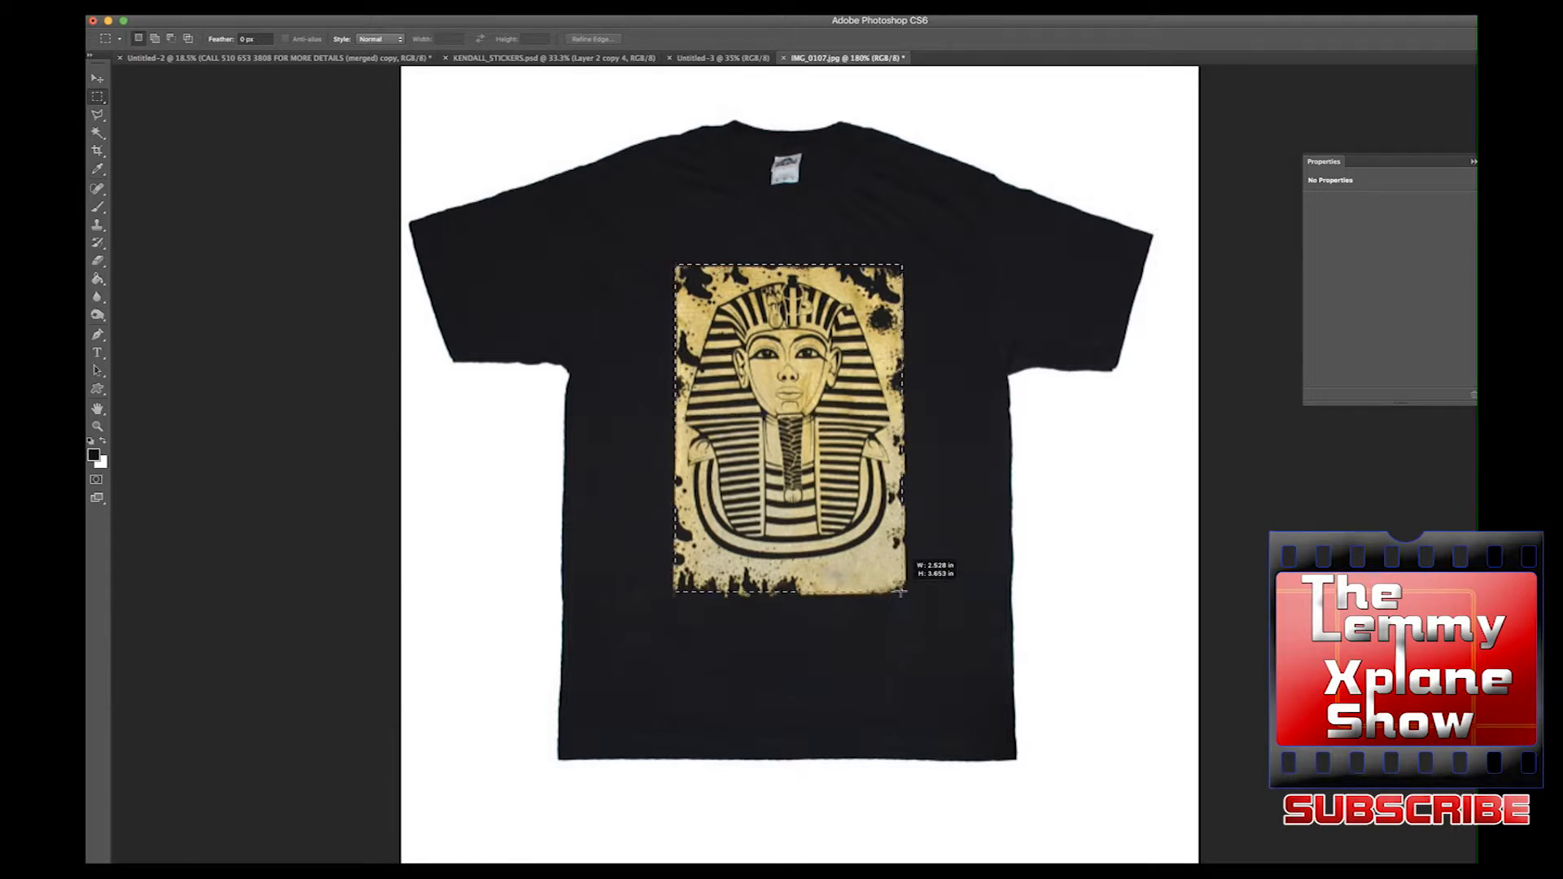
{"action": "left_click_drag", "start_coordinate": [904, 592], "coordinate": [903, 590]}
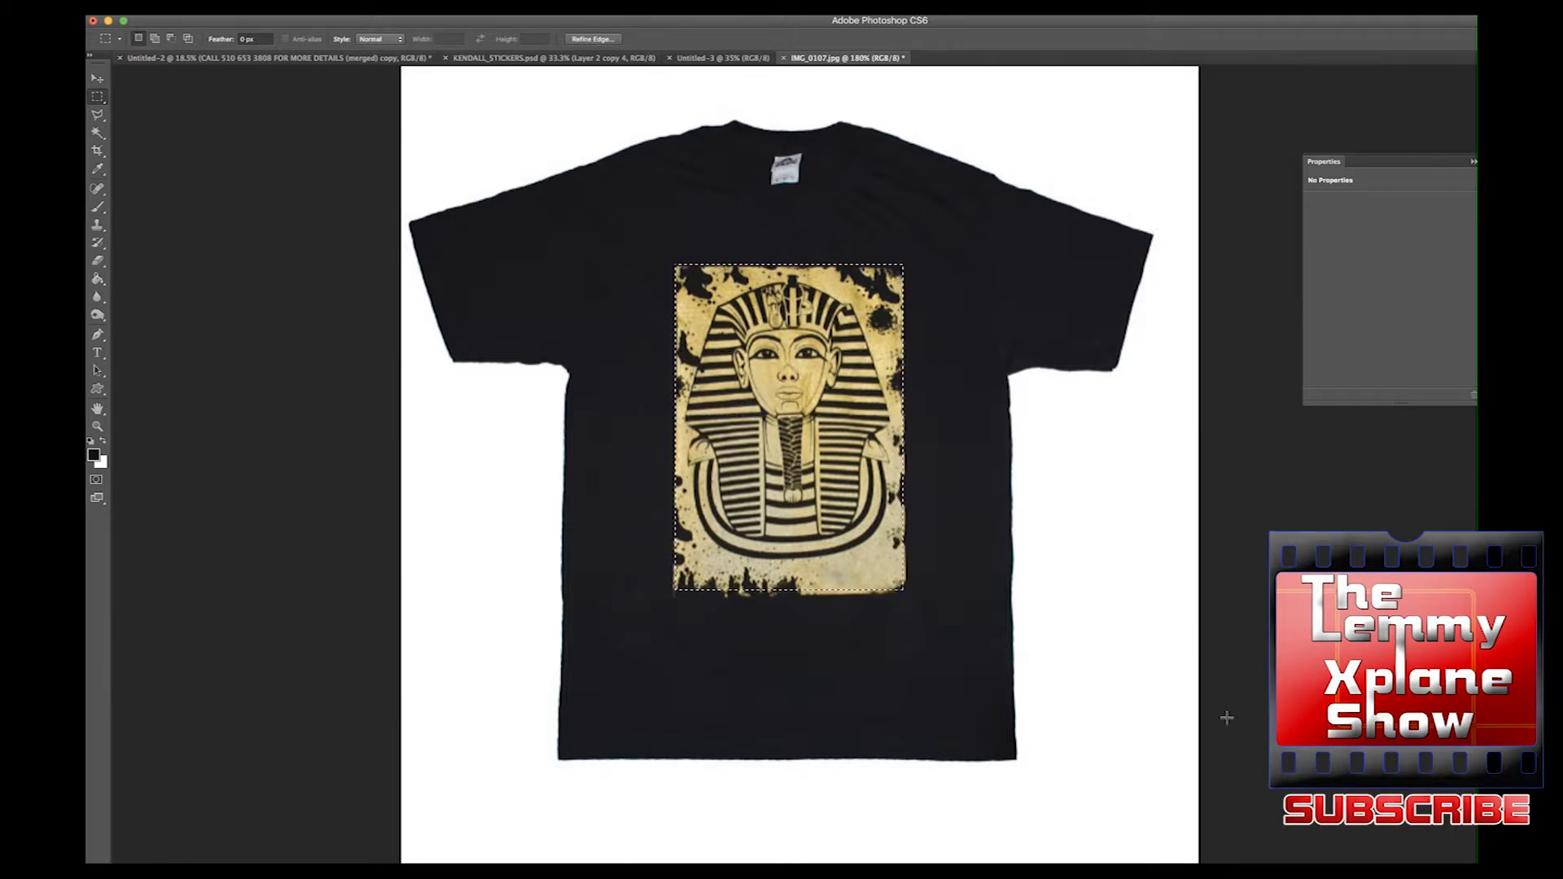
- Copy the selected pharaoh print to a new layer and clear the selection
{"action": "key", "text": "super+shift+alt+n"}
{"action": "key", "text": "super+j"}
{"action": "left_click", "coordinate": [1004, 217]}
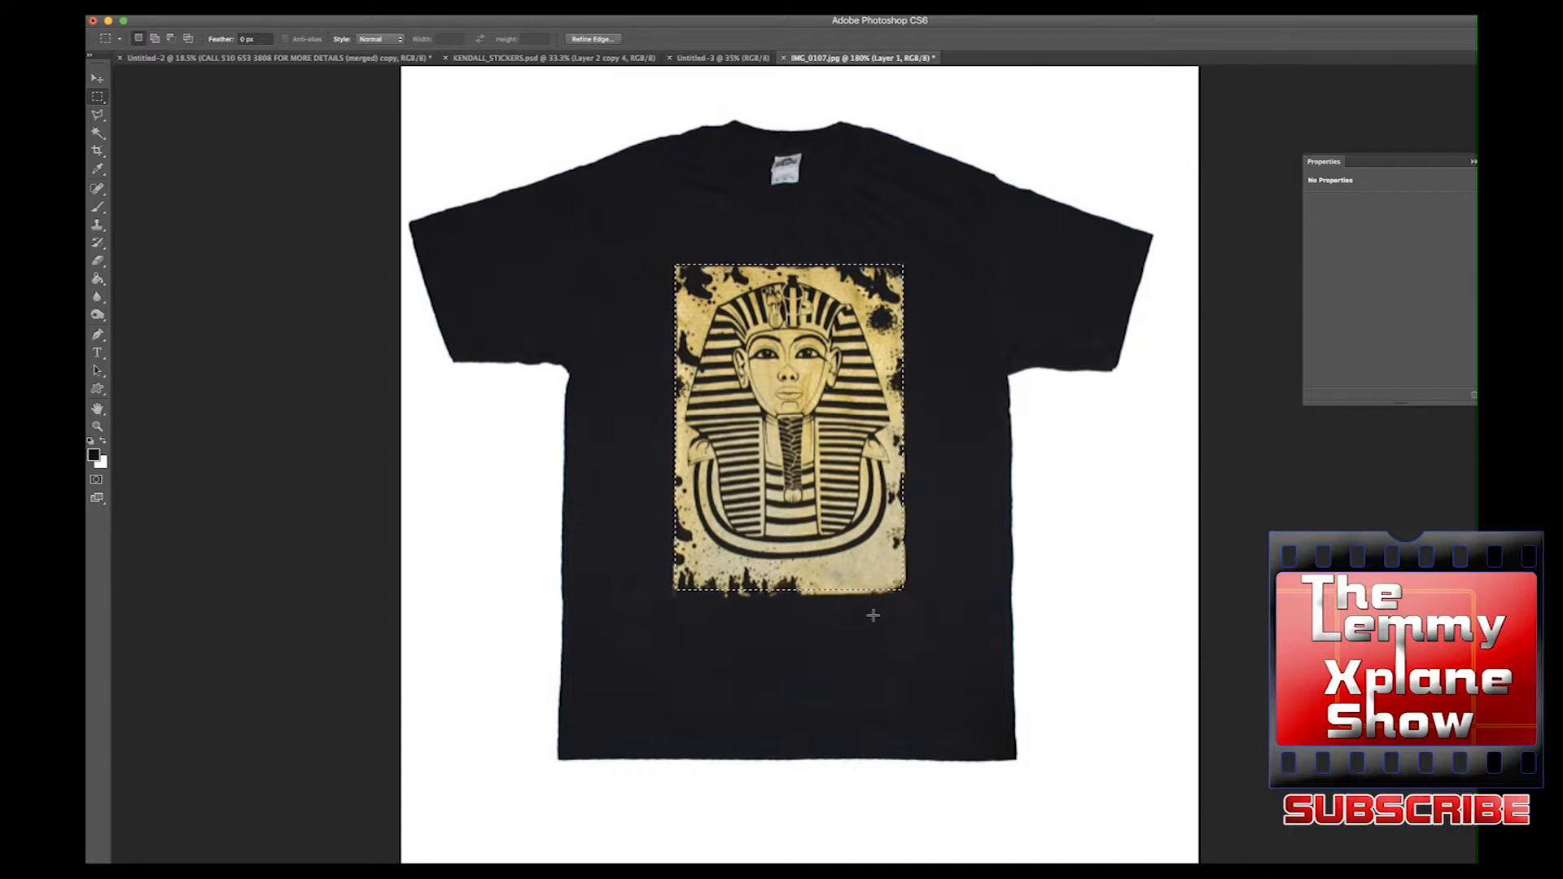
{"action": "left_click", "coordinate": [873, 616]}
- Outline the print's four corners with the Polygonal Lasso tool and copy the selection to a new layer
{"action": "left_click", "coordinate": [98, 116]}
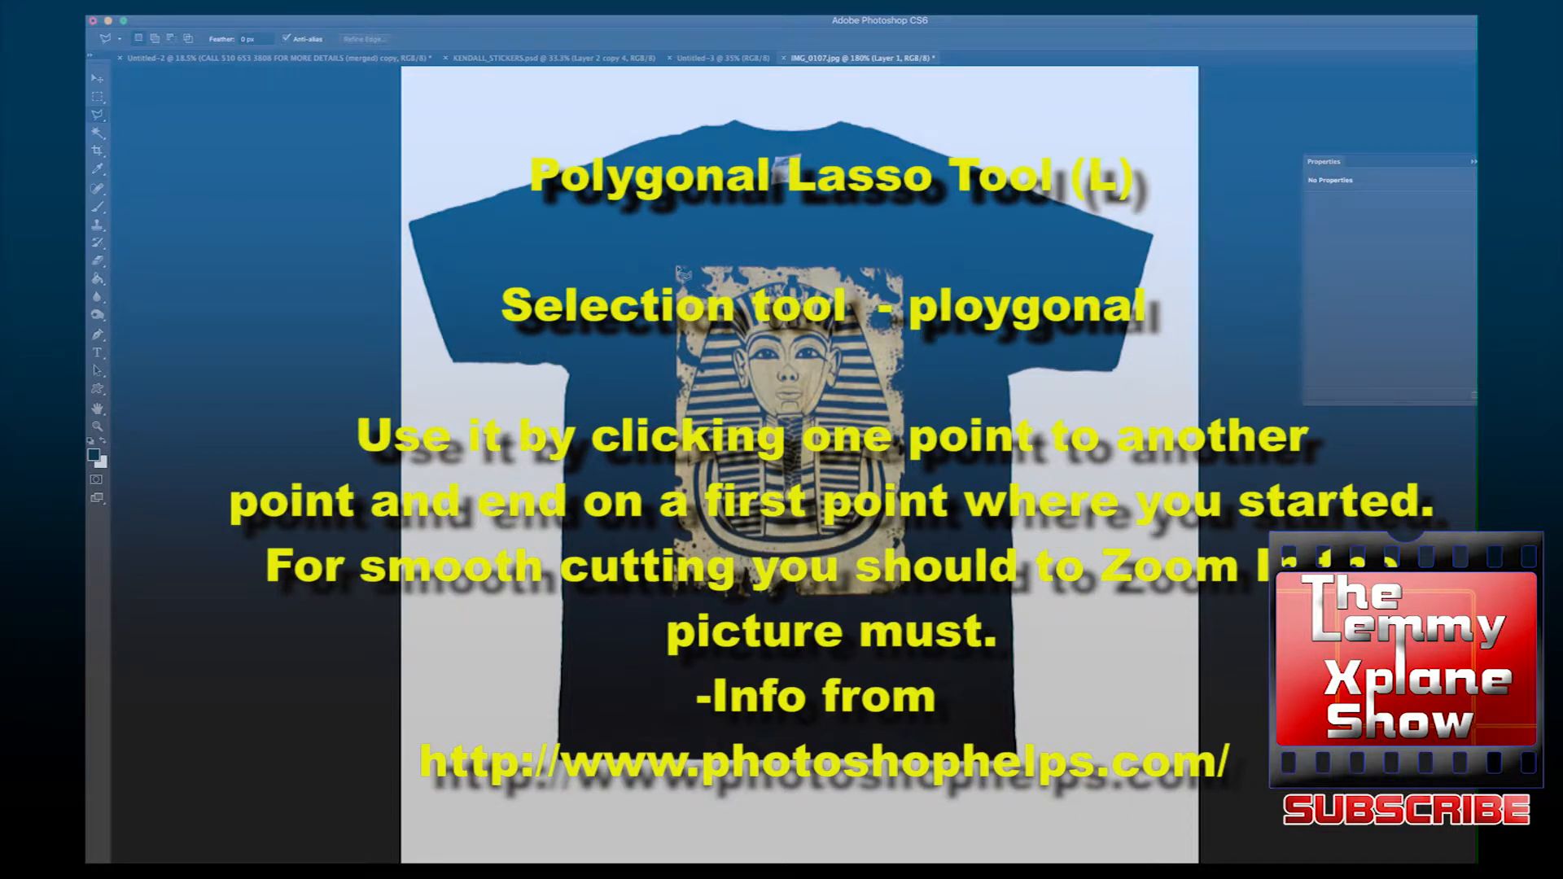
{"action": "left_click", "coordinate": [678, 268]}
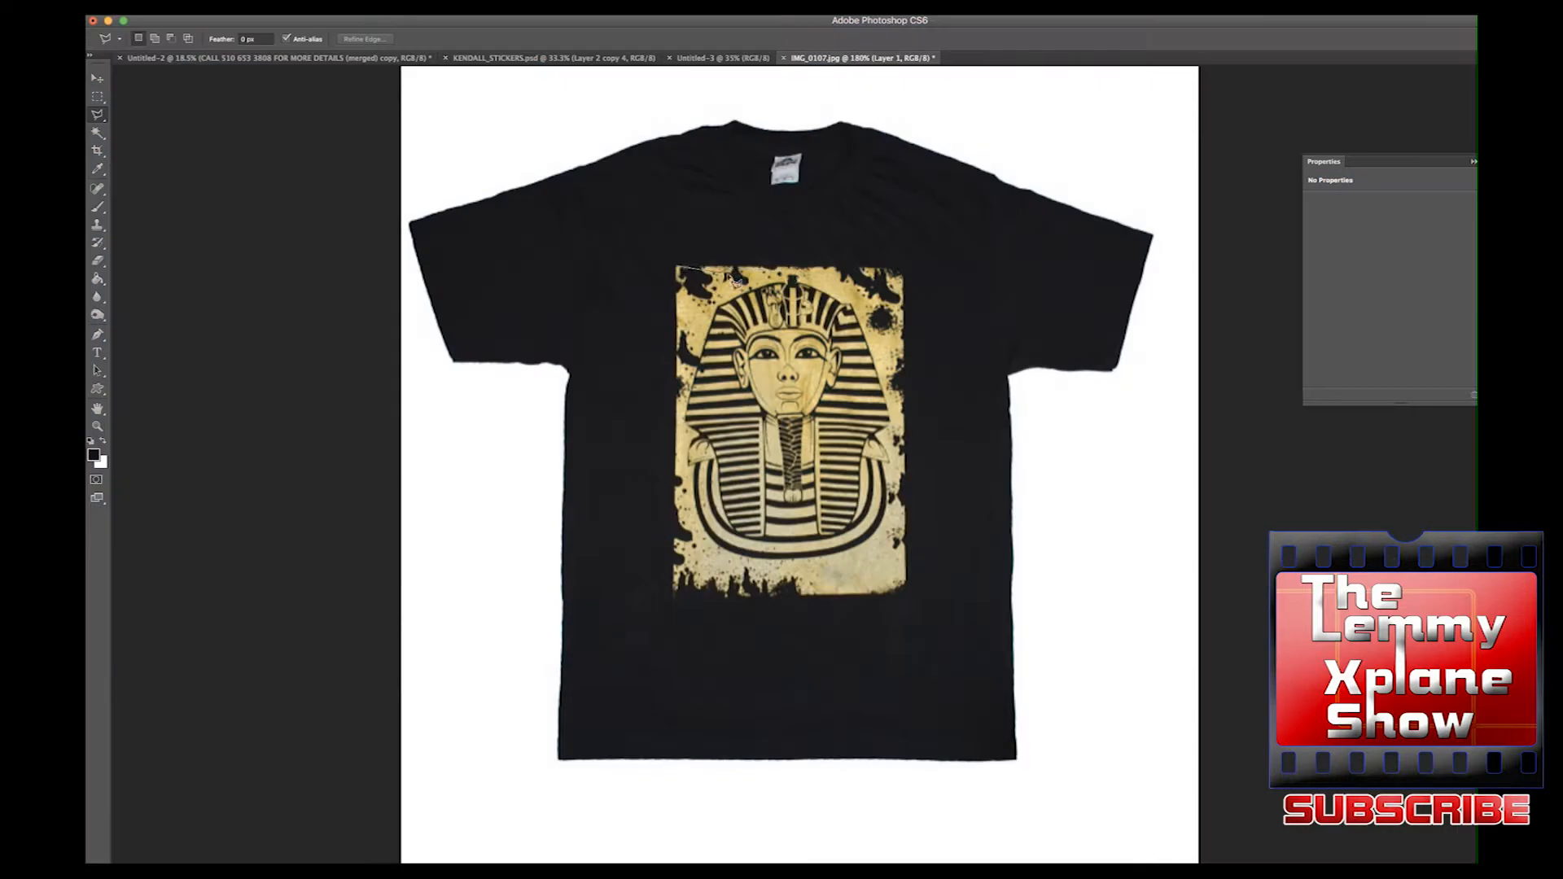
{"action": "left_click", "coordinate": [903, 269]}
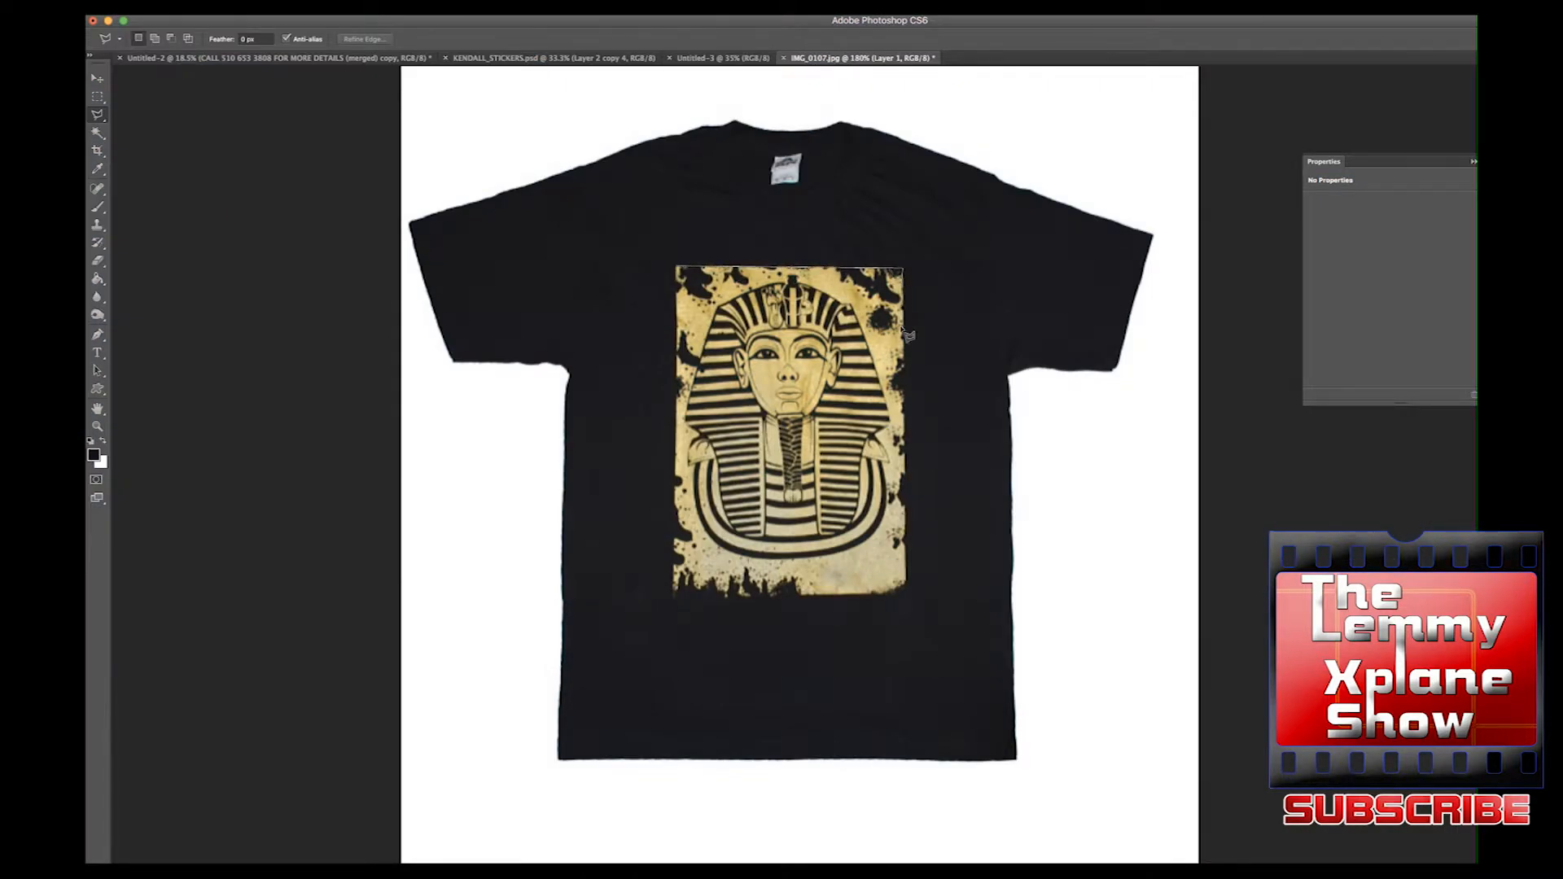
{"action": "left_click", "coordinate": [906, 595]}
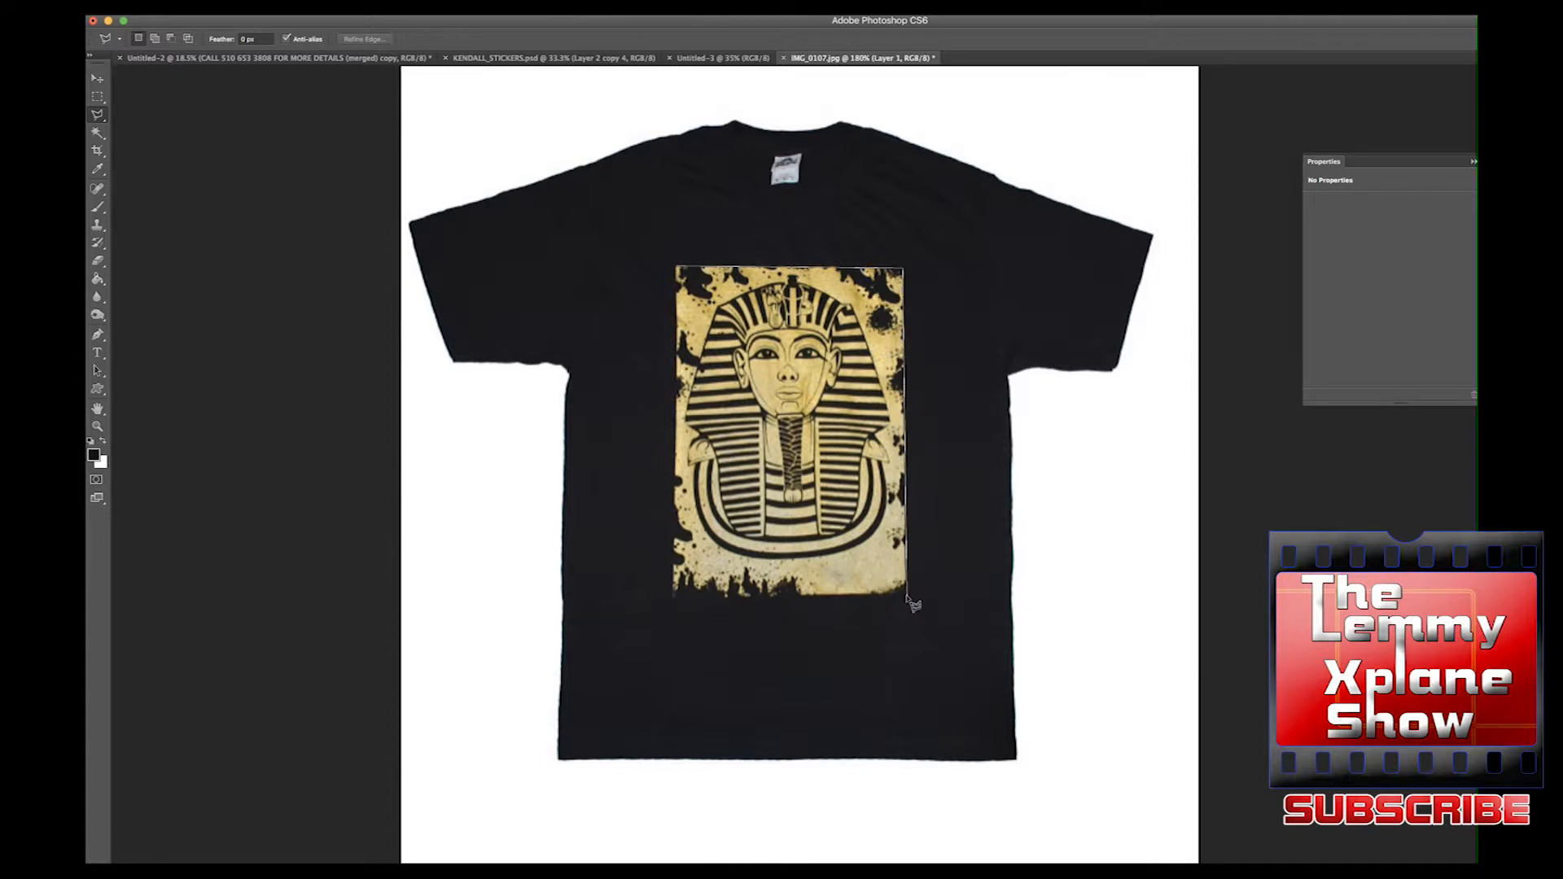
{"action": "left_click", "coordinate": [674, 598]}
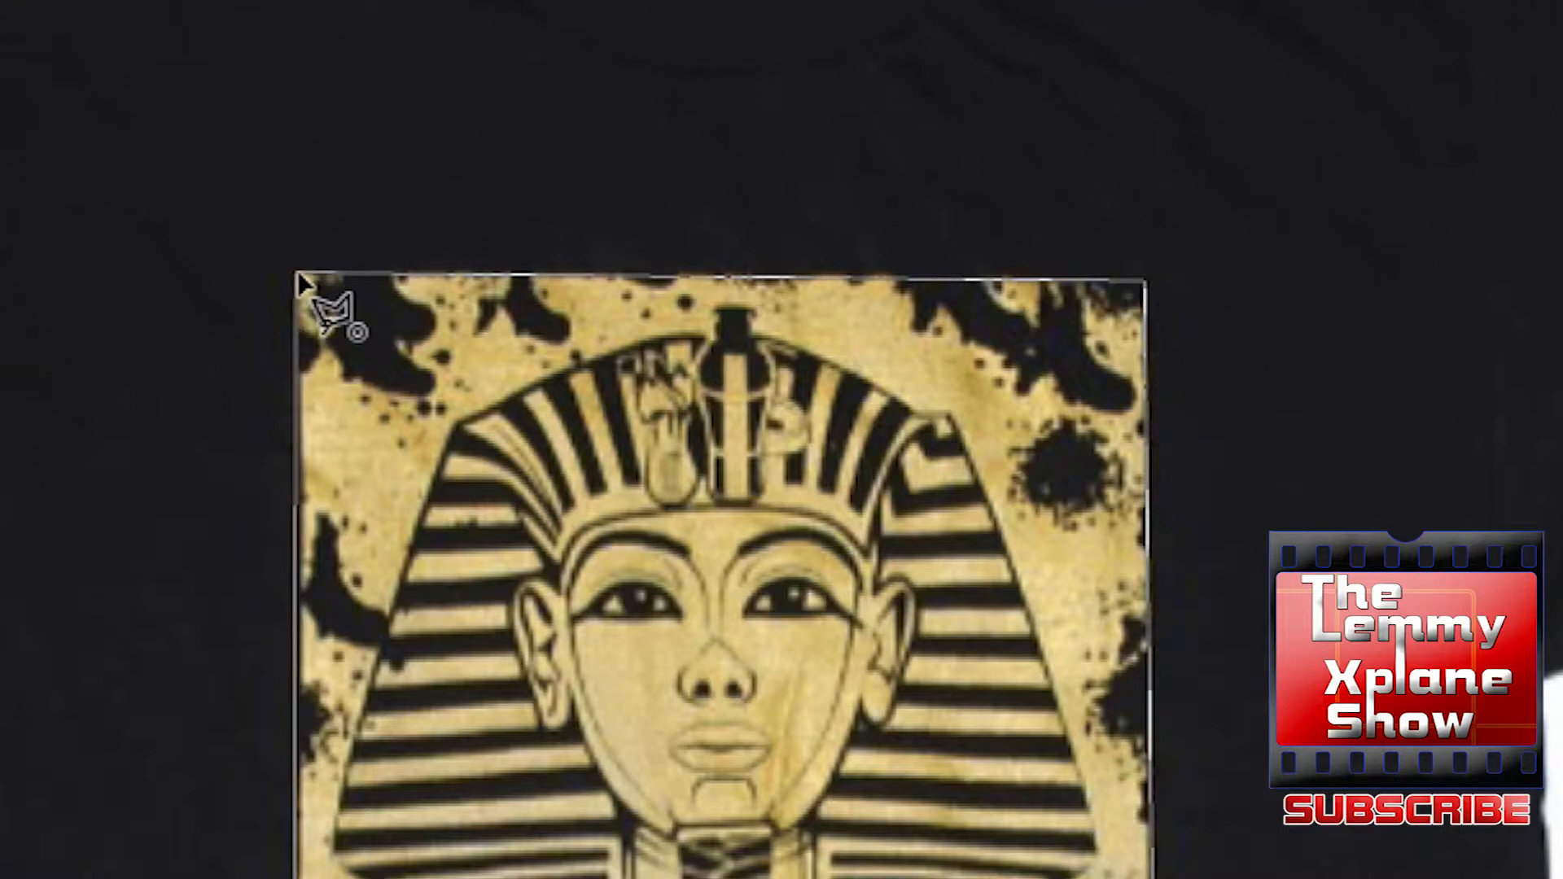
{"action": "left_click", "coordinate": [300, 283]}
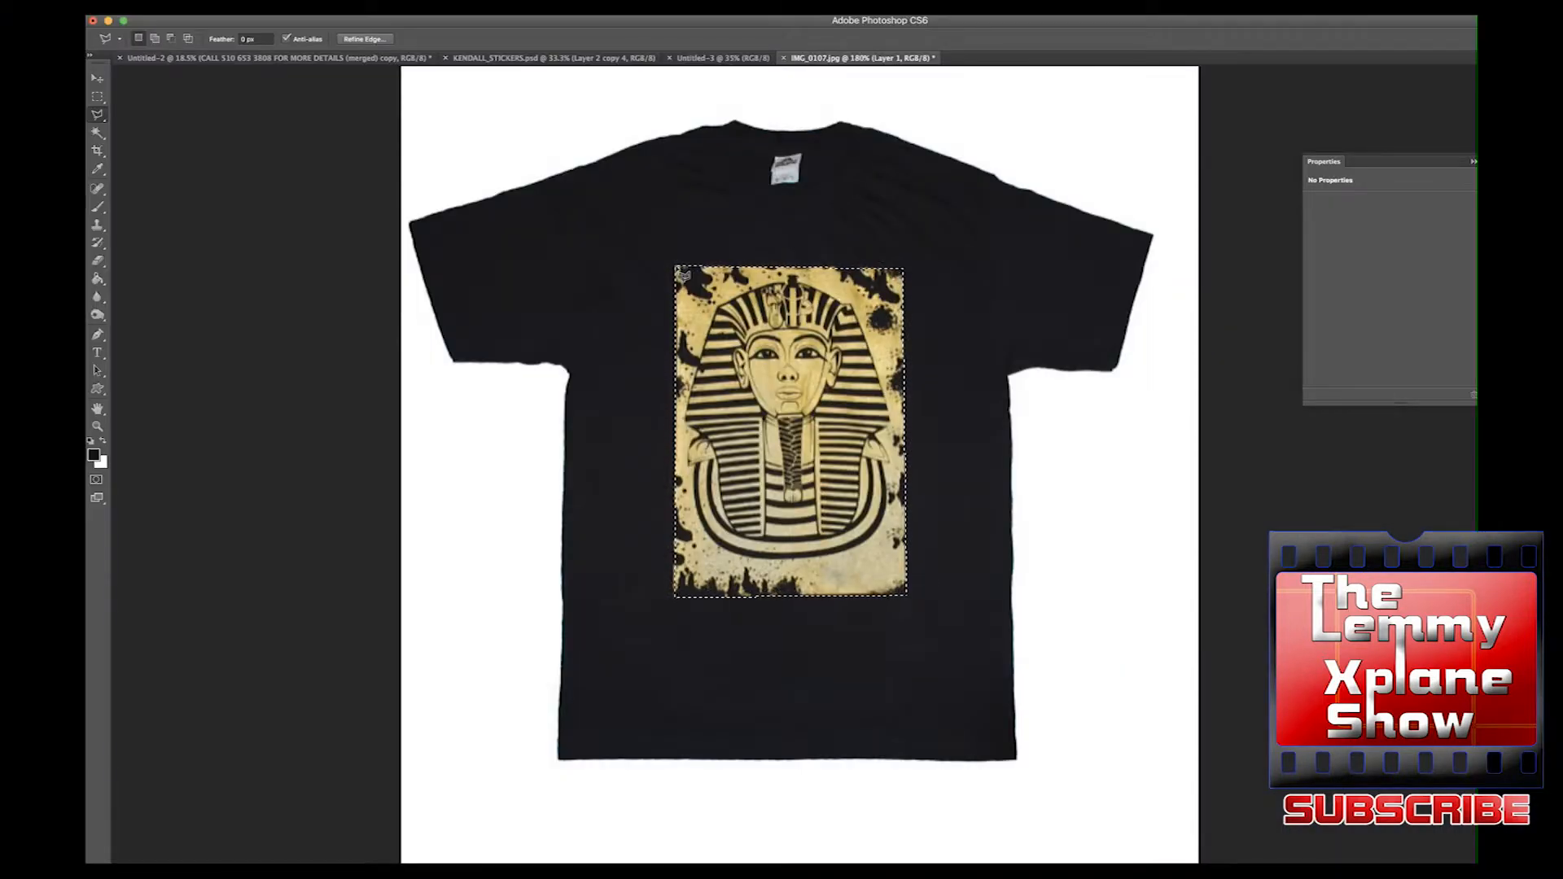
{"action": "key", "text": "ctrl+j"}
- Clear a trial rectangular marquee on the print and delete the copied print layer
{"action": "left_click", "coordinate": [98, 98]}
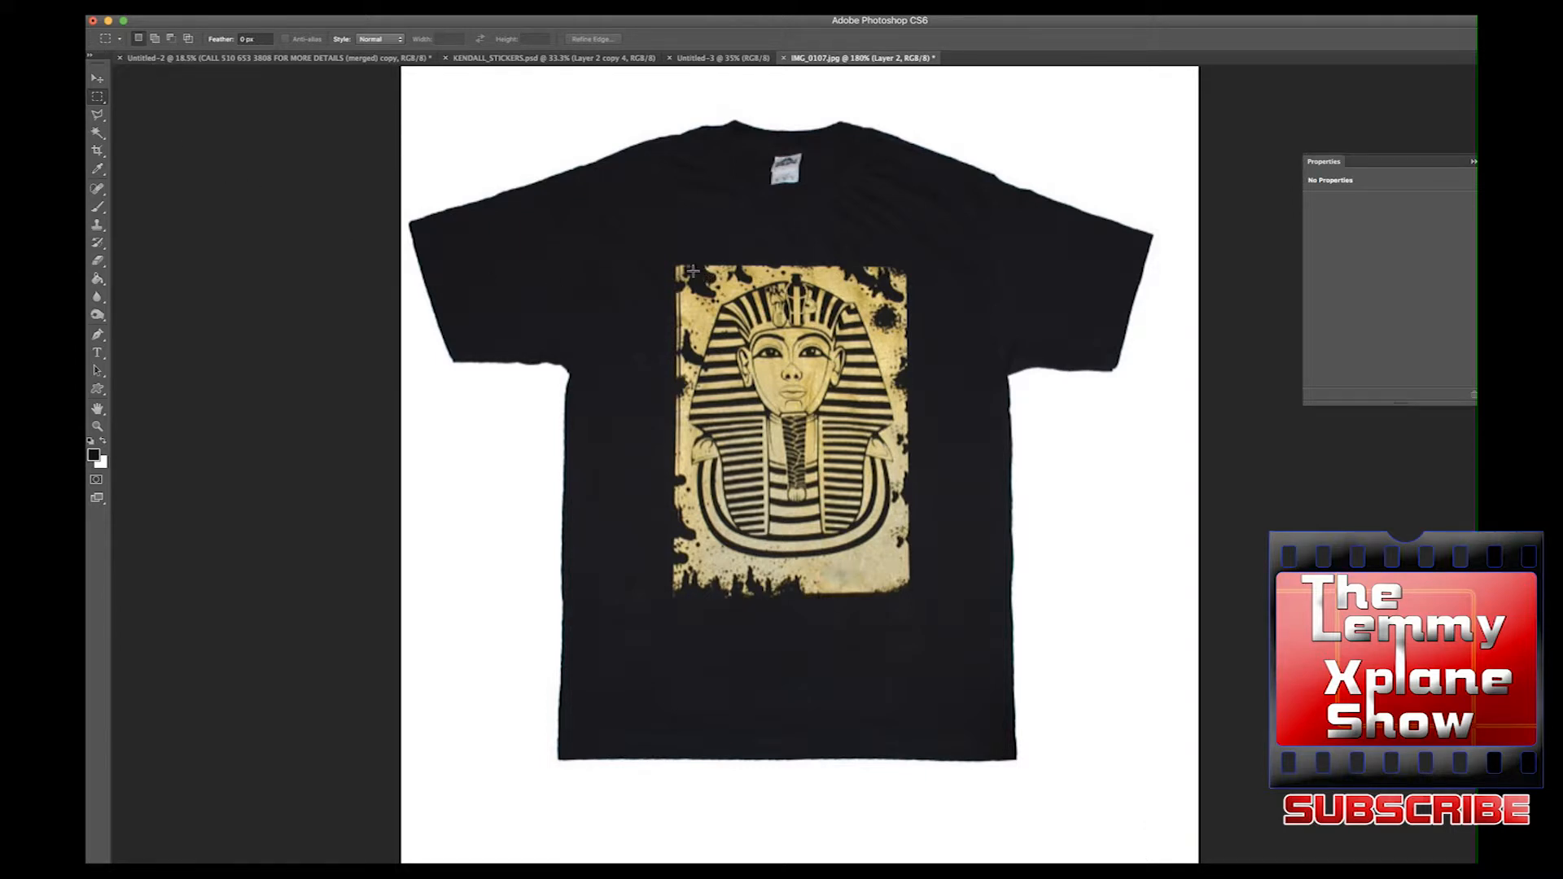
{"action": "left_click_drag", "start_coordinate": [849, 279], "coordinate": [898, 453]}
{"action": "key", "text": "super+d"}
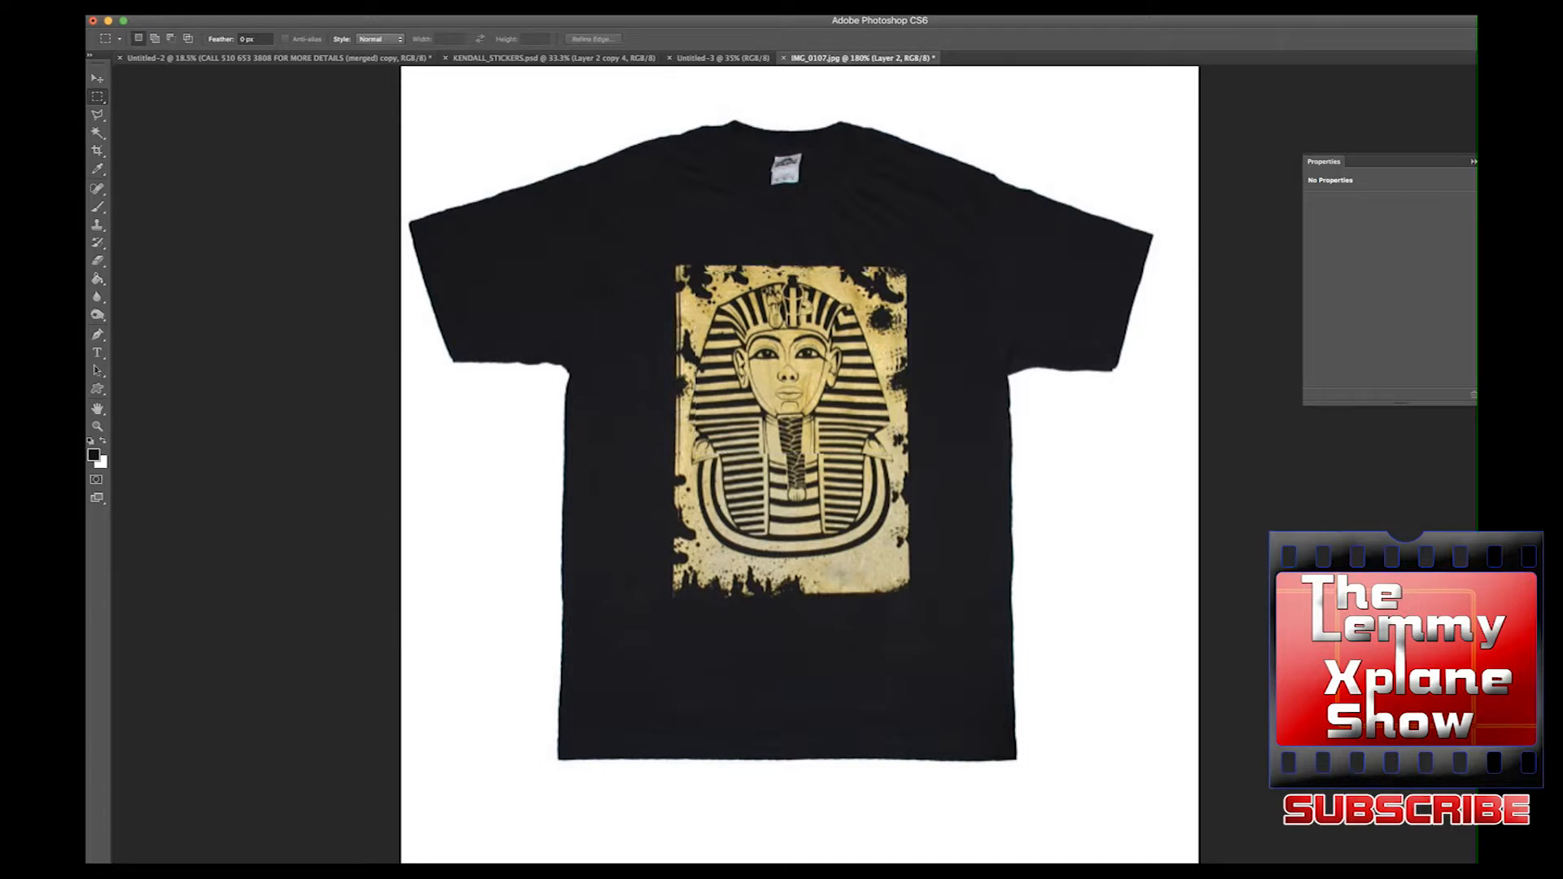
{"action": "key", "text": "BackSpace"}
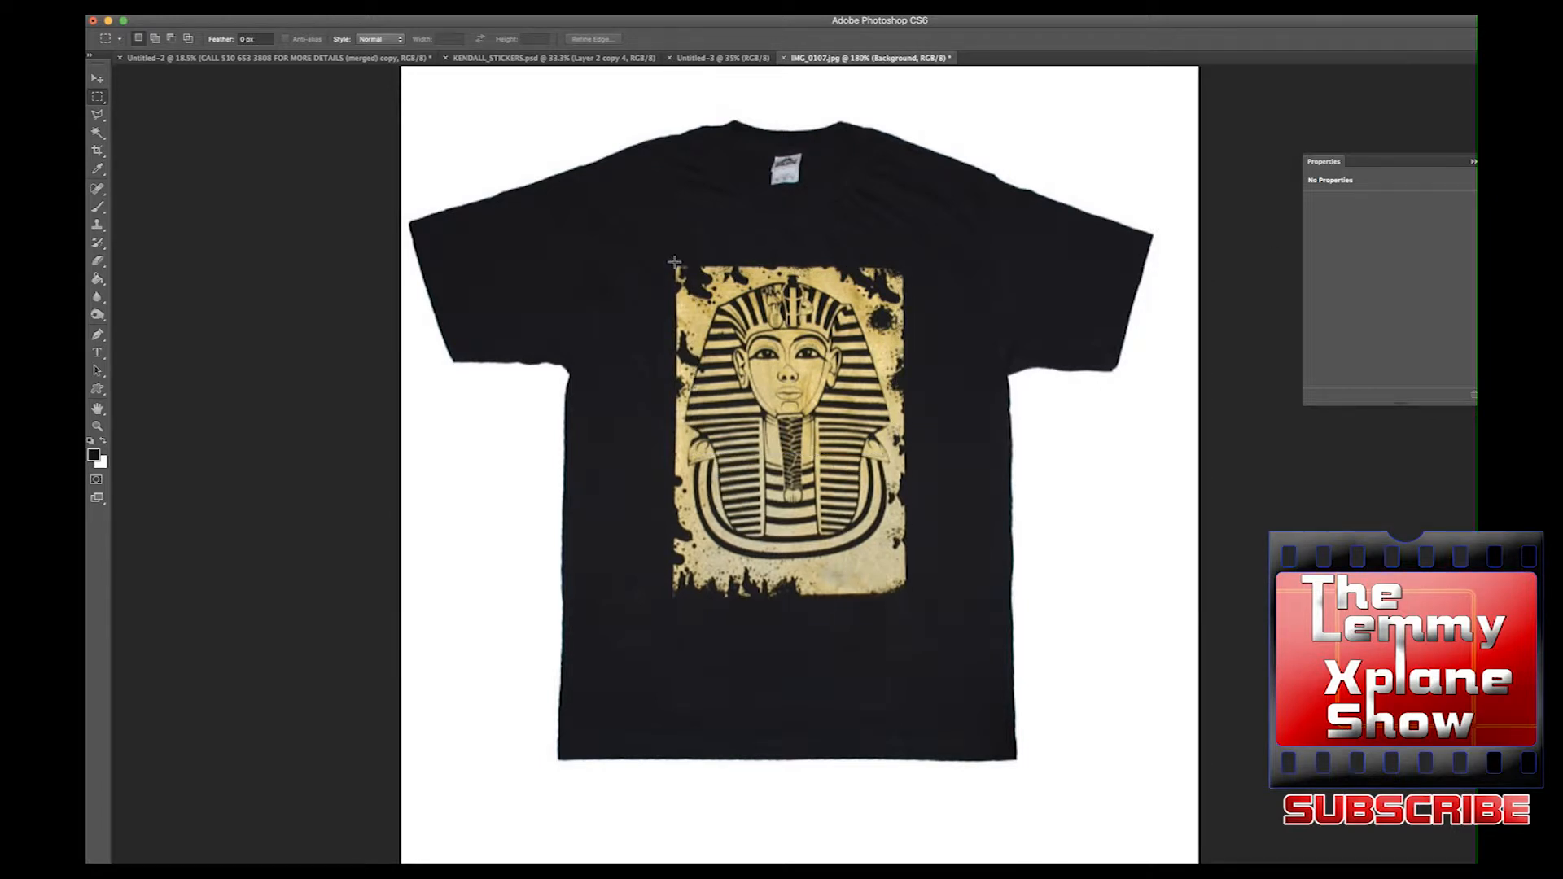
- Select the whole print with a rectangular marquee and set the Brush tool to size 300 and 100% opacity
{"action": "left_click_drag", "start_coordinate": [682, 267], "coordinate": [900, 564]}
{"action": "left_click_drag", "start_coordinate": [905, 599], "coordinate": [906, 599]}
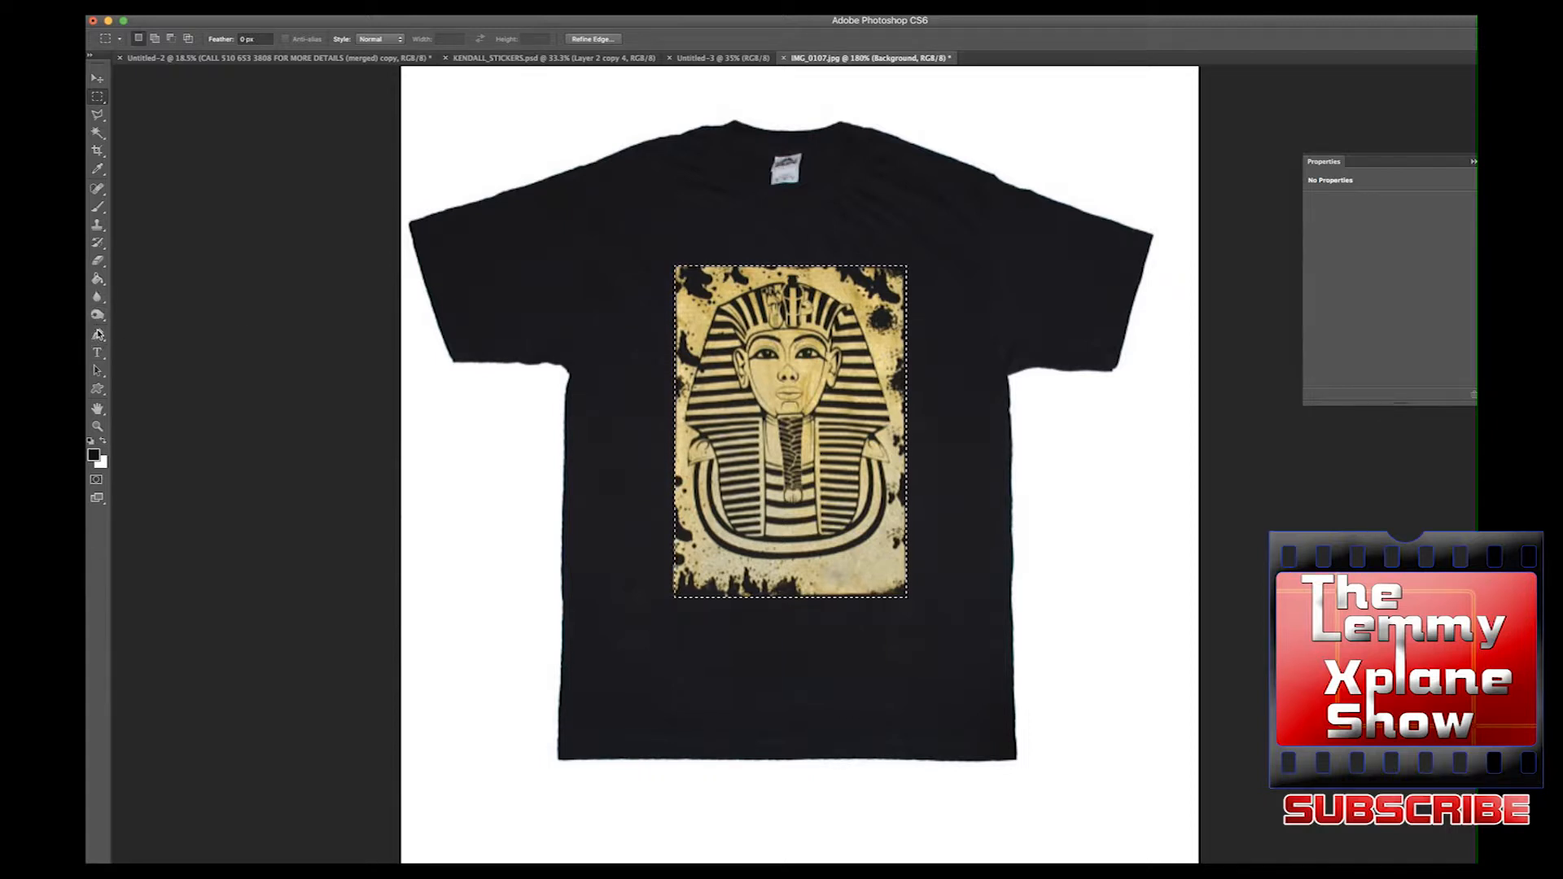
{"action": "left_click", "coordinate": [99, 209]}
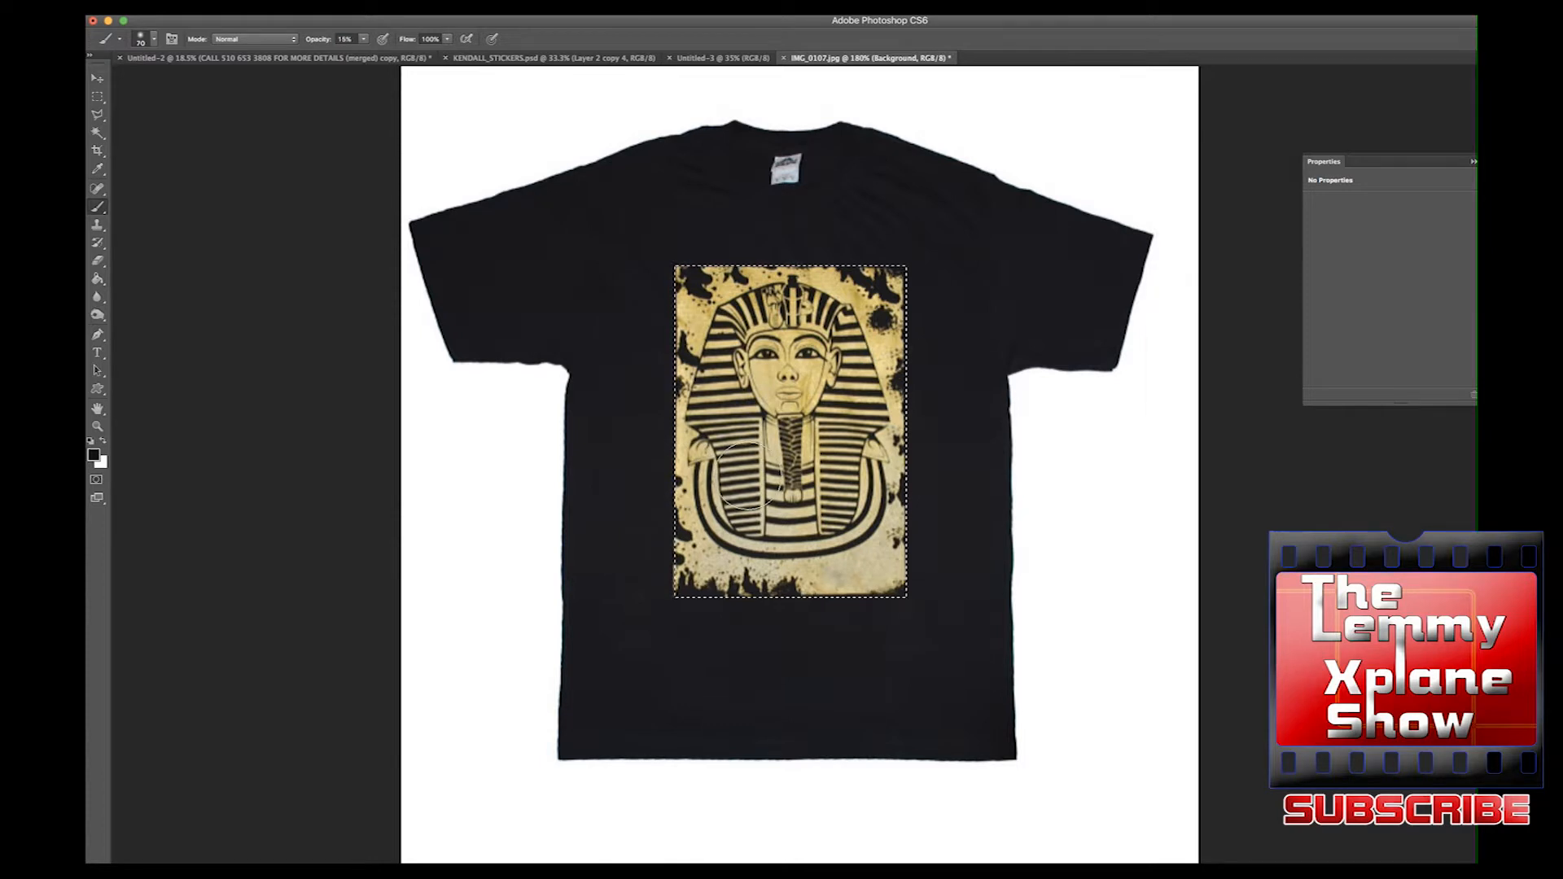
{"action": "key", "text": "bracketright"}
{"action": "key", "text": "bracketright"}
{"action": "key", "text": "bracketright"}
{"action": "key", "text": "bracketright"}
{"action": "key", "text": "bracketright"}
{"action": "key", "text": "bracketright"}
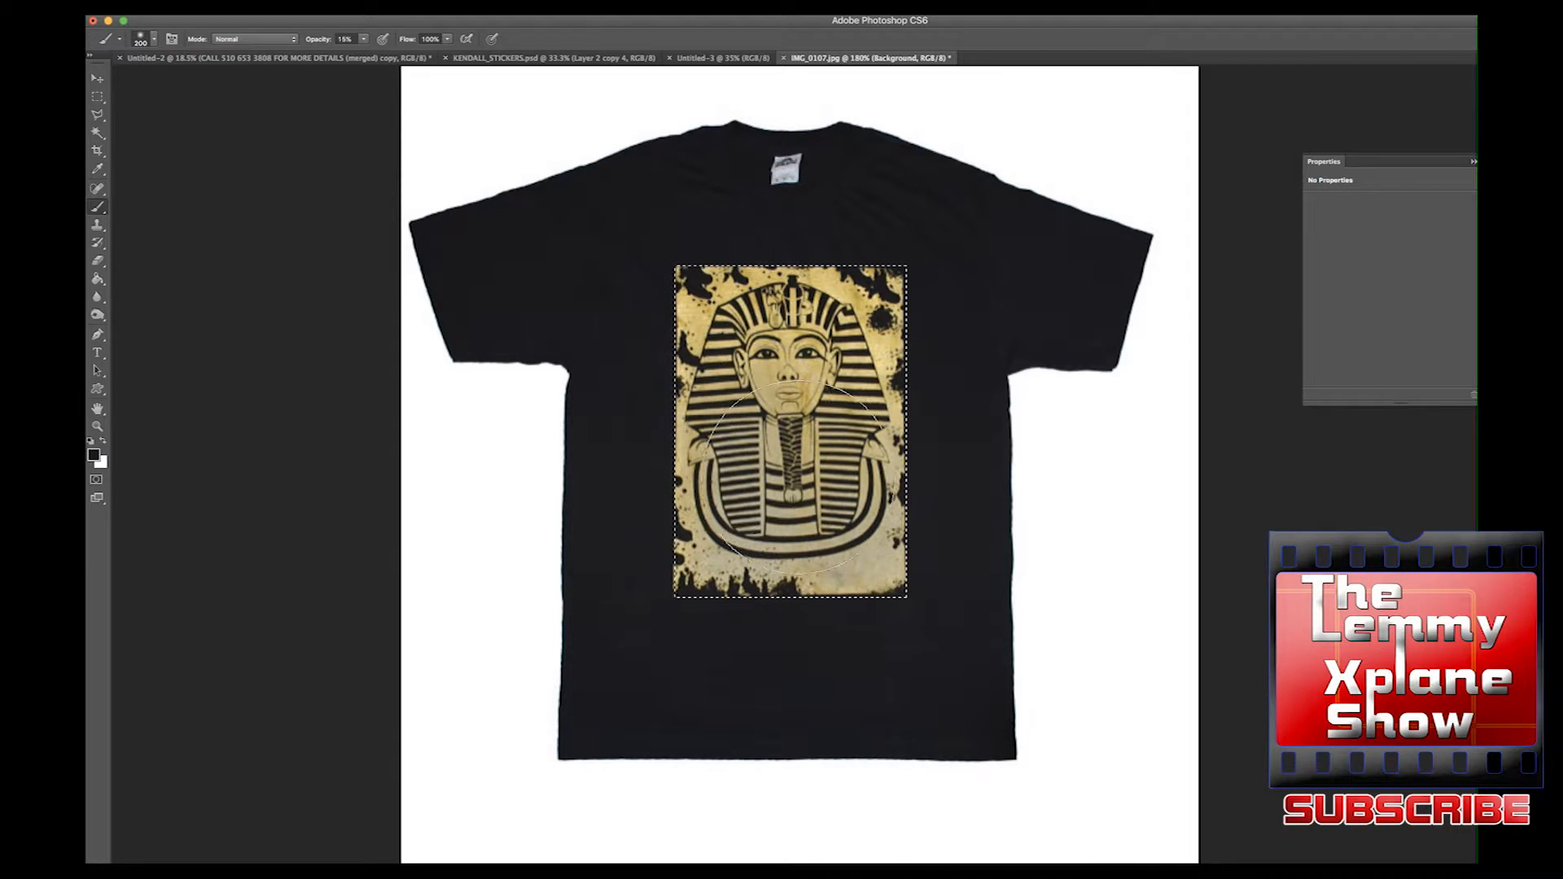
{"action": "left_click_drag", "start_coordinate": [308, 41], "coordinate": [400, 42]}
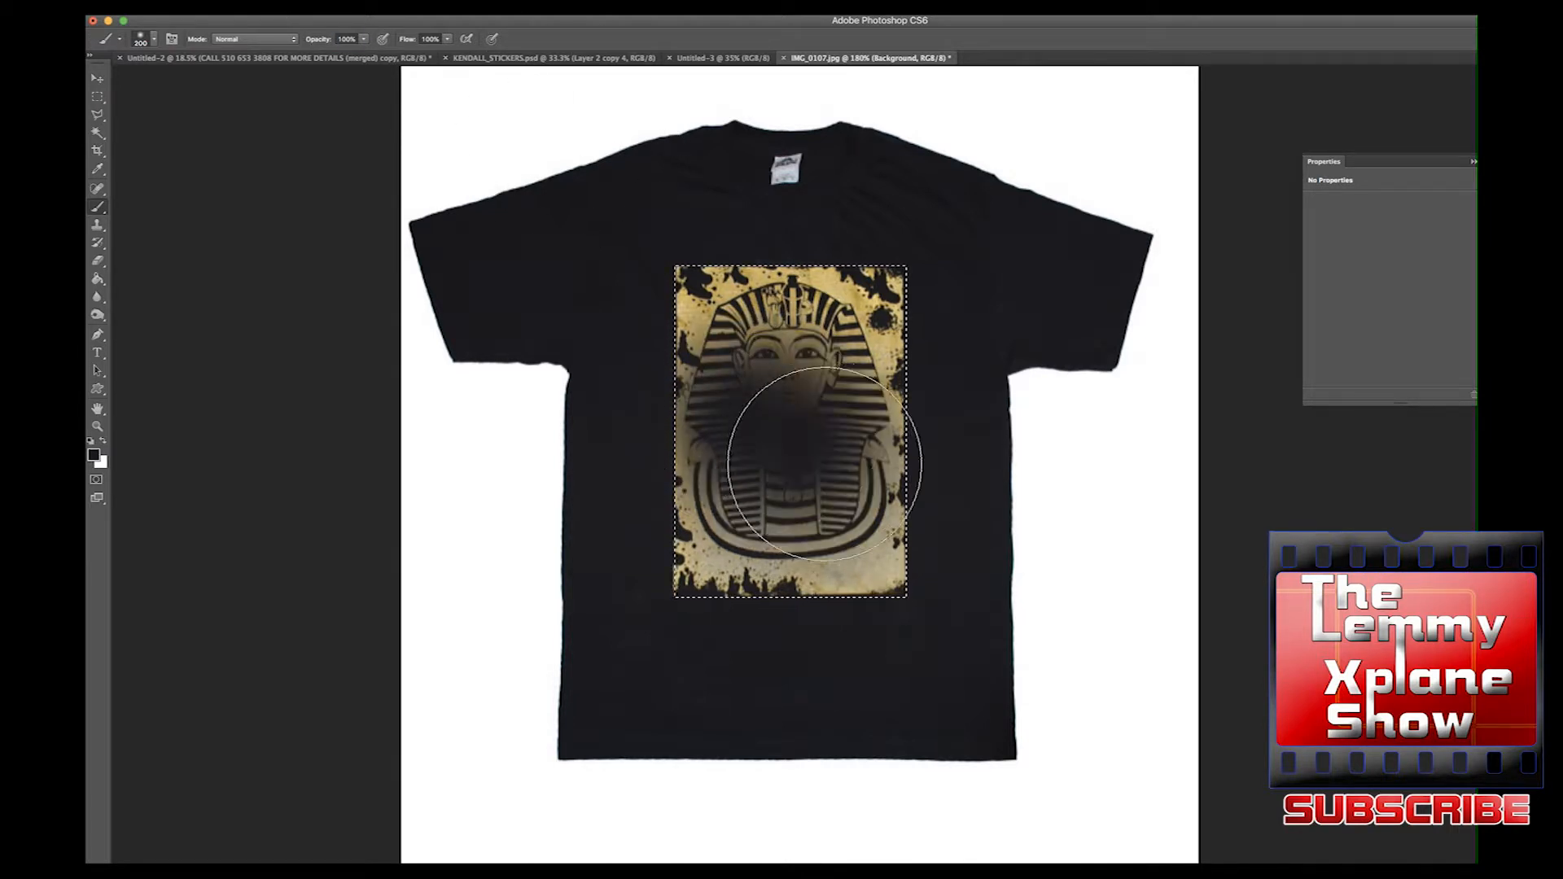
- Paint over the selected print area in black, and then cover the same area in white
{"action": "mouse_move", "coordinate": [810, 563]}
{"action": "left_mouse_down"}
{"action": "mouse_move", "coordinate": [856, 522]}
{"action": "mouse_move", "coordinate": [711, 350]}
{"action": "mouse_move", "coordinate": [768, 345]}
{"action": "mouse_move", "coordinate": [884, 392]}
{"action": "mouse_move", "coordinate": [914, 296]}
{"action": "left_mouse_up"}
{"action": "left_click_drag", "start_coordinate": [705, 559], "coordinate": [705, 523]}
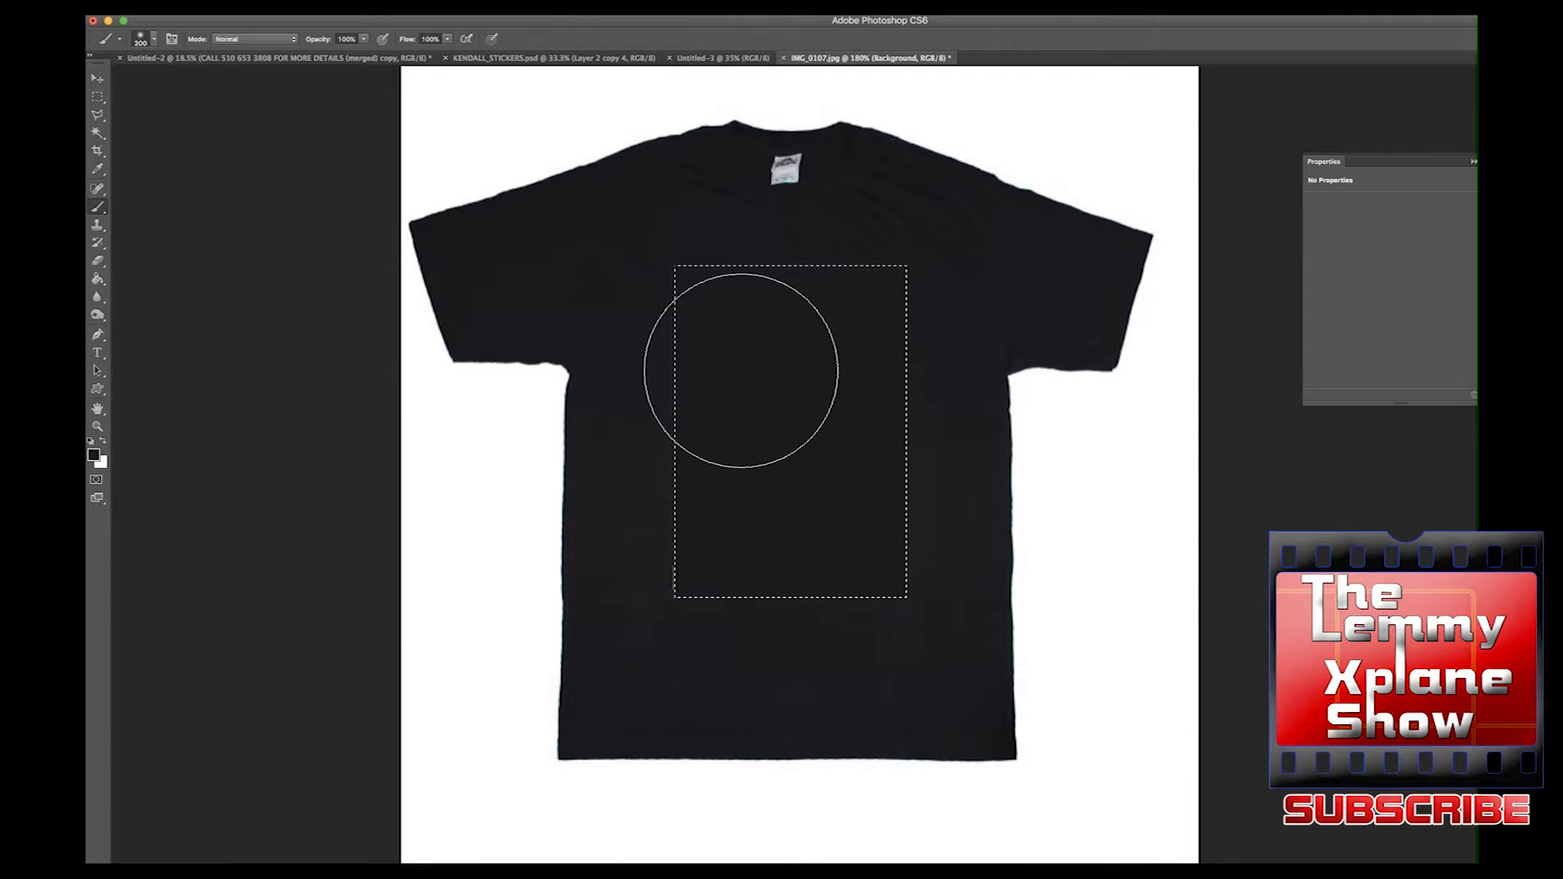
{"action": "key", "text": "x"}
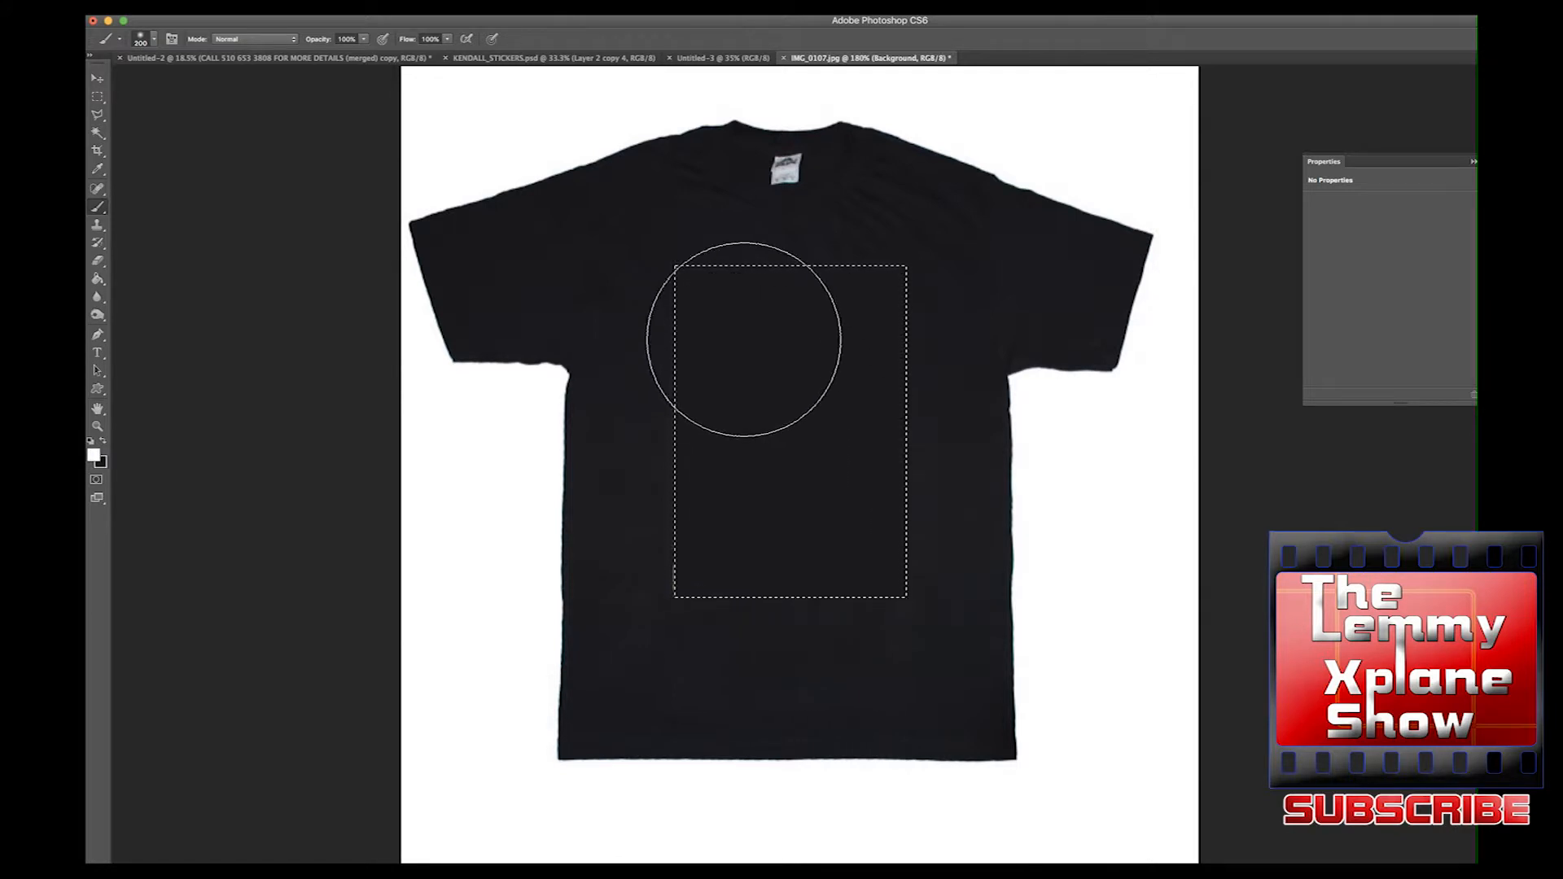
{"action": "mouse_move", "coordinate": [722, 300]}
{"action": "left_mouse_down"}
{"action": "mouse_move", "coordinate": [663, 272]}
{"action": "mouse_move", "coordinate": [803, 575]}
{"action": "mouse_move", "coordinate": [761, 528]}
{"action": "left_mouse_up"}
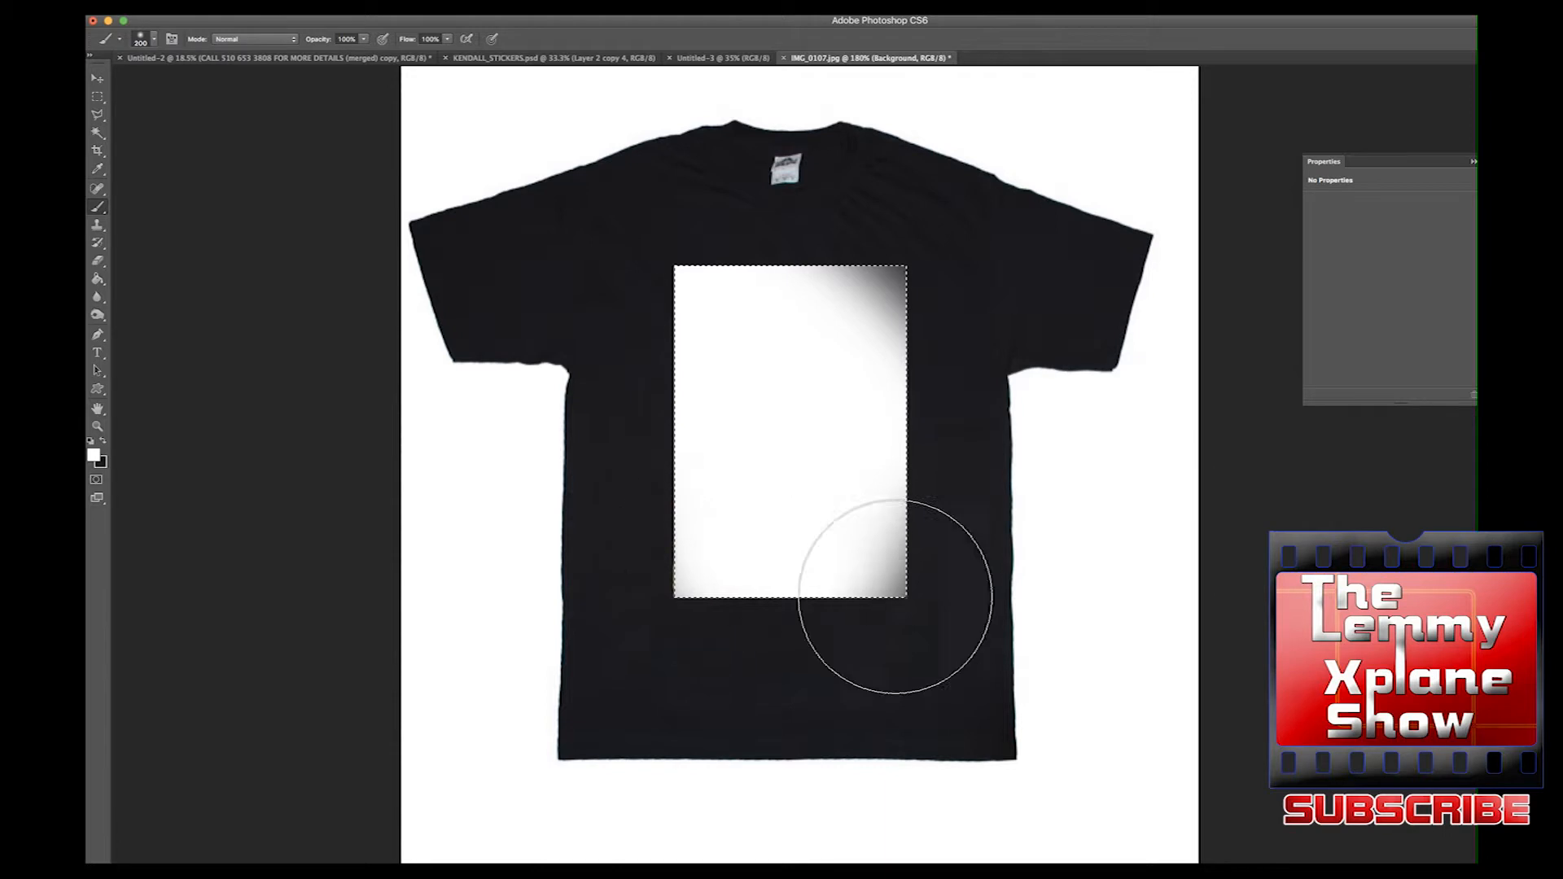
{"action": "mouse_move", "coordinate": [855, 345]}
{"action": "left_mouse_down"}
{"action": "mouse_move", "coordinate": [690, 405]}
{"action": "mouse_move", "coordinate": [905, 402]}
{"action": "mouse_move", "coordinate": [743, 423]}
{"action": "mouse_move", "coordinate": [894, 508]}
{"action": "mouse_move", "coordinate": [634, 374]}
{"action": "mouse_move", "coordinate": [850, 498]}
{"action": "mouse_move", "coordinate": [603, 494]}
{"action": "left_mouse_up"}
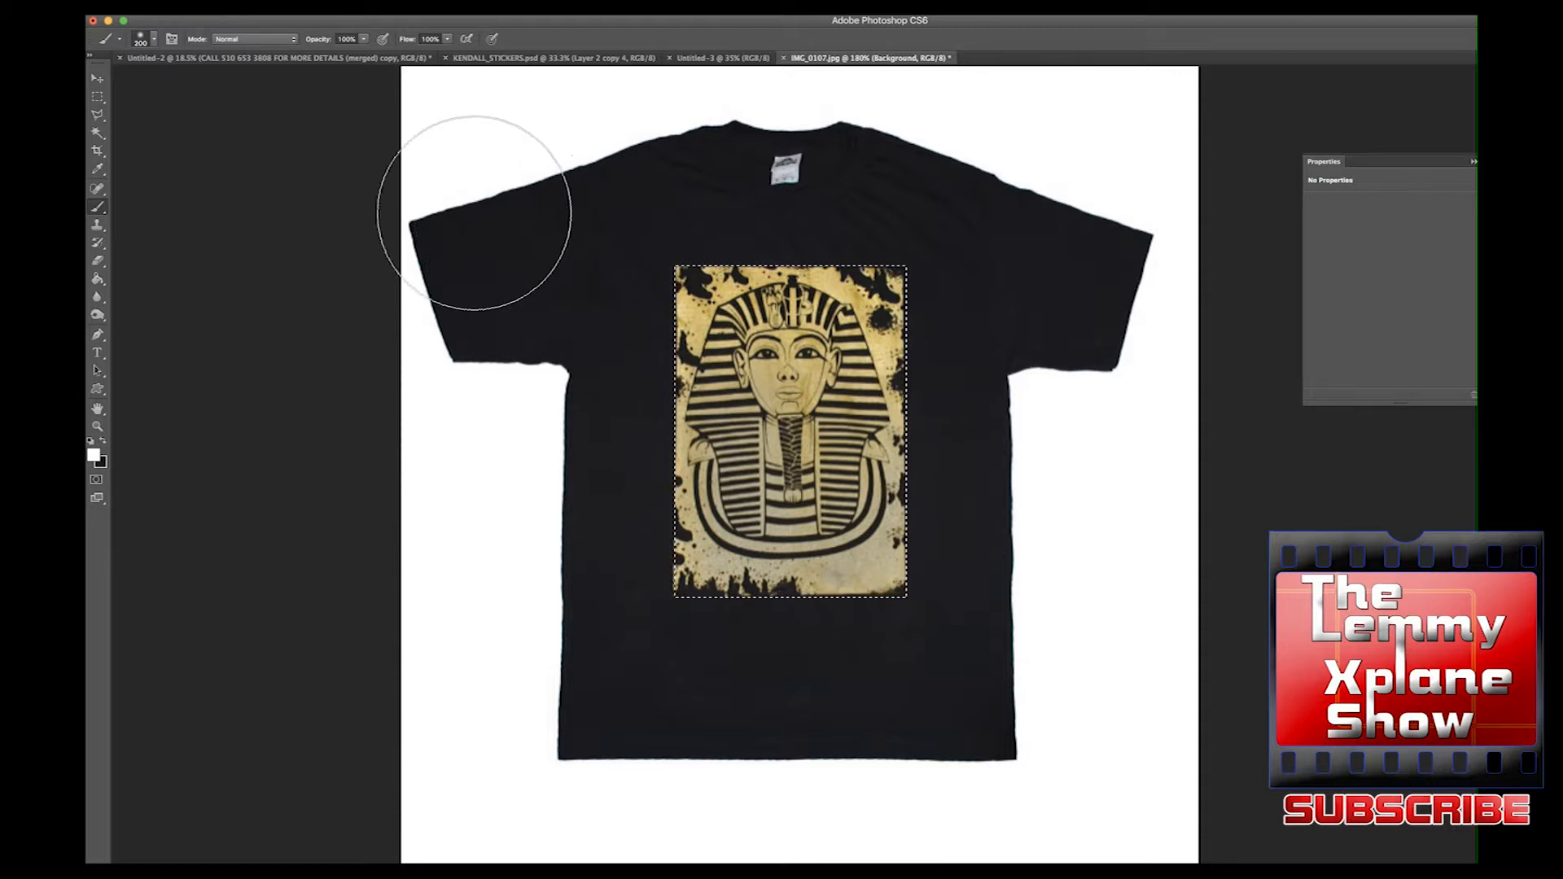
- Draw an elliptical marquee over the pharaoh figure, replacing the larger trial ellipse
{"action": "right_click", "coordinate": [97, 97]}
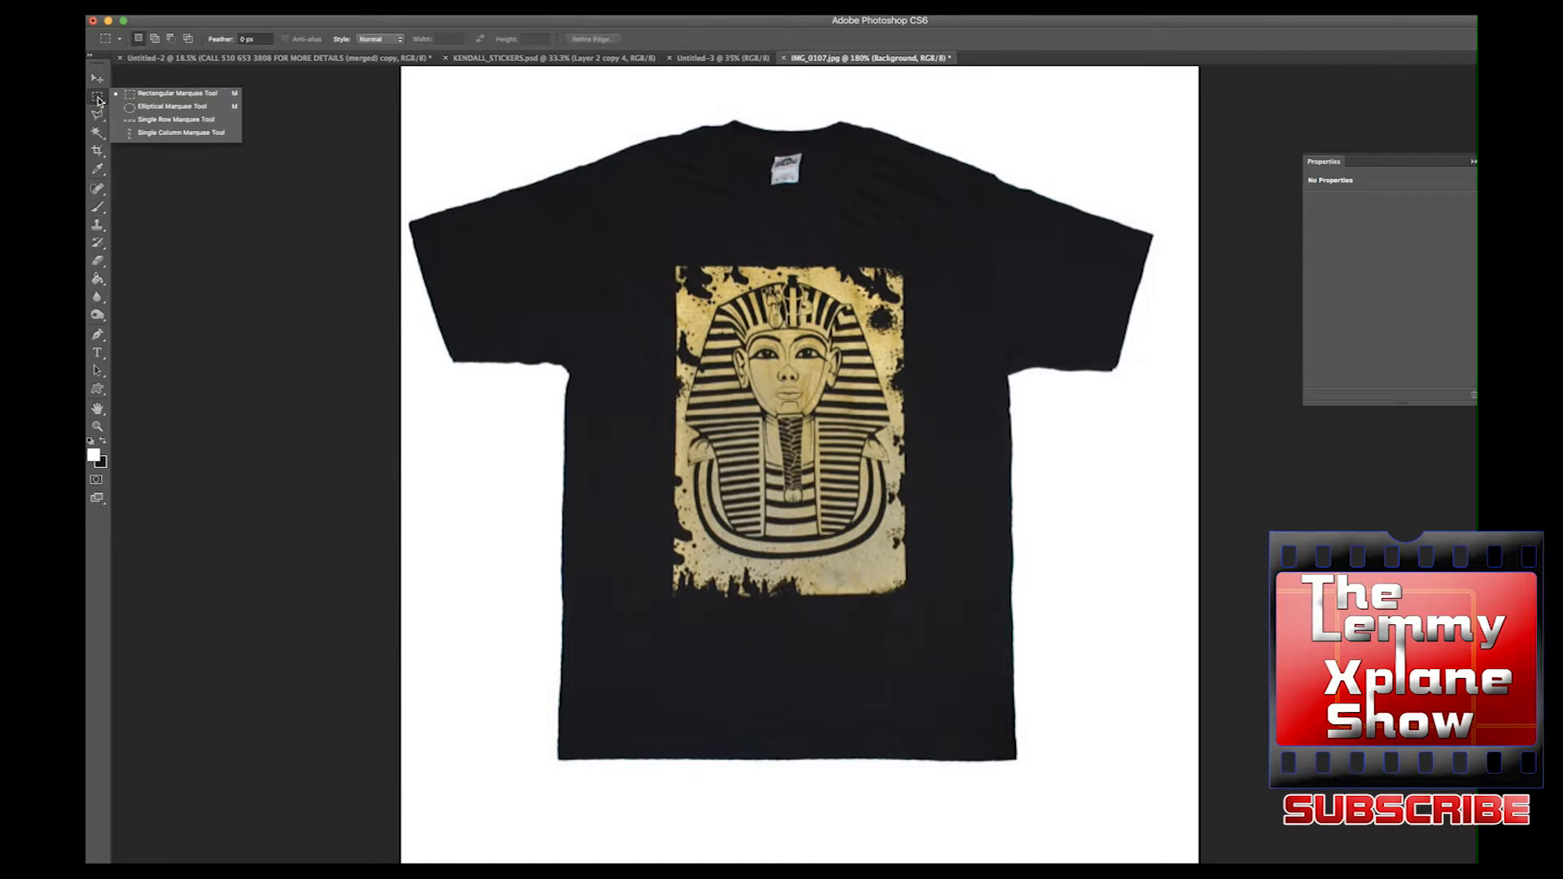
{"action": "left_click", "coordinate": [132, 111]}
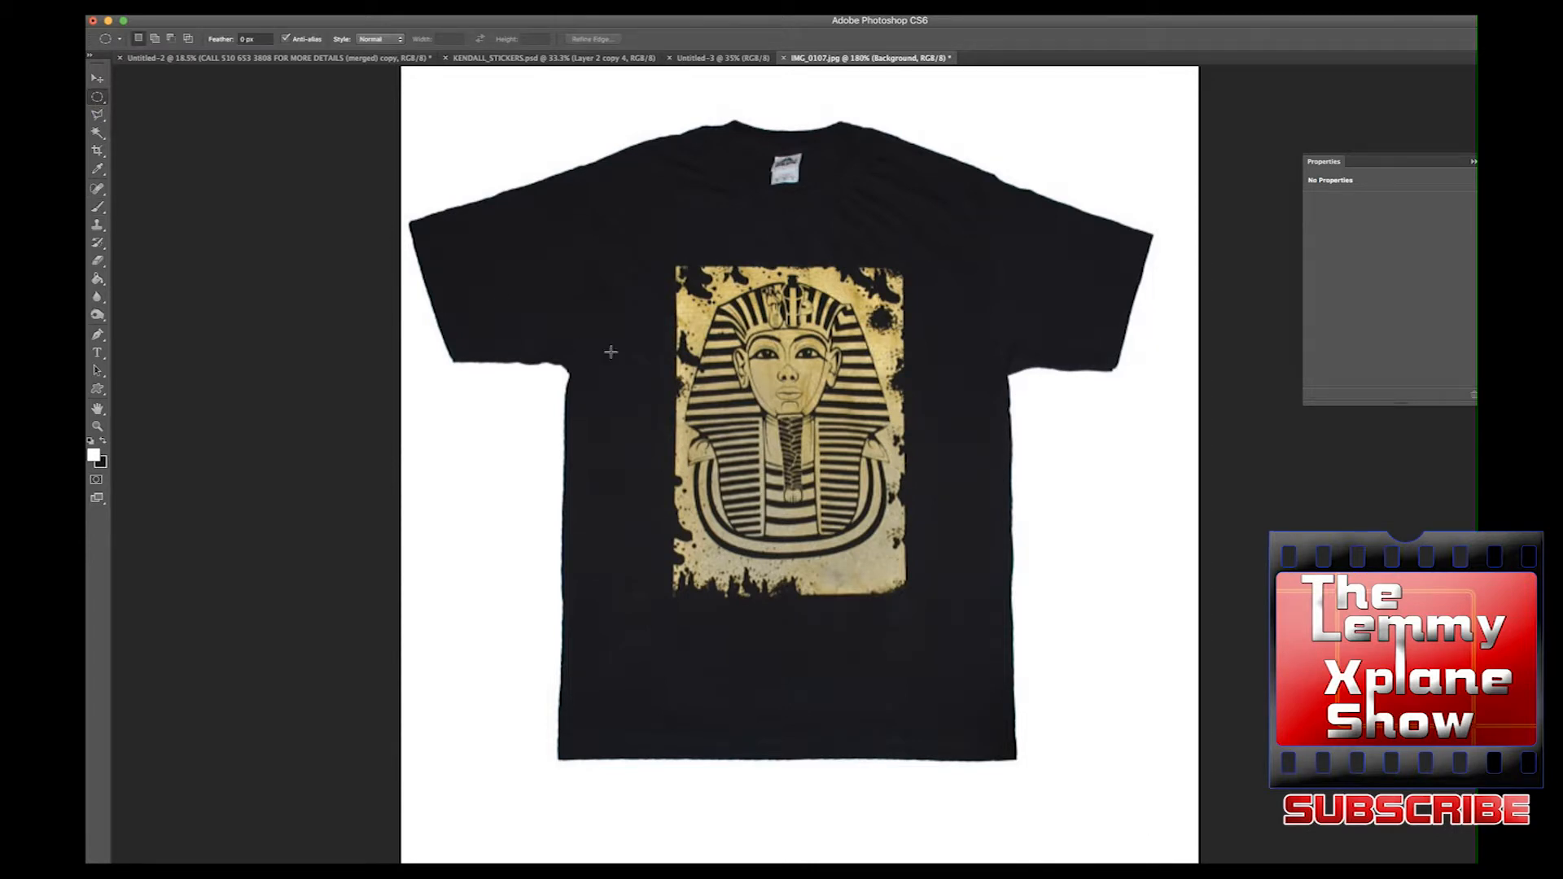
{"action": "left_click_drag", "start_coordinate": [735, 261], "coordinate": [999, 634]}
{"action": "left_click_drag", "start_coordinate": [1019, 616], "coordinate": [981, 557]}
{"action": "left_click", "coordinate": [910, 498]}
{"action": "left_click_drag", "start_coordinate": [759, 338], "coordinate": [905, 558]}
- Nudge the elliptical selection leftward to centre it on the pharaoh figure
{"action": "key", "text": "Left"}
{"action": "key", "text": "Left"}
{"action": "key", "text": "Left"}
{"action": "key", "text": "Left"}
{"action": "key", "text": "Left"}
{"action": "key", "text": "Left"}
{"action": "key", "text": "Left"}
{"action": "key", "text": "Left"}
{"action": "key", "text": "Left"}
{"action": "key", "text": "Left"}
{"action": "key", "text": "Left"}
{"action": "key", "text": "Left"}
{"action": "key", "text": "Left"}
{"action": "key", "text": "Left"}
{"action": "key", "text": "Left"}
{"action": "key", "text": "Left"}
{"action": "key", "text": "Left"}
{"action": "key", "text": "Left"}
{"action": "key", "text": "Left"}
{"action": "key", "text": "Left"}
{"action": "key", "text": "Left"}
{"action": "key", "text": "Left"}
{"action": "key", "text": "Left"}
{"action": "key", "text": "Left"}
{"action": "key", "text": "Left"}
{"action": "key", "text": "Left"}
{"action": "key", "text": "Left"}
{"action": "key", "text": "Left"}
{"action": "key", "text": "Left"}
{"action": "key", "text": "Left"}
{"action": "key", "text": "Left"}
- Apply a Free Transform to the elliptical selection, keeping the scale at 100%
{"action": "key", "text": "ctrl+t"}
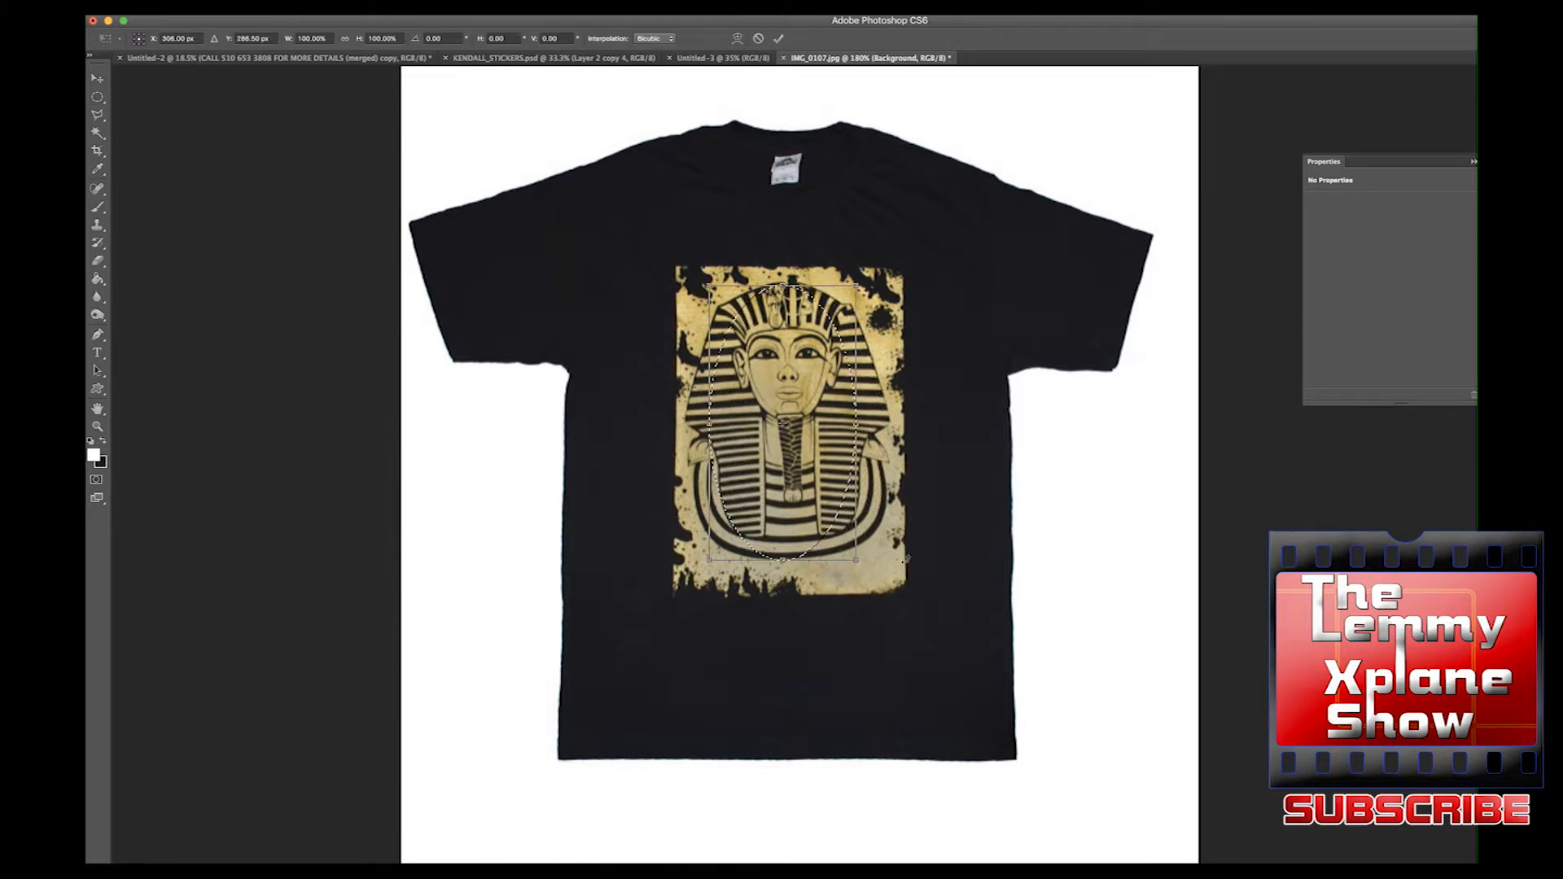
{"action": "mouse_move", "coordinate": [856, 423]}
{"action": "left_mouse_down"}
{"action": "mouse_move", "coordinate": [891, 423]}
{"action": "mouse_move", "coordinate": [842, 424]}
{"action": "mouse_move", "coordinate": [857, 423]}
{"action": "left_mouse_up"}
{"action": "key", "text": "Return"}
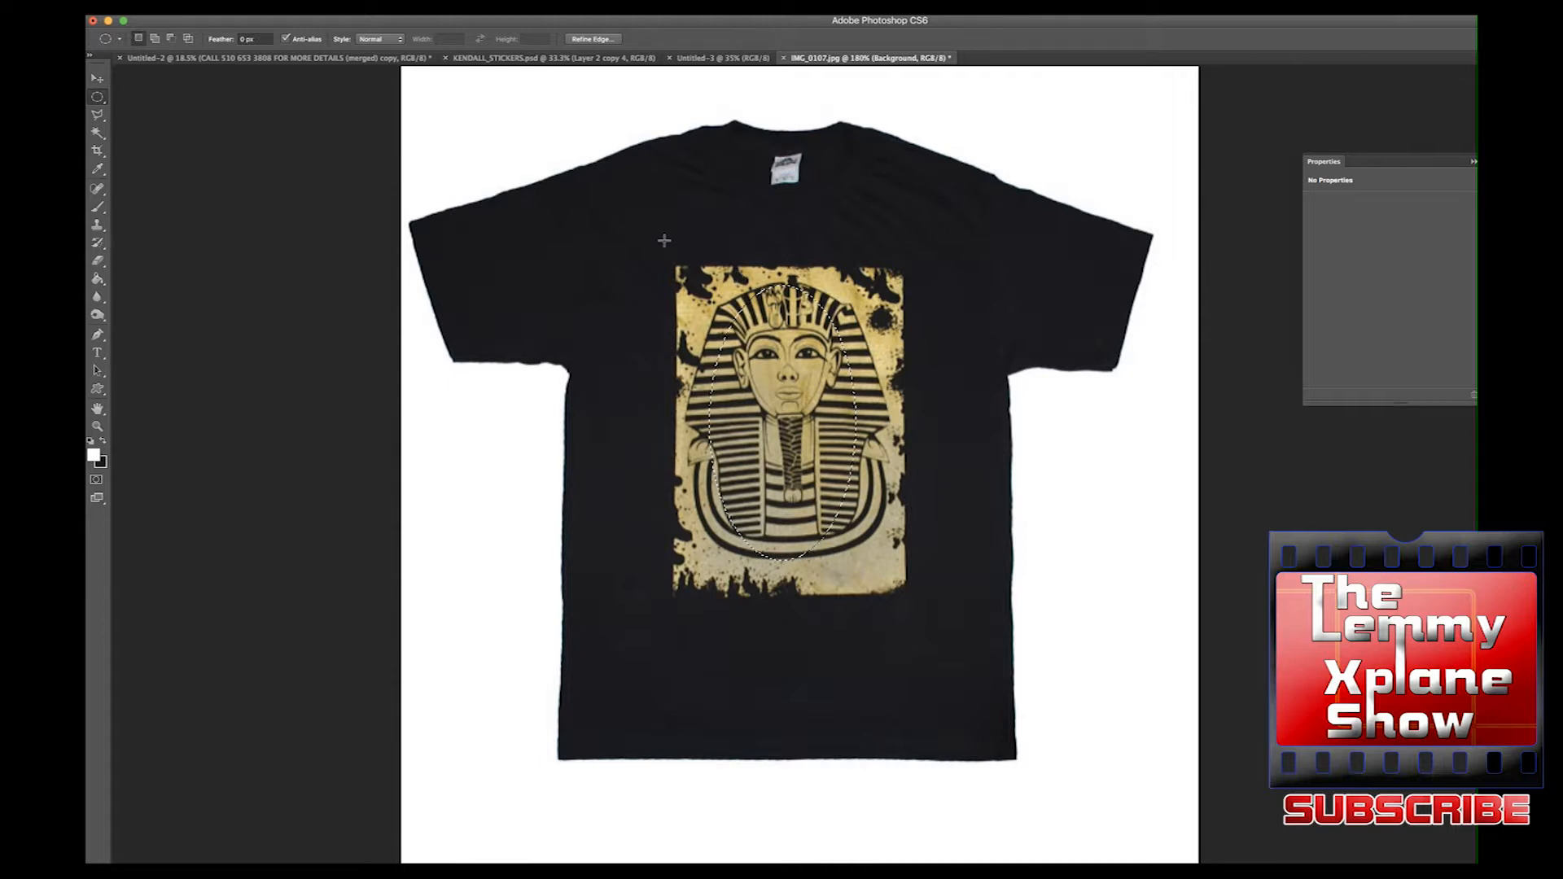
- Replace the elliptical selection with a small, nearly circular marquee between the pharaoh's face and chest
{"action": "left_click_drag", "start_coordinate": [593, 201], "coordinate": [669, 279]}
{"action": "left_click", "coordinate": [694, 292]}
{"action": "left_click_drag", "start_coordinate": [734, 345], "coordinate": [849, 473]}
- Nudge the circular selection upward and slightly leftward until it frames the pharaoh's face
{"action": "key", "text": "Up"}
{"action": "key", "text": "Up"}
{"action": "key", "text": "Up"}
{"action": "key", "text": "Up"}
{"action": "key", "text": "Up"}
{"action": "key", "text": "Up"}
{"action": "key", "text": "Up"}
{"action": "key", "text": "Up"}
{"action": "key", "text": "Up"}
{"action": "key", "text": "Up"}
{"action": "key", "text": "Up"}
{"action": "key", "text": "Up"}
{"action": "key", "text": "Up"}
{"action": "key", "text": "Up"}
{"action": "key", "text": "Up"}
{"action": "key", "text": "Up"}
{"action": "key", "text": "Up"}
{"action": "key", "text": "Up"}
{"action": "key", "text": "Up"}
{"action": "key", "text": "Up"}
{"action": "key", "text": "Up"}
{"action": "key", "text": "Up"}
{"action": "key", "text": "Up"}
{"action": "key", "text": "Up"}
{"action": "key", "text": "Up"}
{"action": "key", "text": "Up"}
{"action": "key", "text": "Up"}
{"action": "key", "text": "Up"}
{"action": "key", "text": "Up"}
{"action": "key", "text": "Up"}
{"action": "key", "text": "Left"}
{"action": "key", "text": "Left"}
{"action": "key", "text": "Left"}
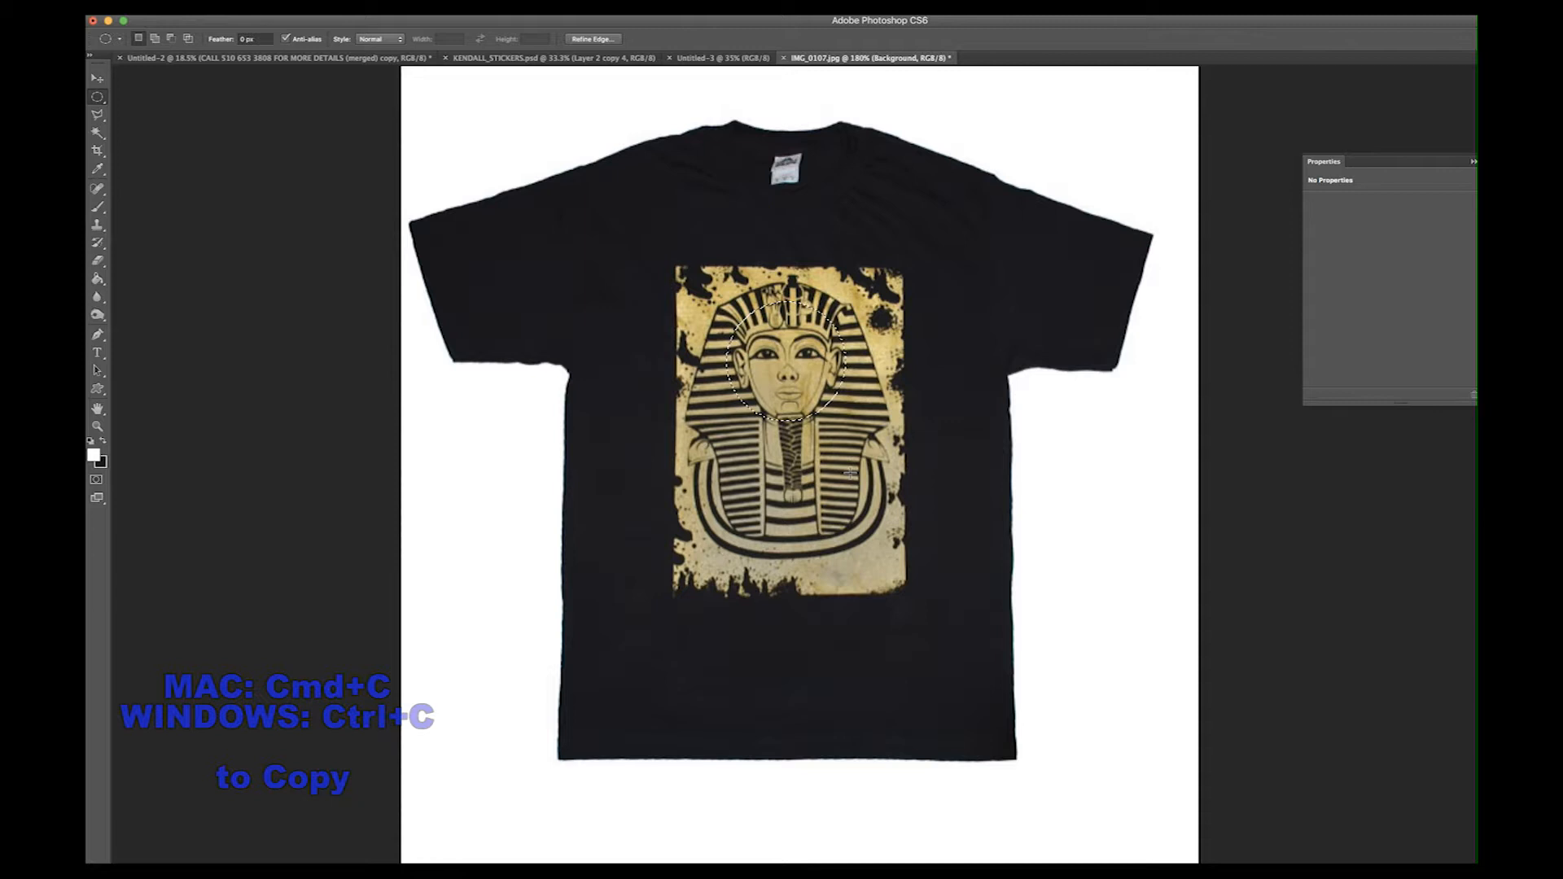
- Copy the circled face, paste it as a new layer and move it below the print on the shirt
{"action": "key", "text": "super+c"}
{"action": "key", "text": "super+v"}
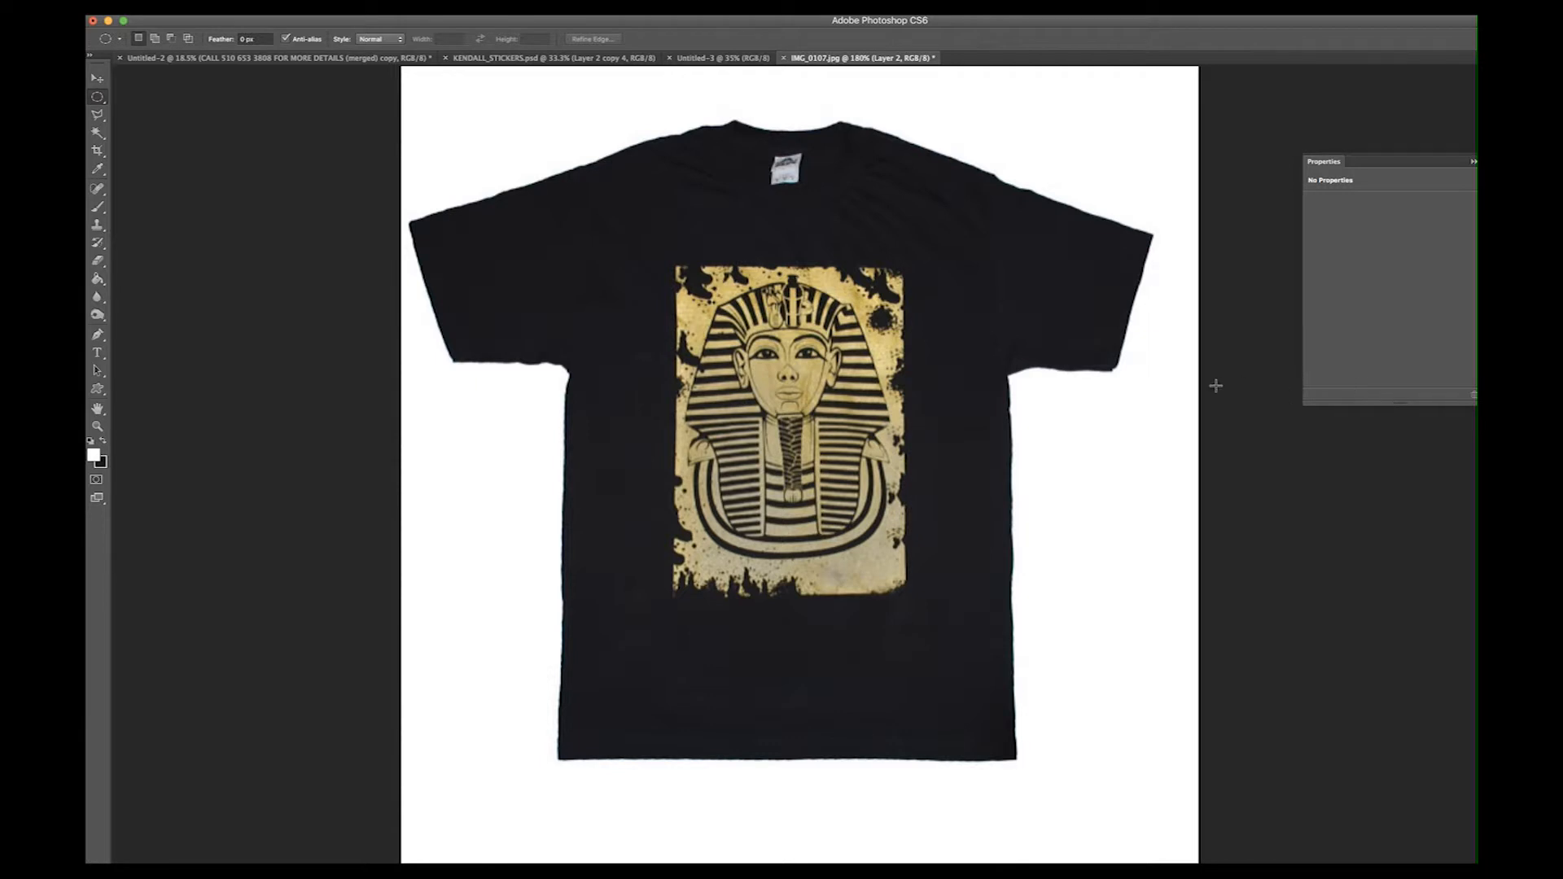
{"action": "key", "text": "v"}
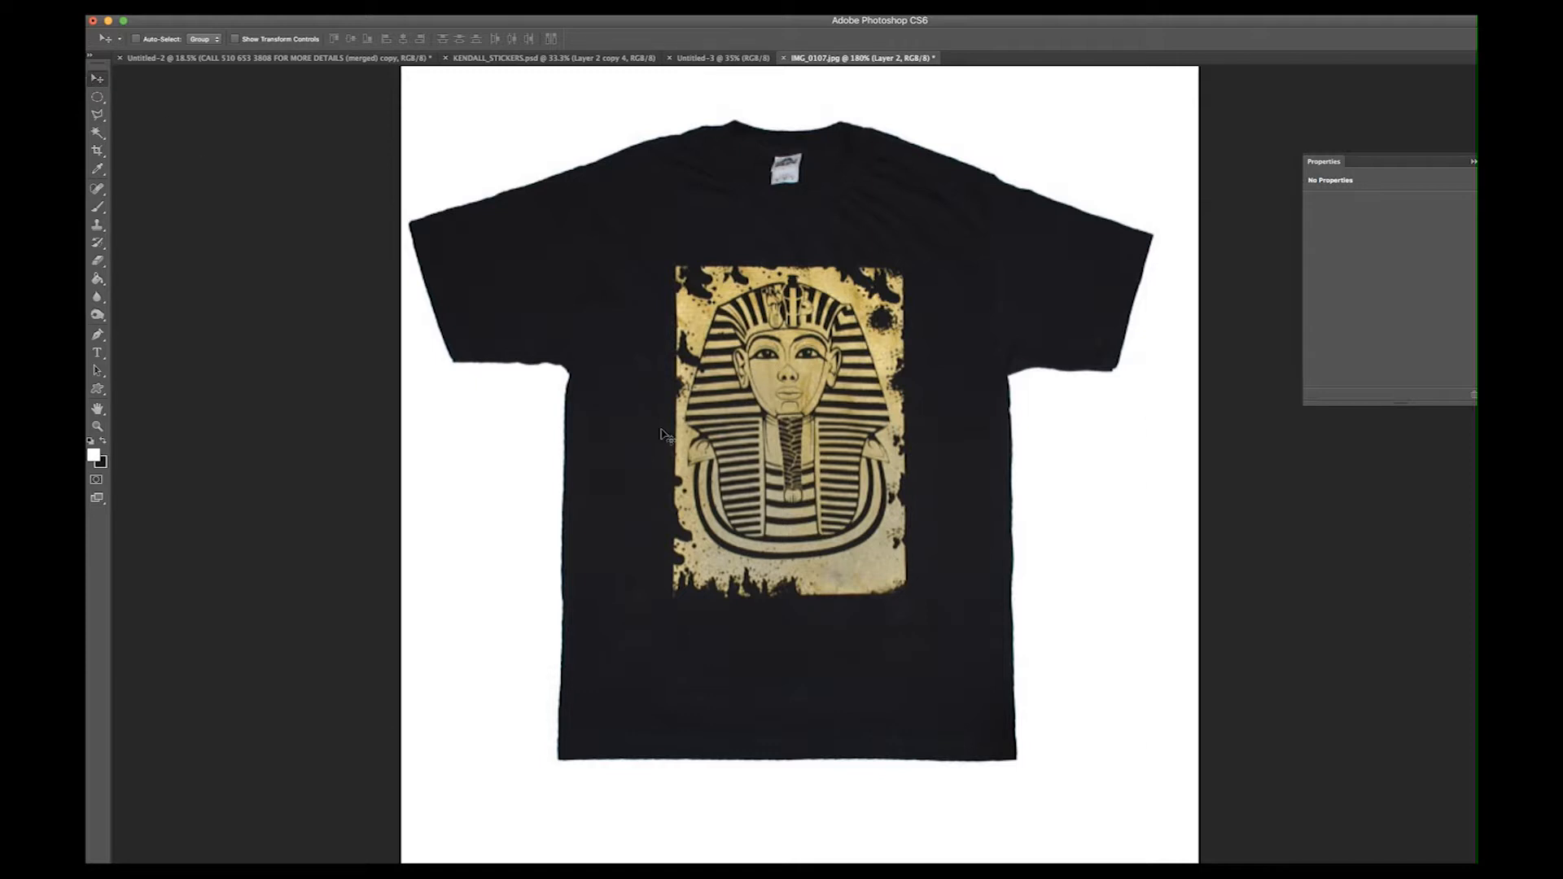
{"action": "left_click_drag", "start_coordinate": [785, 388], "coordinate": [770, 651]}
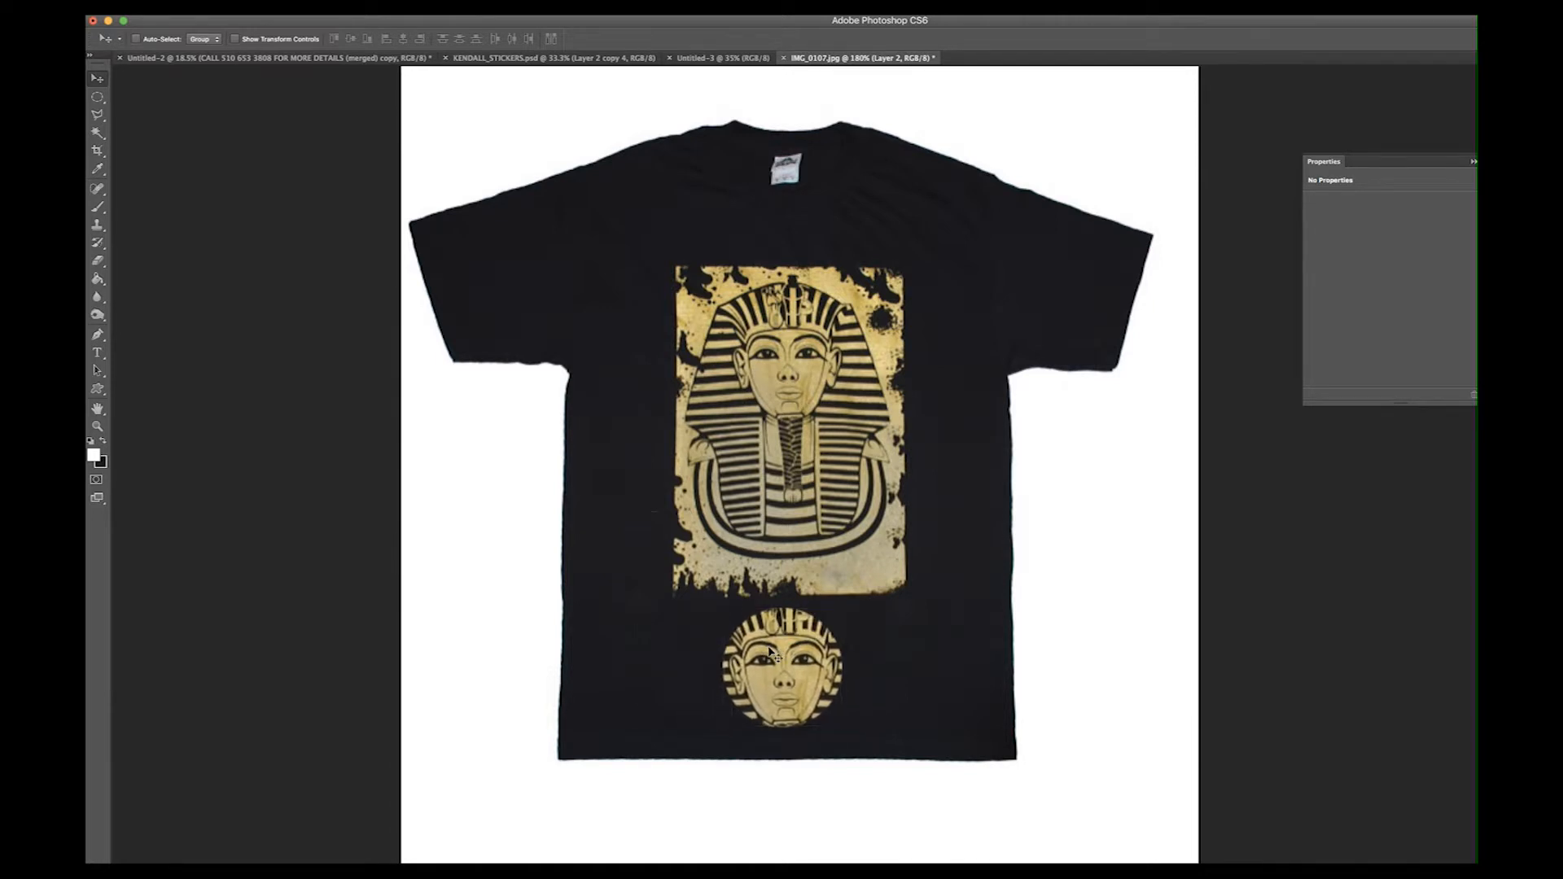
- Remove the pasted face circle and return to the Elliptical Marquee tool with nothing selected
{"action": "key", "text": "Delete"}
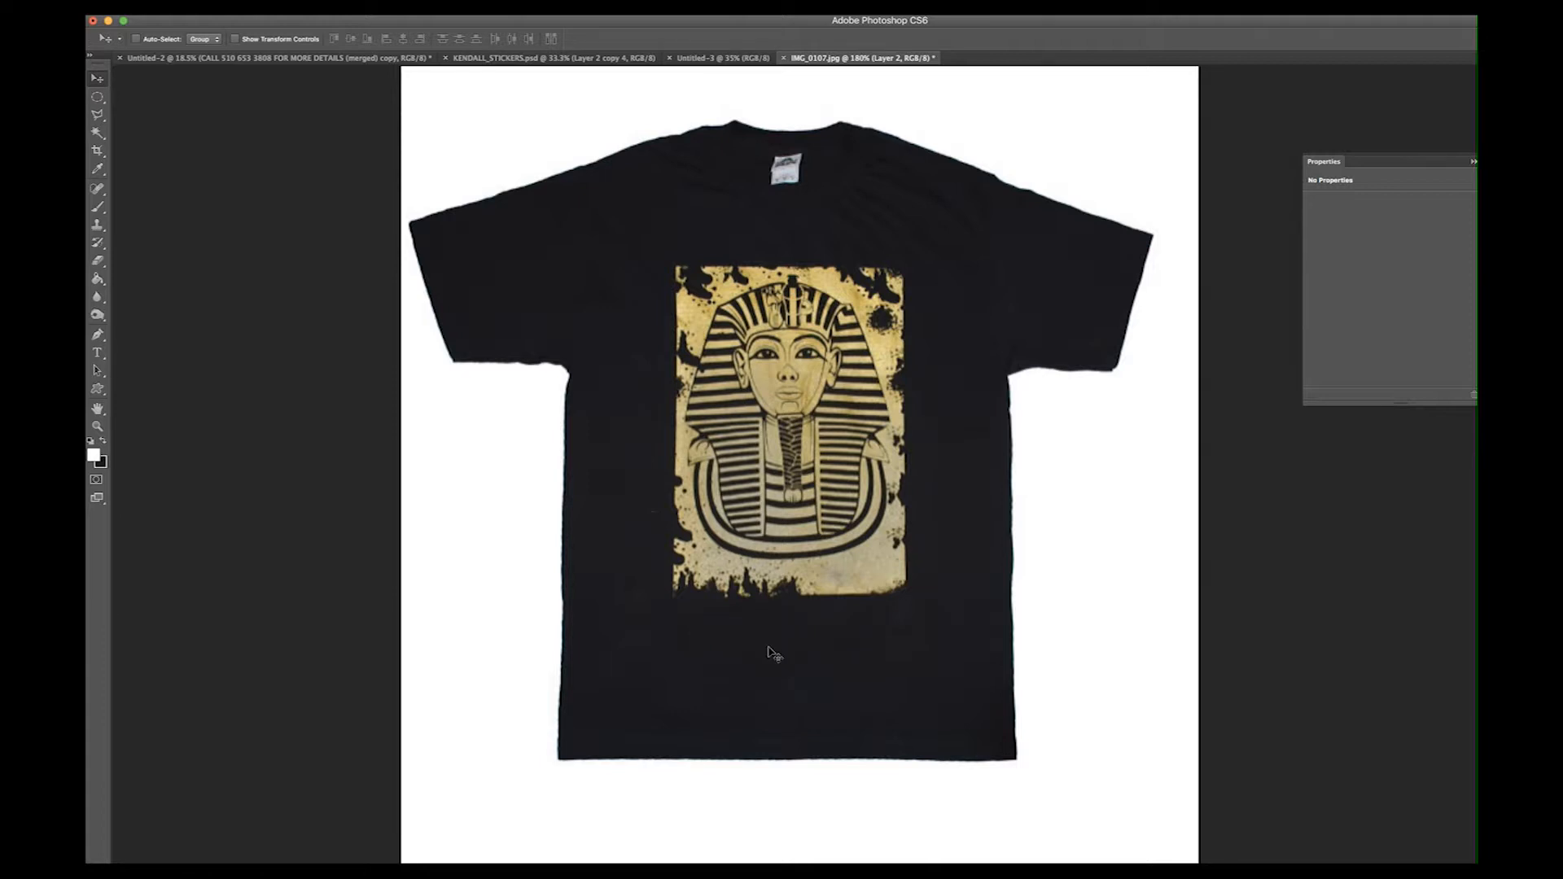
{"action": "key", "text": "alt+super+z"}
{"action": "left_click", "coordinate": [99, 98]}
{"action": "left_click", "coordinate": [736, 469]}
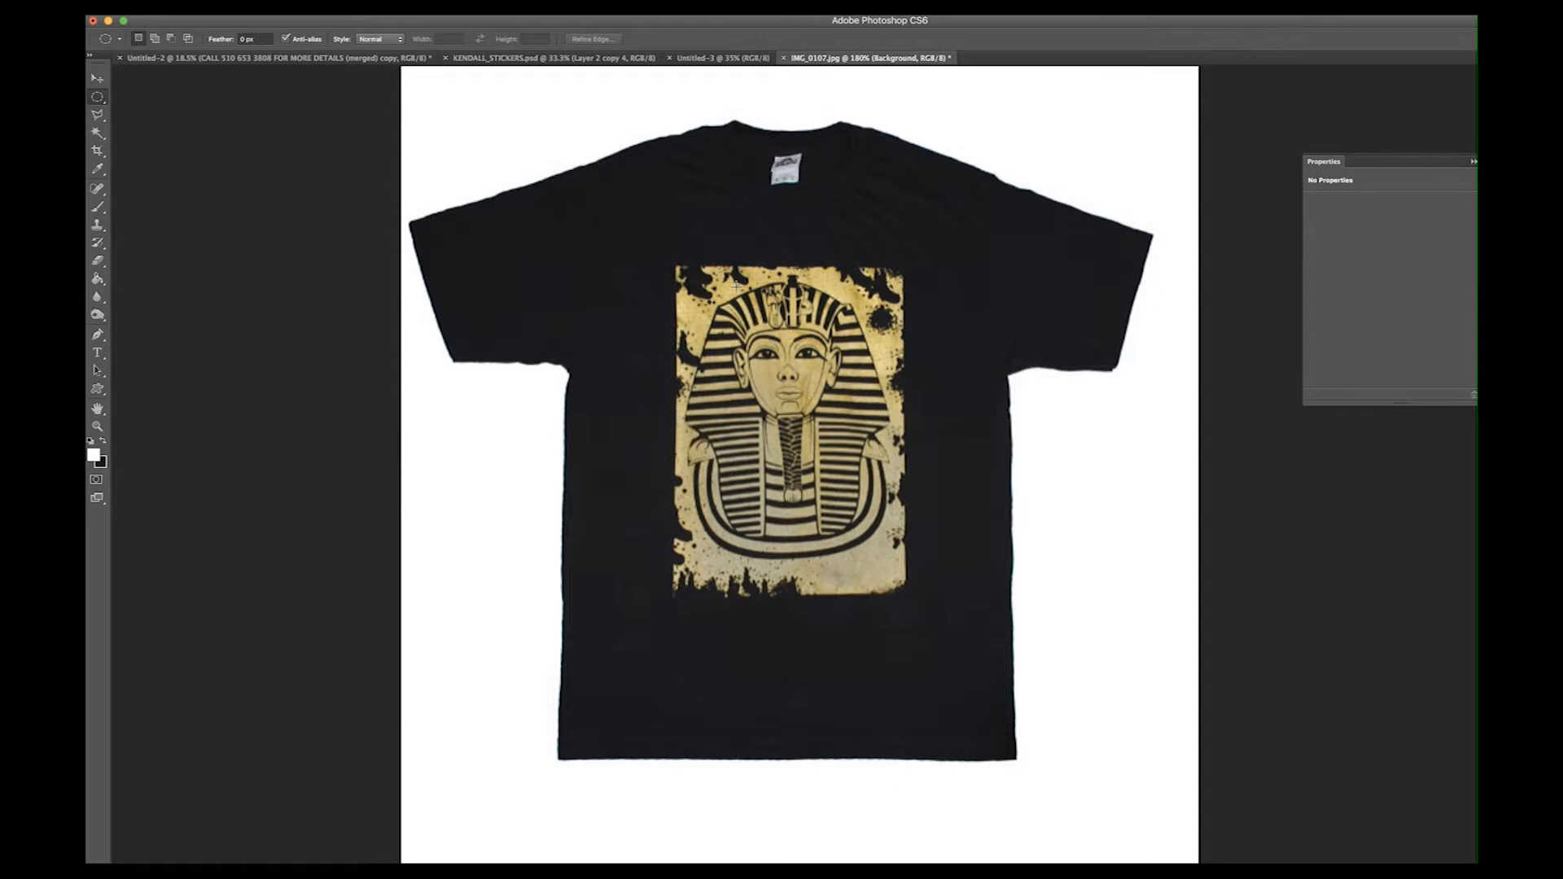
- Copy a tall elliptical selection of the pharaoh figure to a new layer and move it beside the shirt's lower right side
{"action": "left_click_drag", "start_coordinate": [734, 302], "coordinate": [861, 547]}
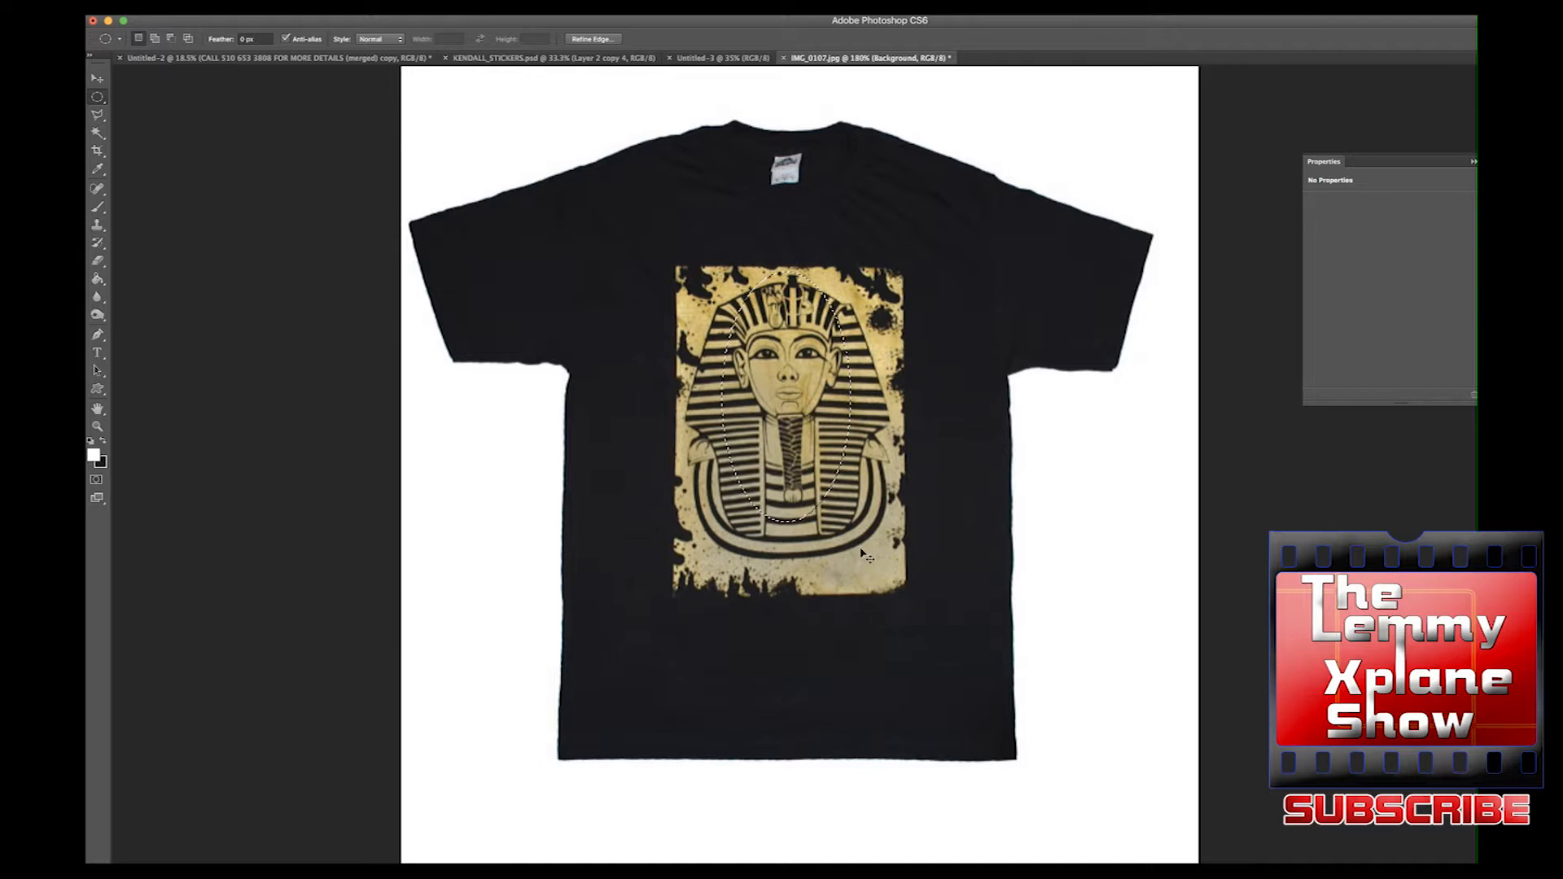
{"action": "key", "text": "ctrl+j"}
{"action": "key", "text": "v"}
{"action": "mouse_move", "coordinate": [755, 411]}
{"action": "left_mouse_down"}
{"action": "mouse_move", "coordinate": [835, 474]}
{"action": "mouse_move", "coordinate": [756, 412]}
{"action": "left_mouse_up"}
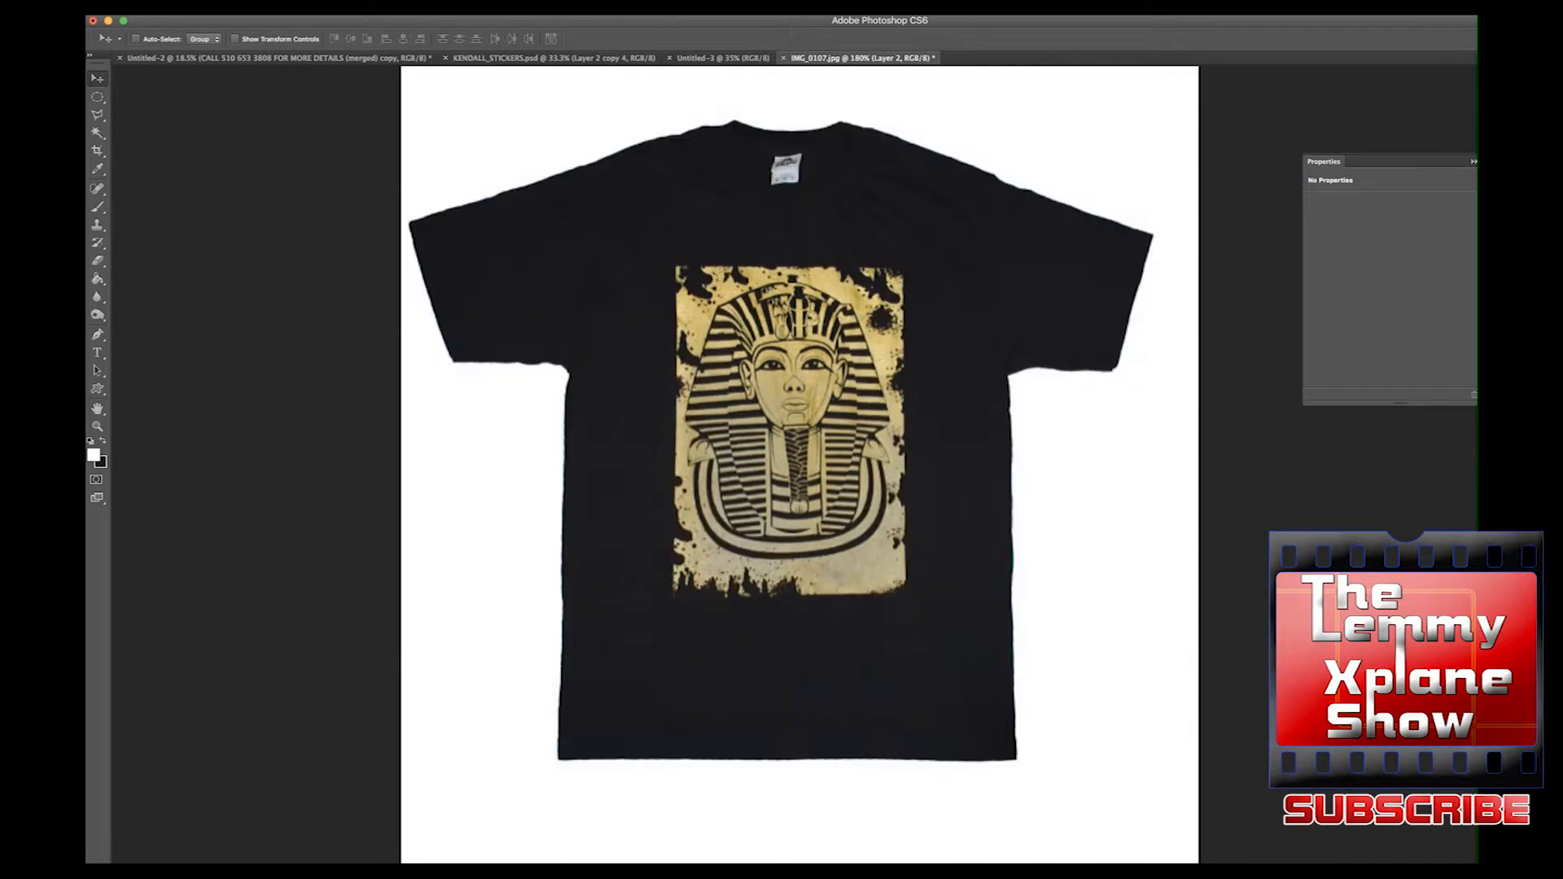
{"action": "left_click_drag", "start_coordinate": [809, 386], "coordinate": [1112, 518]}
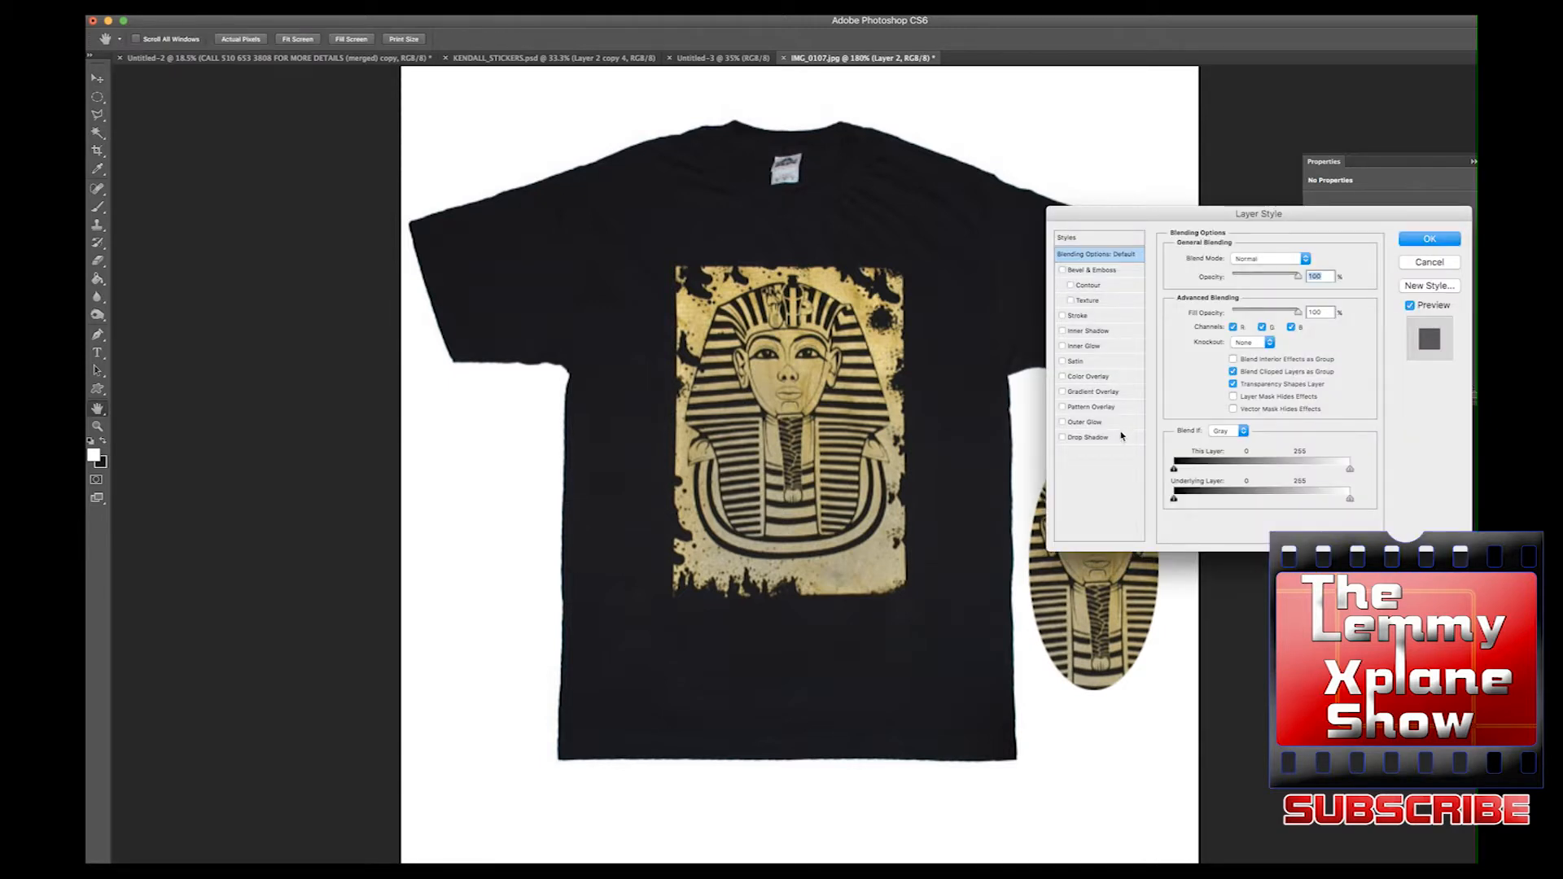
- Apply a Drop Shadow layer style with its default settings to the oval cut-out, and then delete the cut-out's layer
{"action": "left_click", "coordinate": [1119, 439]}
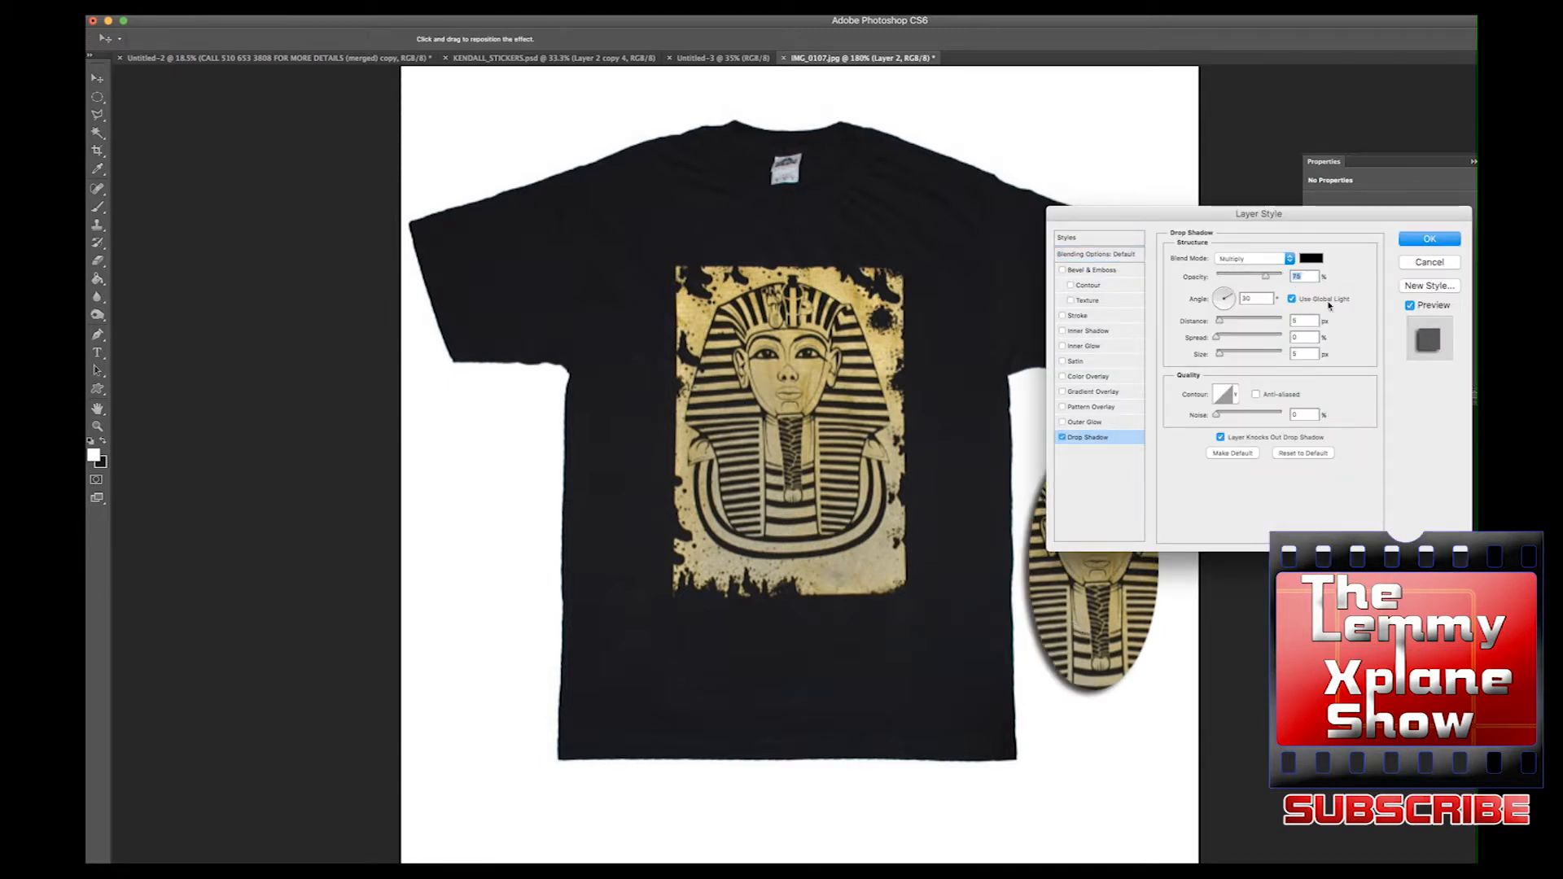
{"action": "left_click", "coordinate": [1416, 241]}
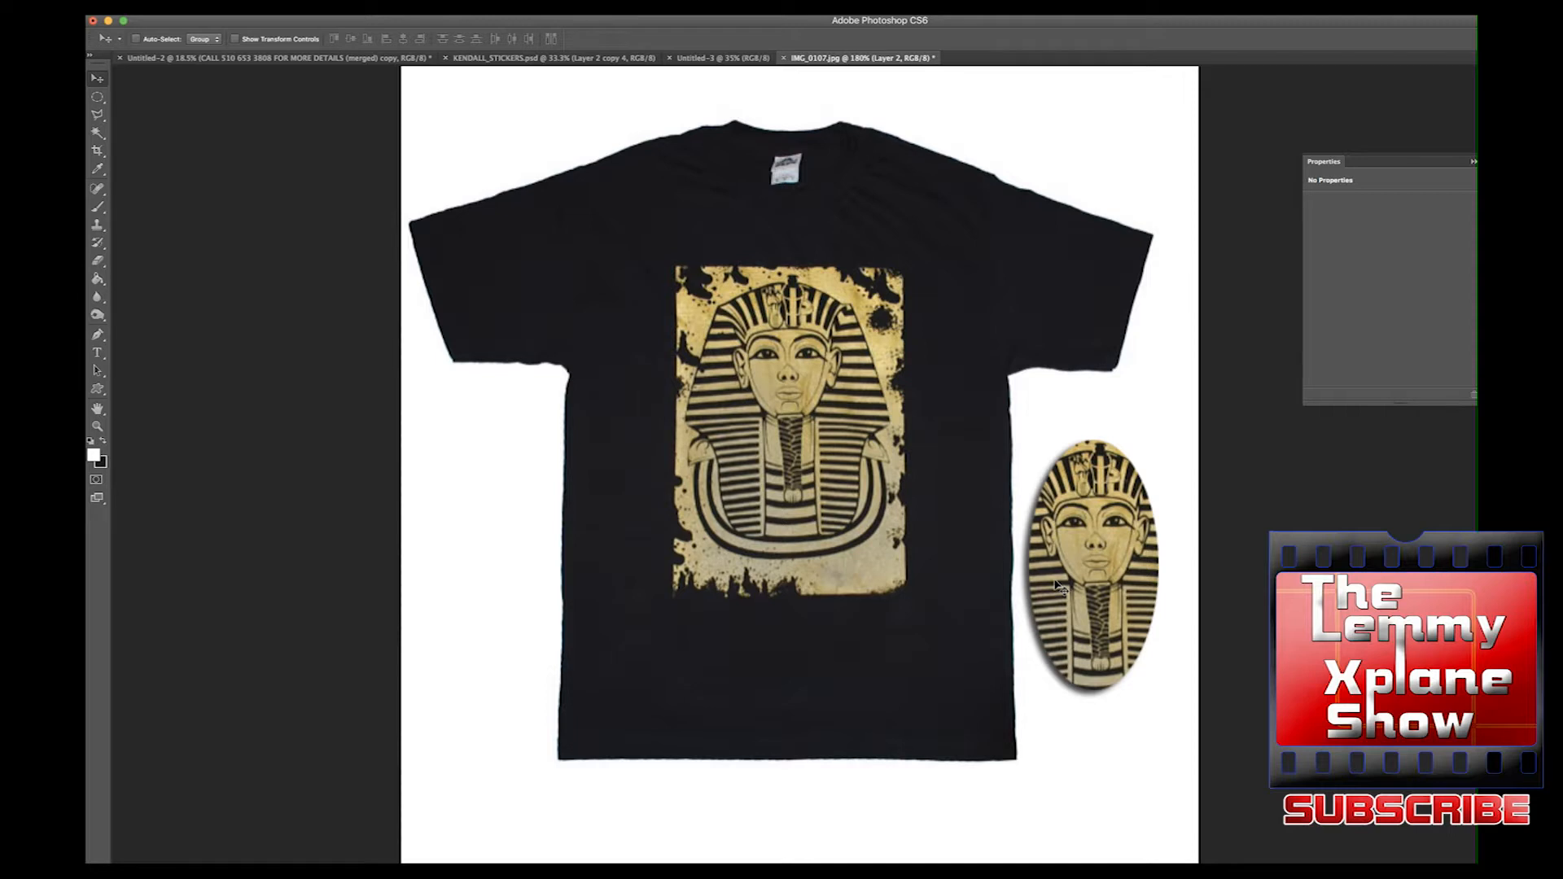
{"action": "key", "text": "Delete"}
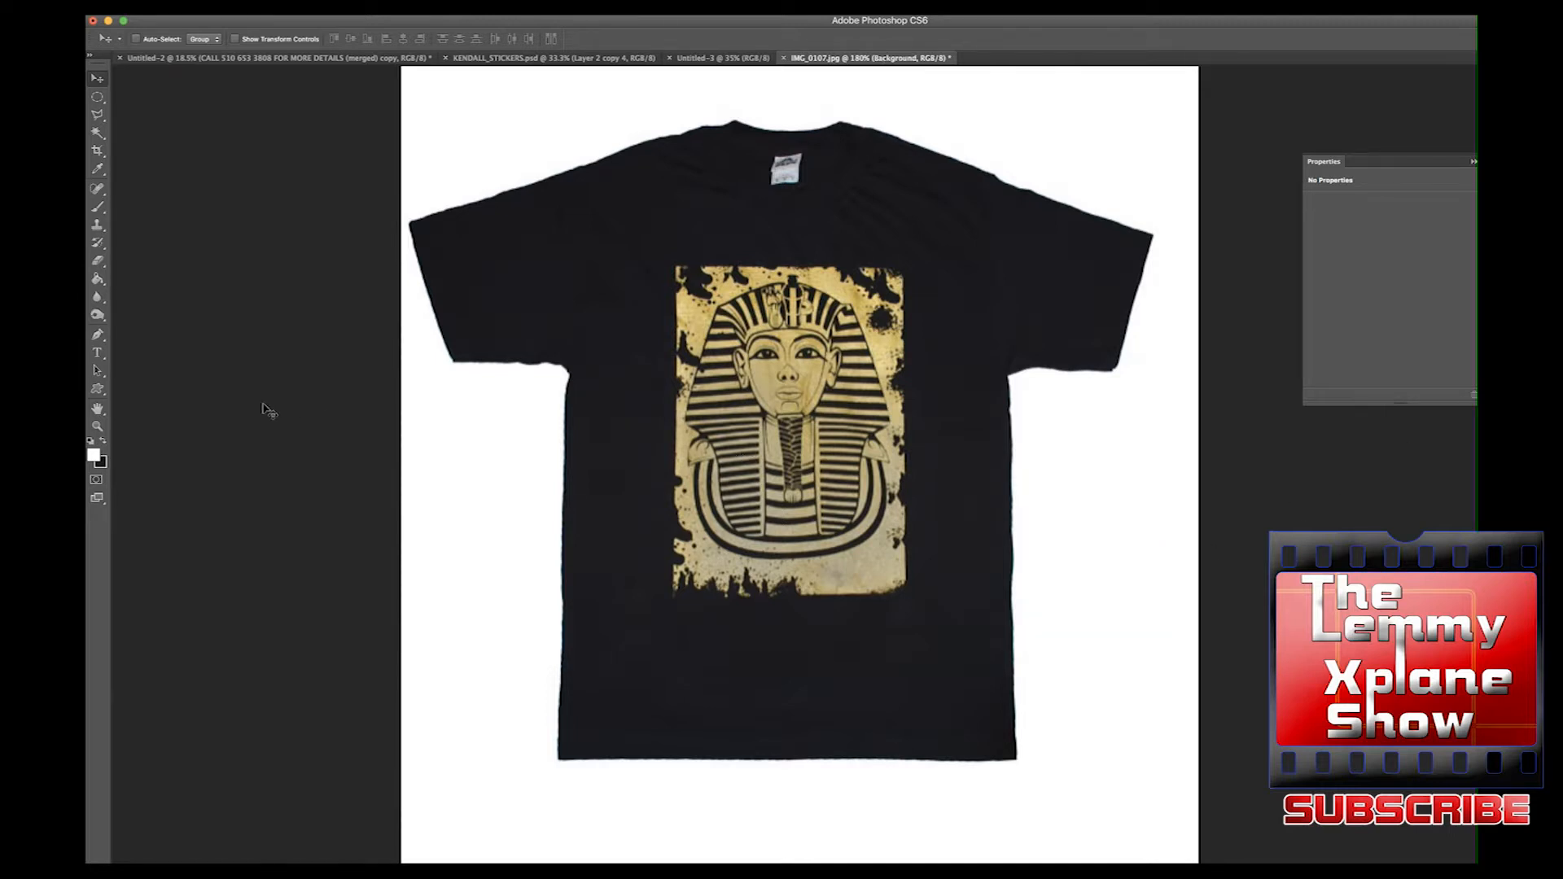
- Start a Polygonal Lasso outline at the left sleeve's lower corner and trace the shirt body down, along the hem and up to the right armpit
{"action": "left_click", "coordinate": [100, 119]}
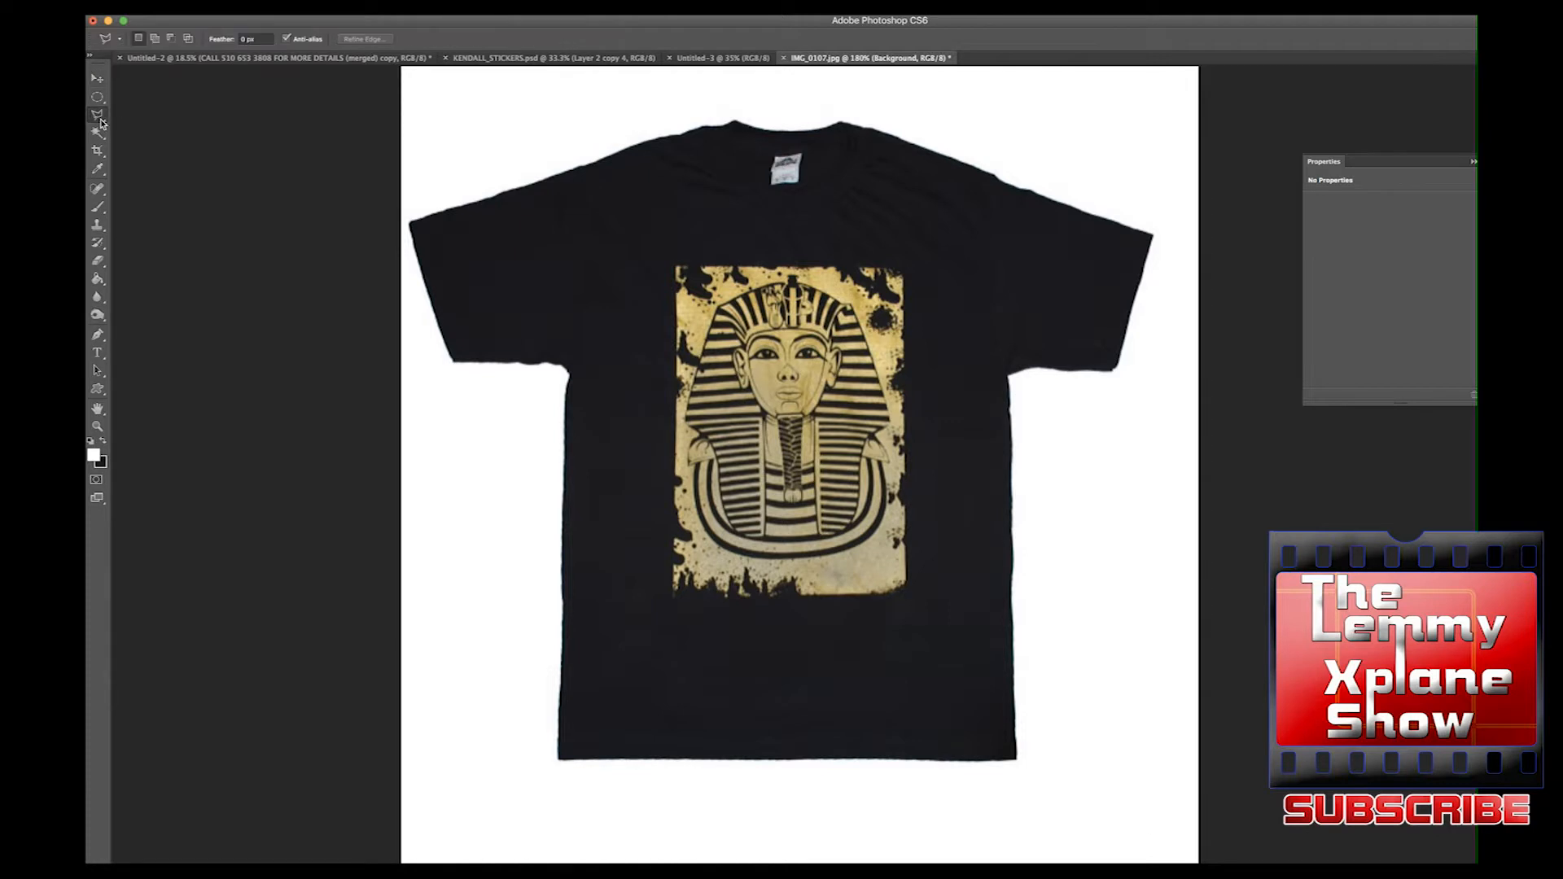
{"action": "left_click", "coordinate": [101, 121]}
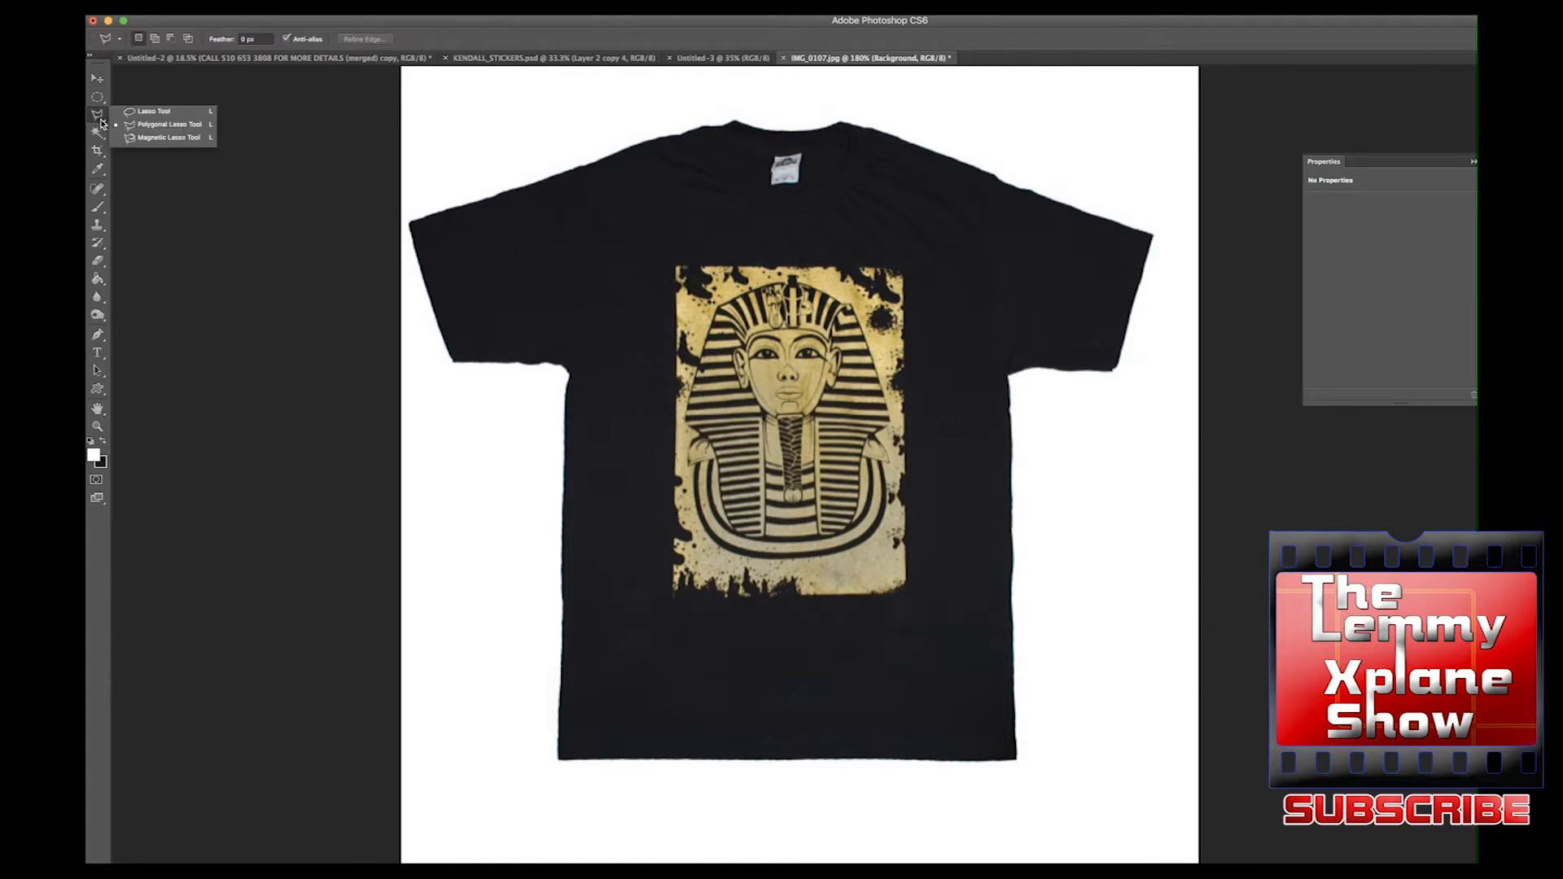
{"action": "left_click", "coordinate": [148, 126]}
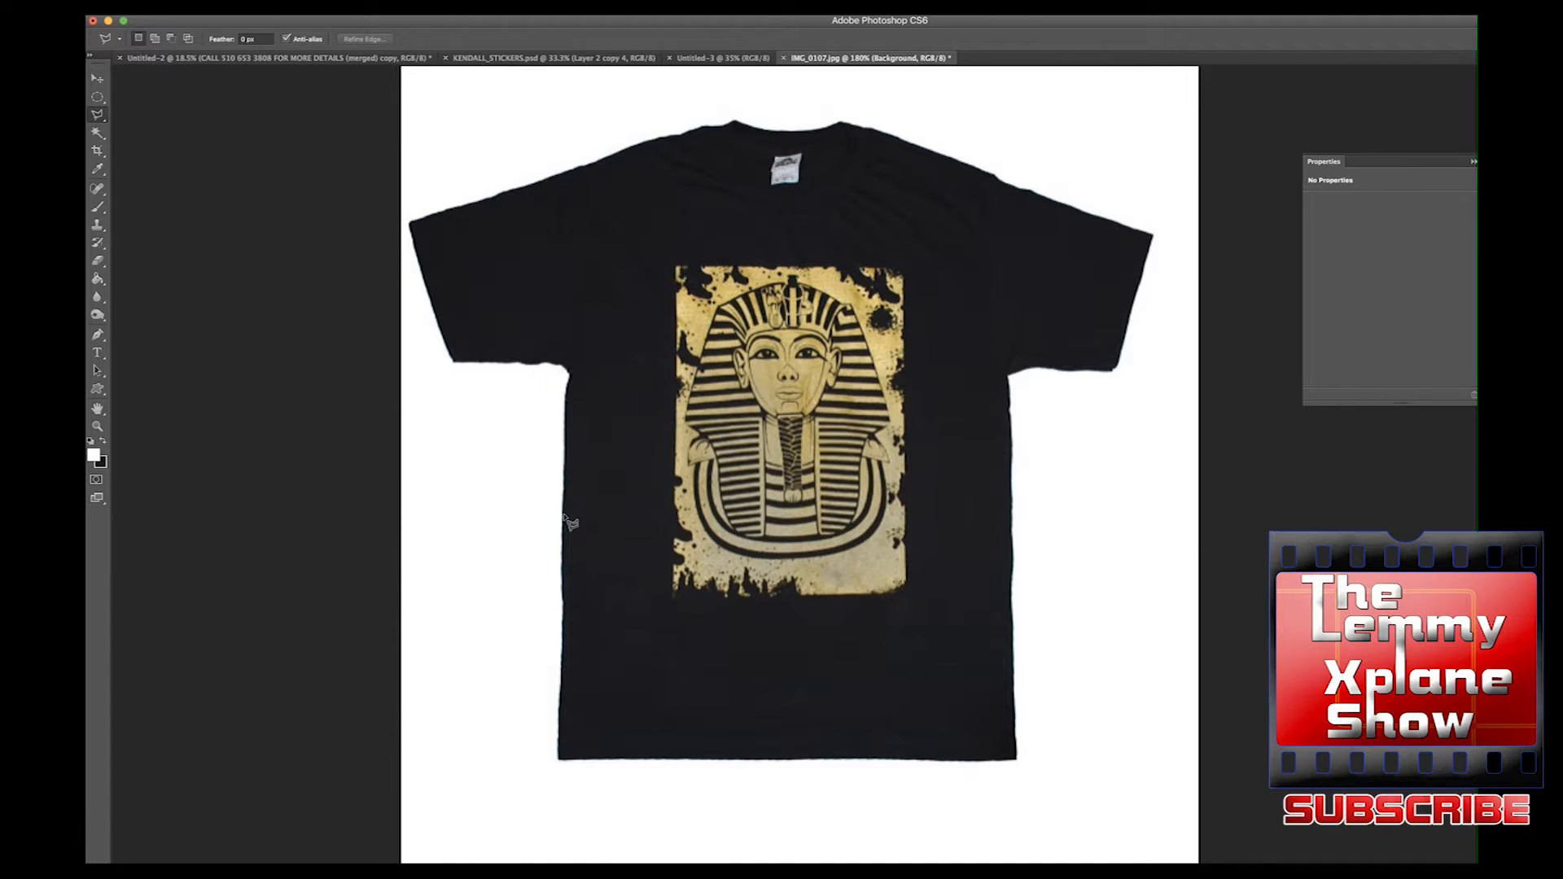
{"action": "left_click", "coordinate": [455, 360]}
{"action": "left_click", "coordinate": [588, 362]}
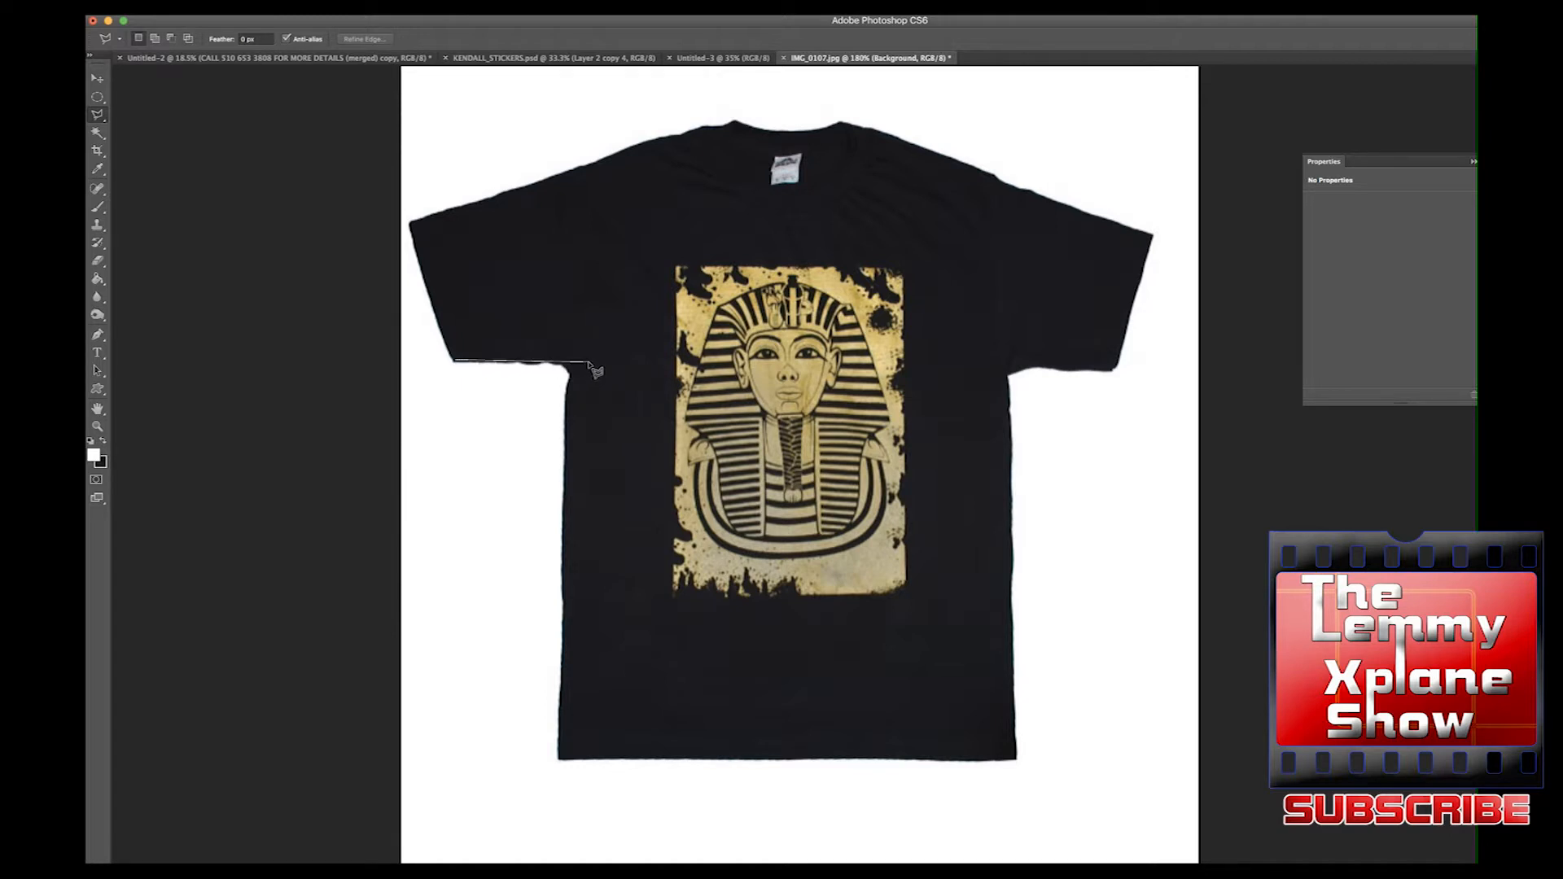
{"action": "left_click", "coordinate": [560, 758]}
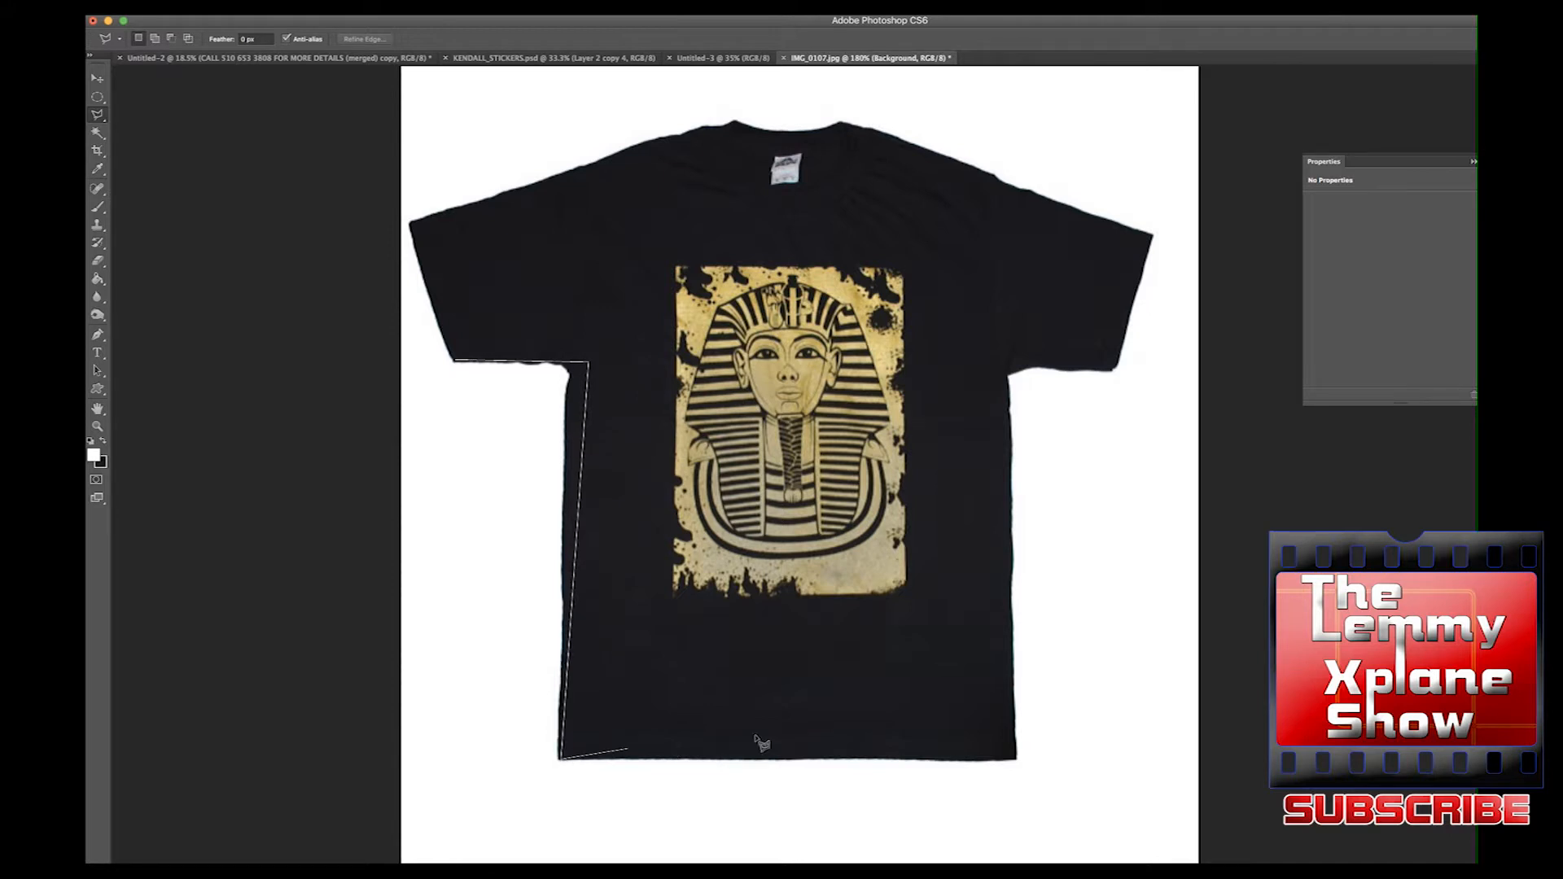
{"action": "left_click", "coordinate": [1017, 760]}
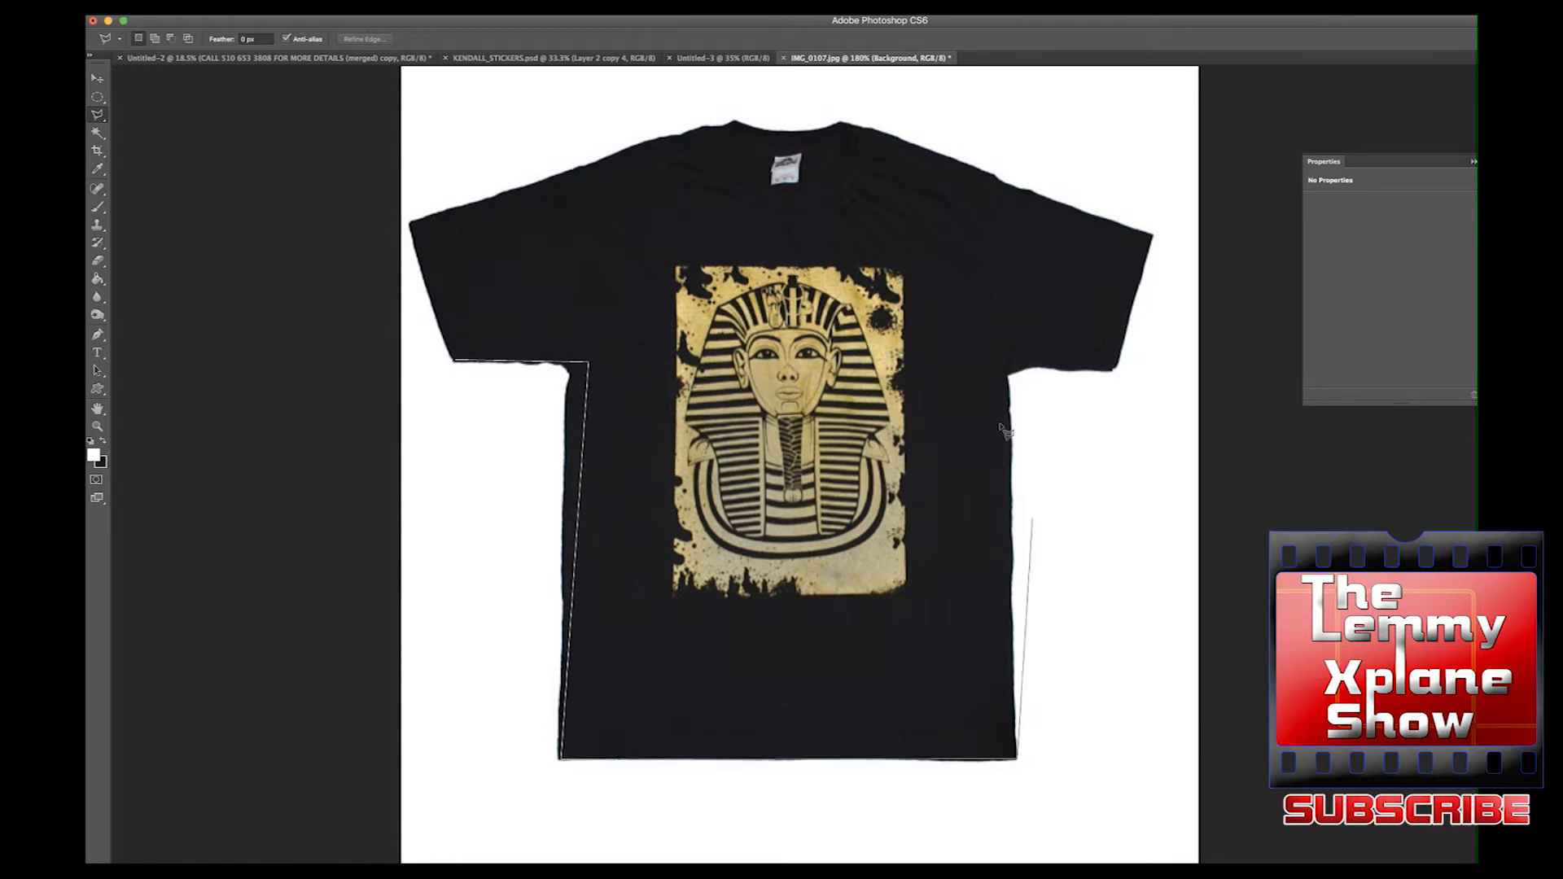
{"action": "left_click", "coordinate": [1005, 364]}
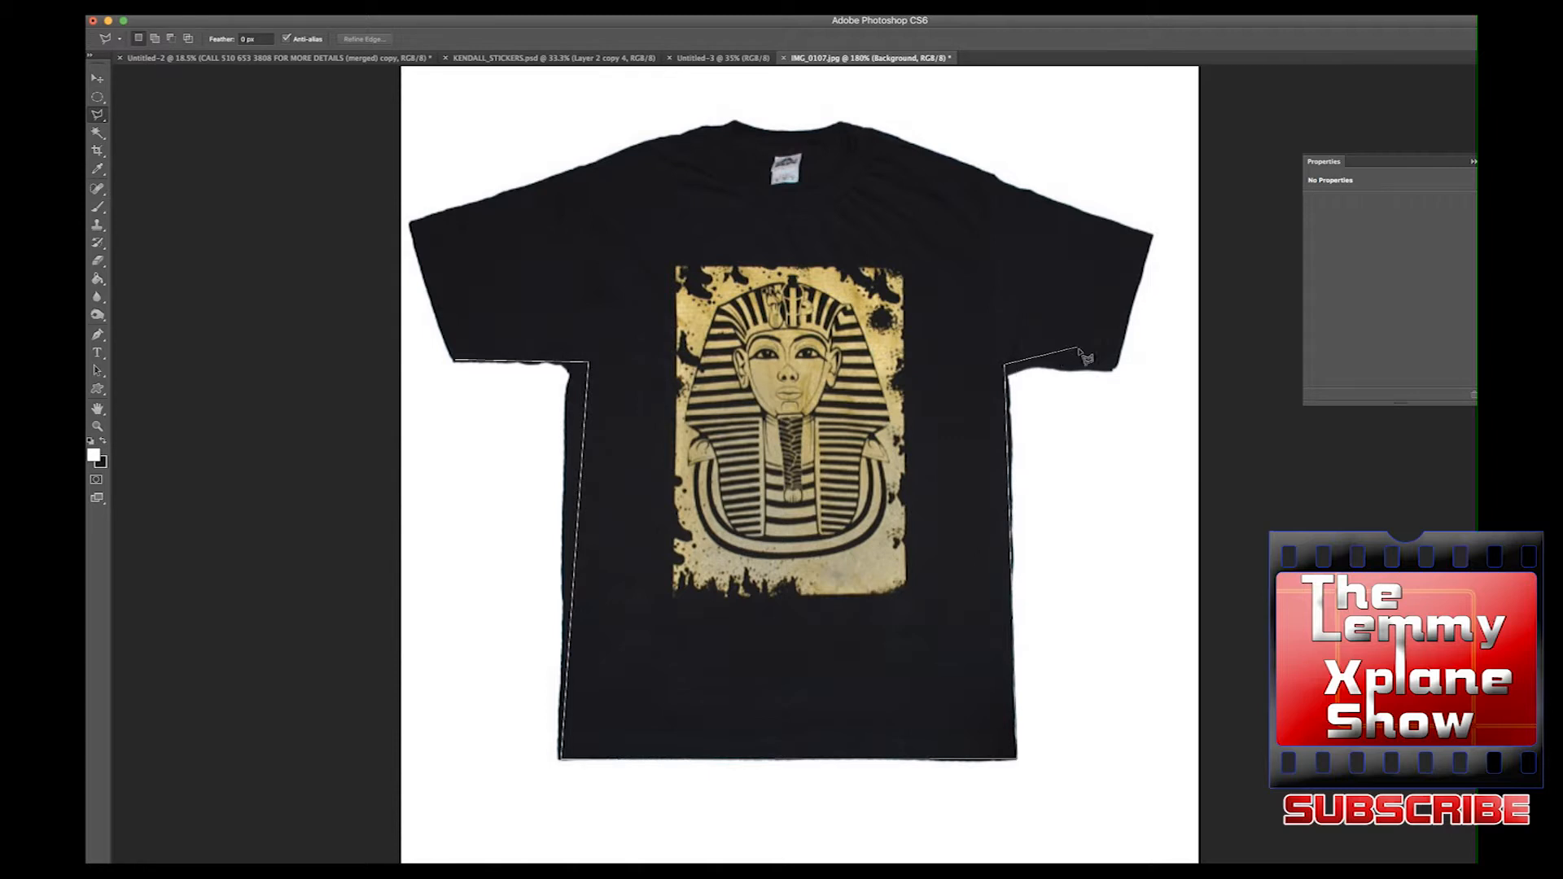
- Continue the lasso outline around the right sleeve, shoulder and collar, closing it diagonally down to the left sleeve's underside
{"action": "left_click", "coordinate": [1112, 371]}
{"action": "left_click", "coordinate": [1150, 235]}
{"action": "left_click", "coordinate": [996, 175]}
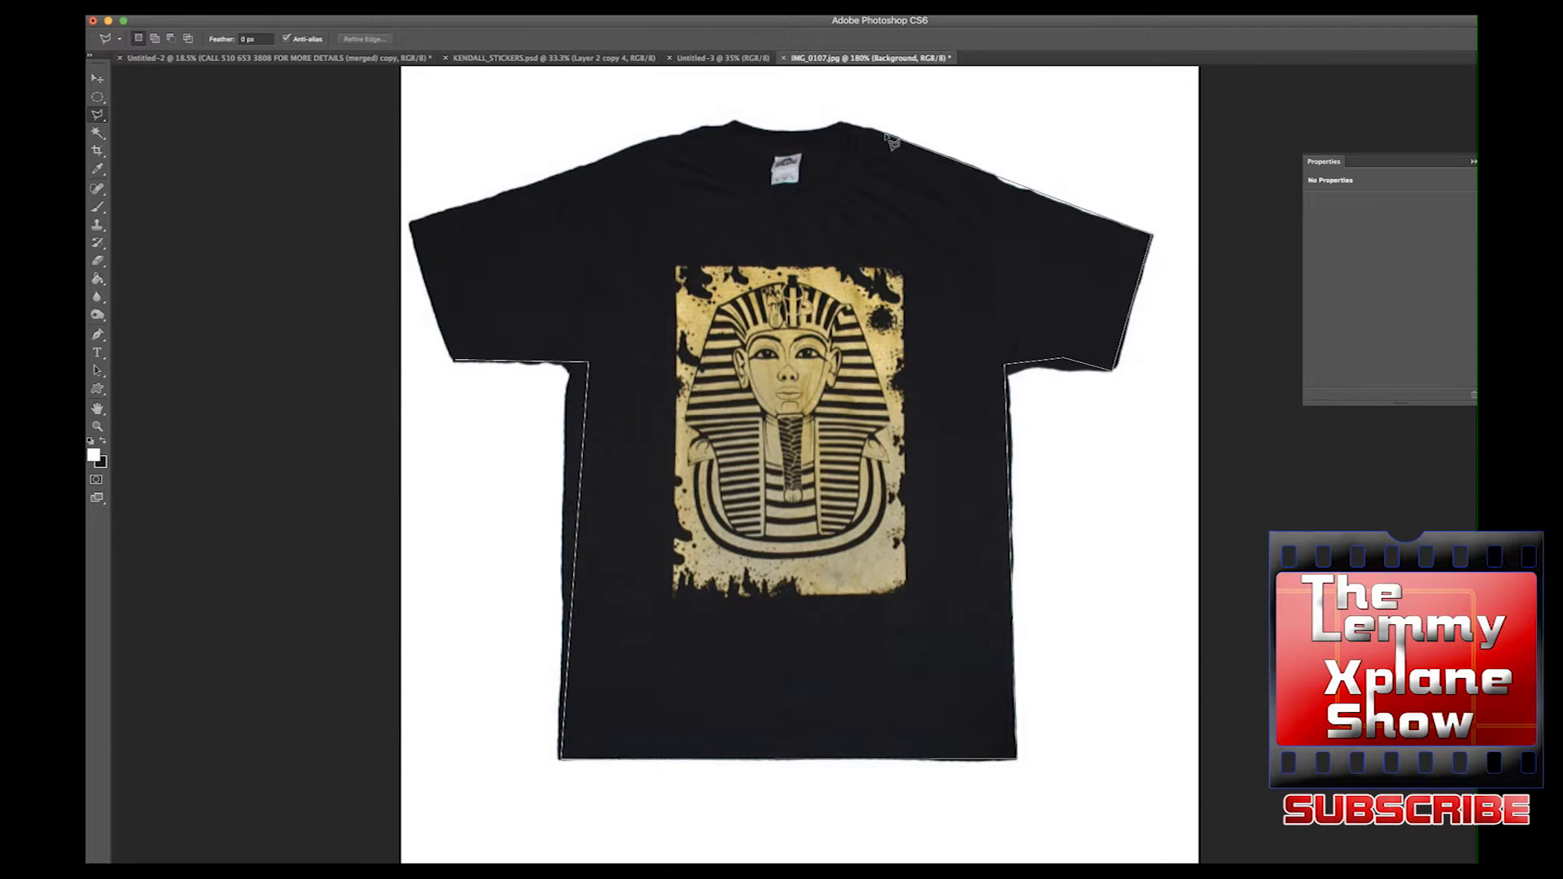
{"action": "left_click", "coordinate": [839, 124]}
{"action": "left_click", "coordinate": [746, 146]}
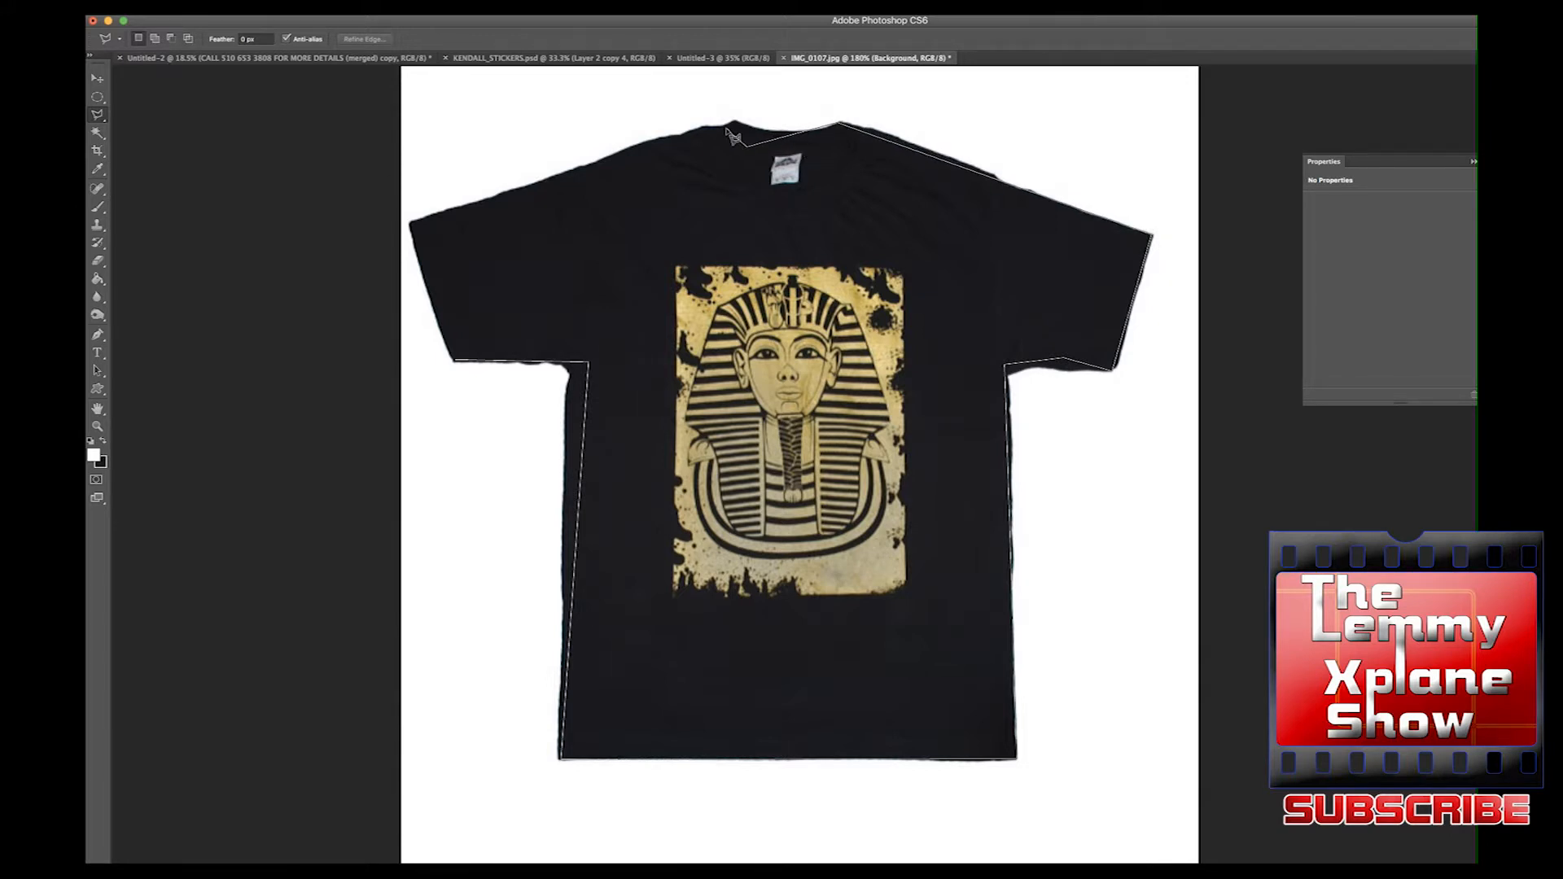
{"action": "left_click", "coordinate": [726, 129]}
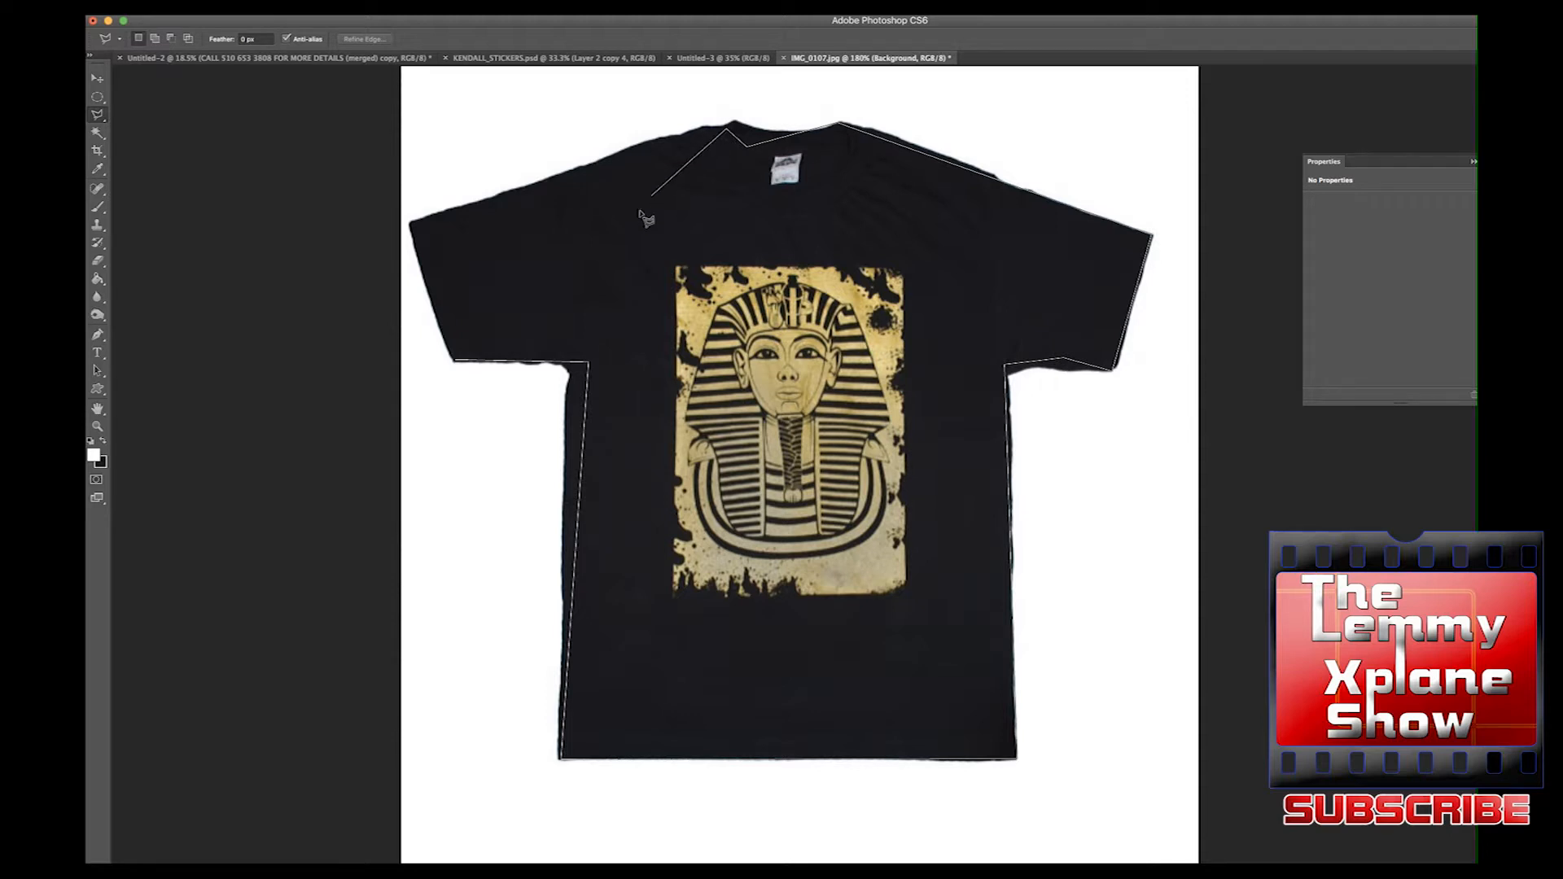
{"action": "left_click", "coordinate": [551, 350]}
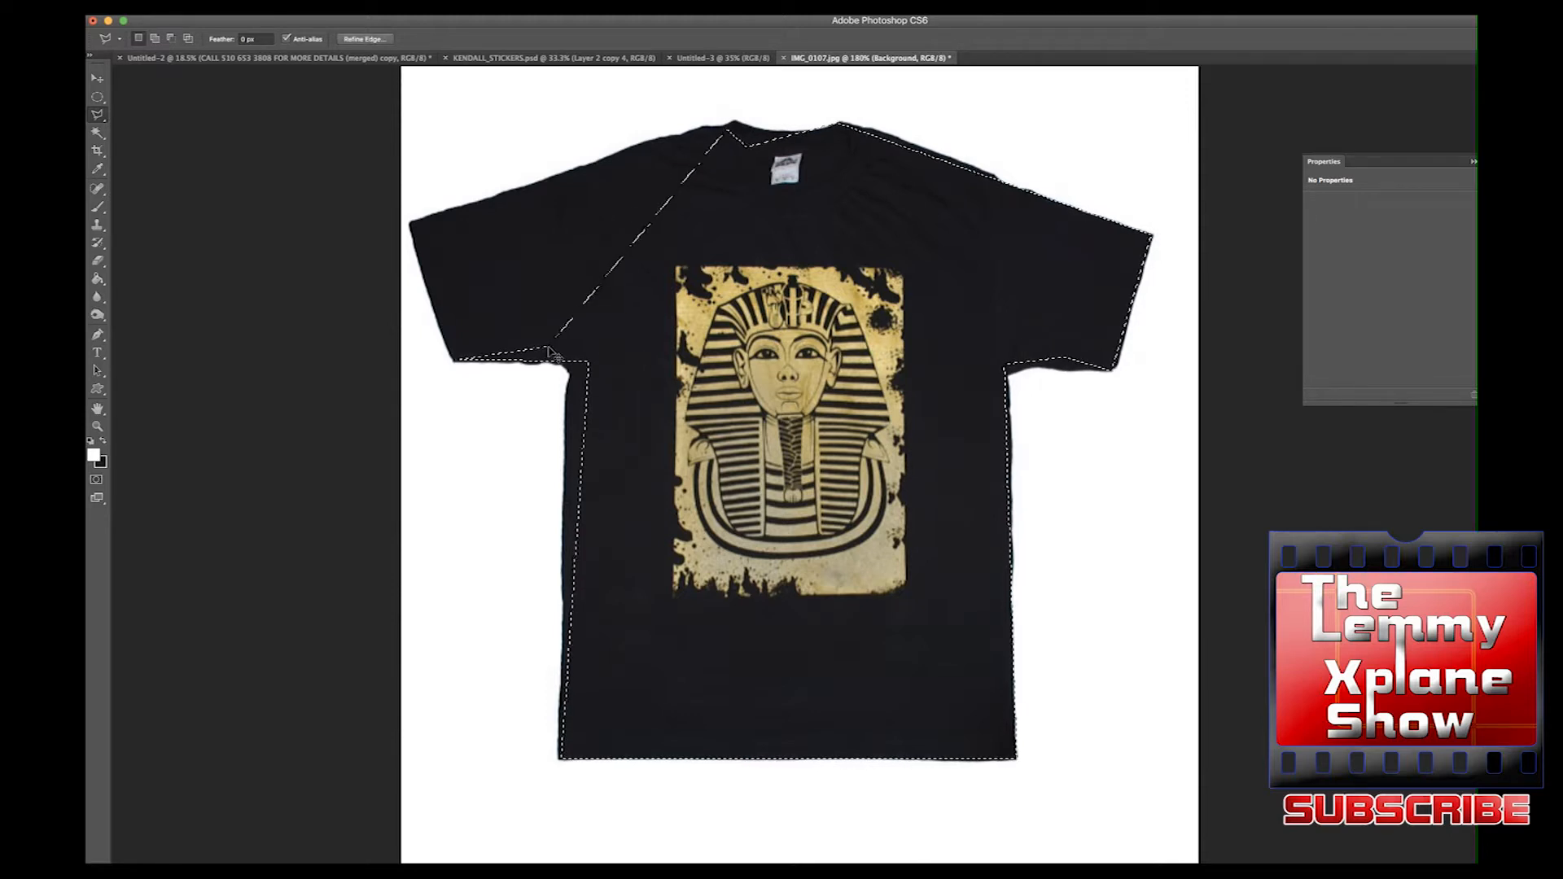
- Trace the whole T-shirt outline with the Magnetic Lasso tool, starting and closing at the left sleeve's lower corner
{"action": "left_click", "coordinate": [97, 116]}
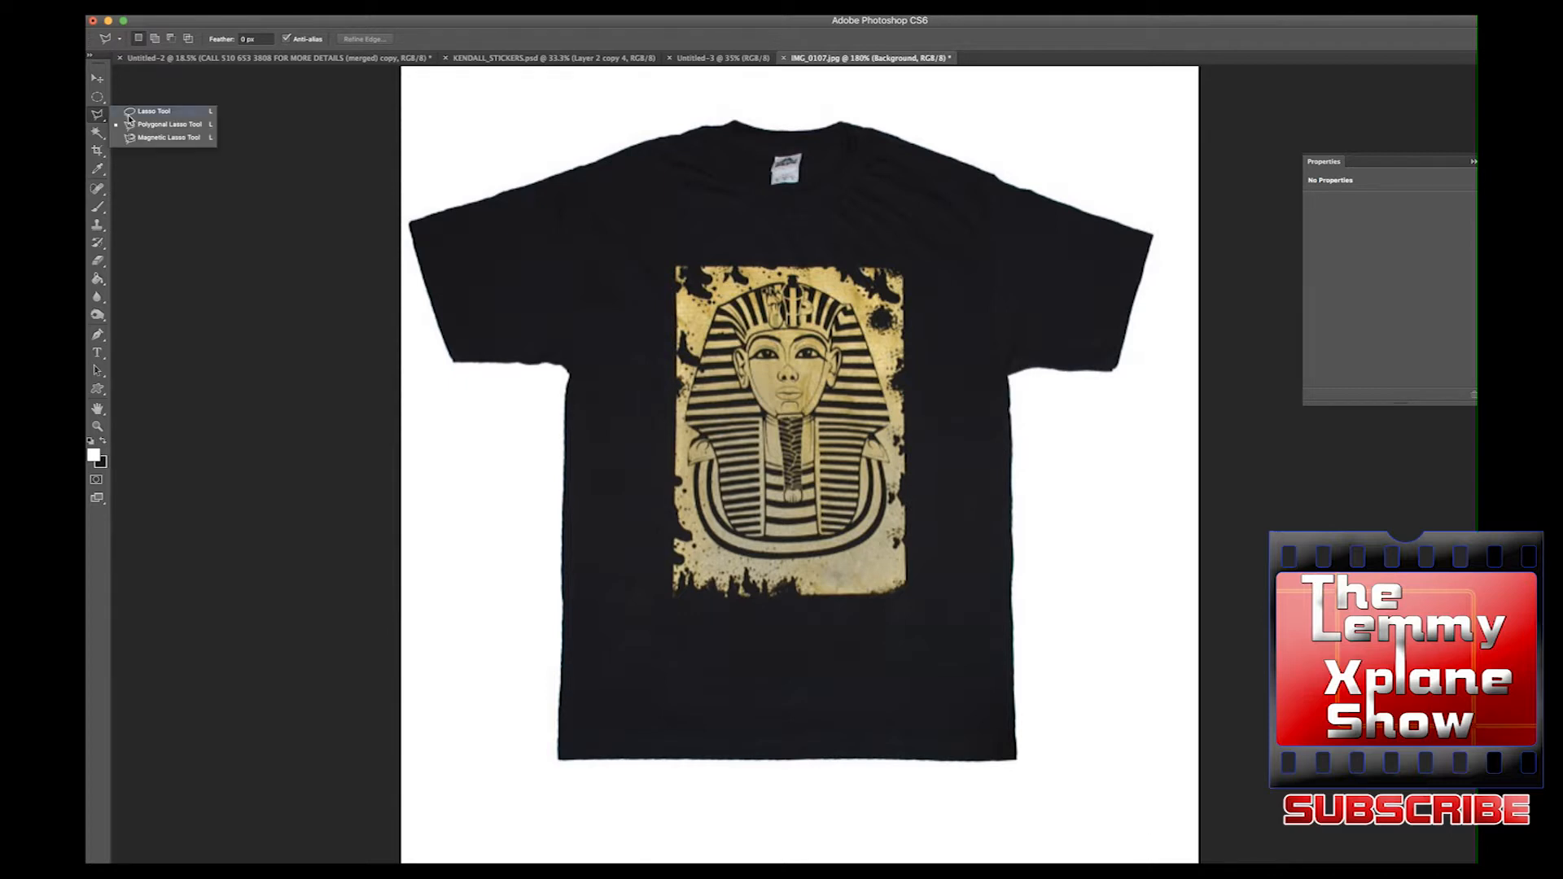
{"action": "left_click", "coordinate": [145, 138]}
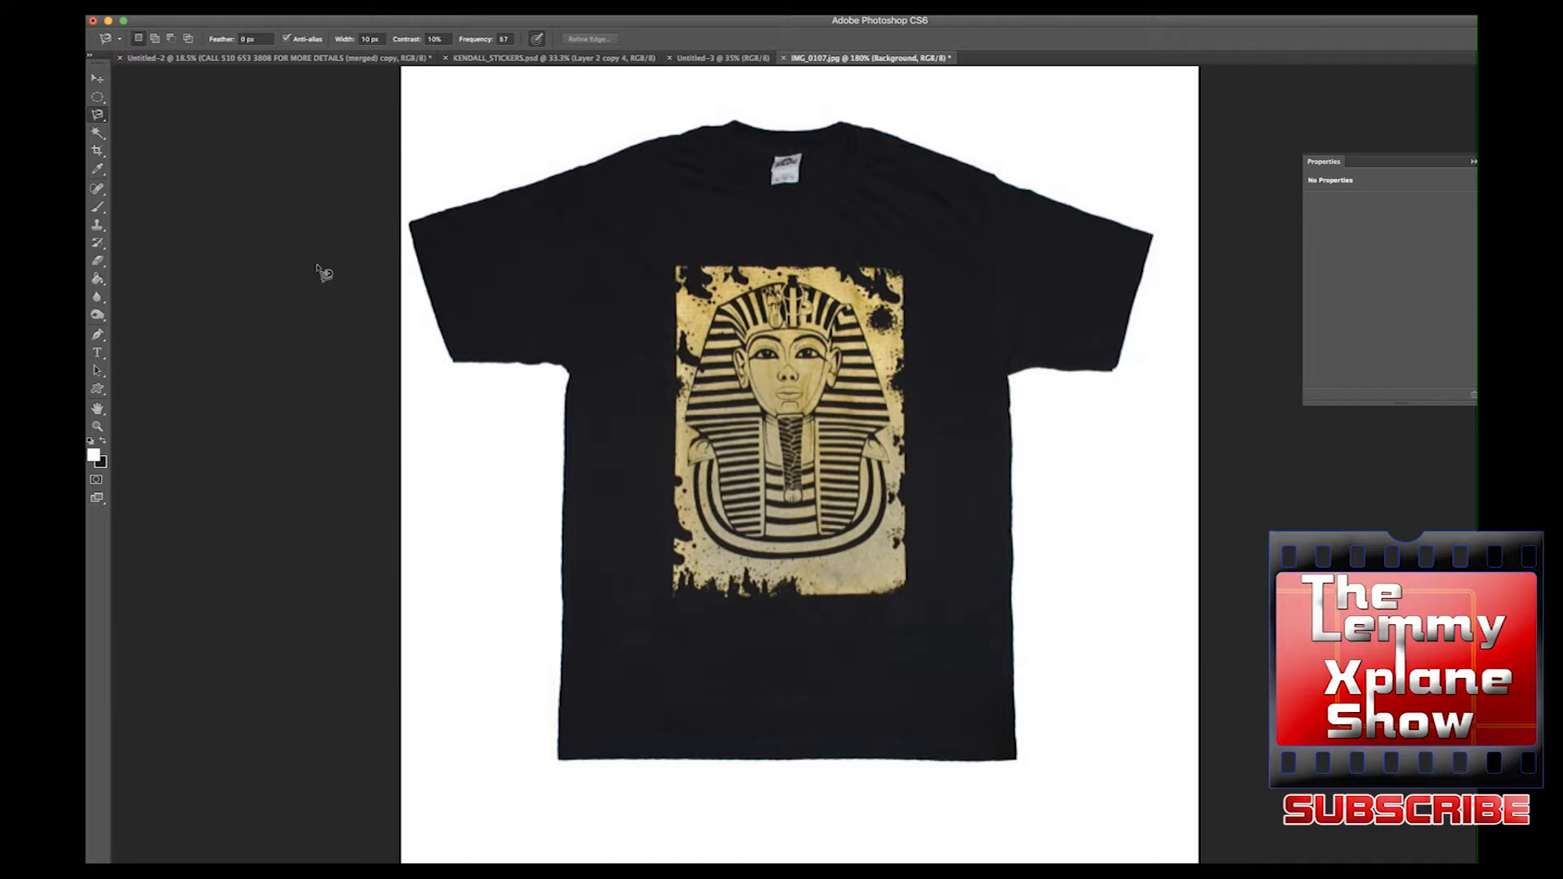
{"action": "left_click", "coordinate": [453, 363]}
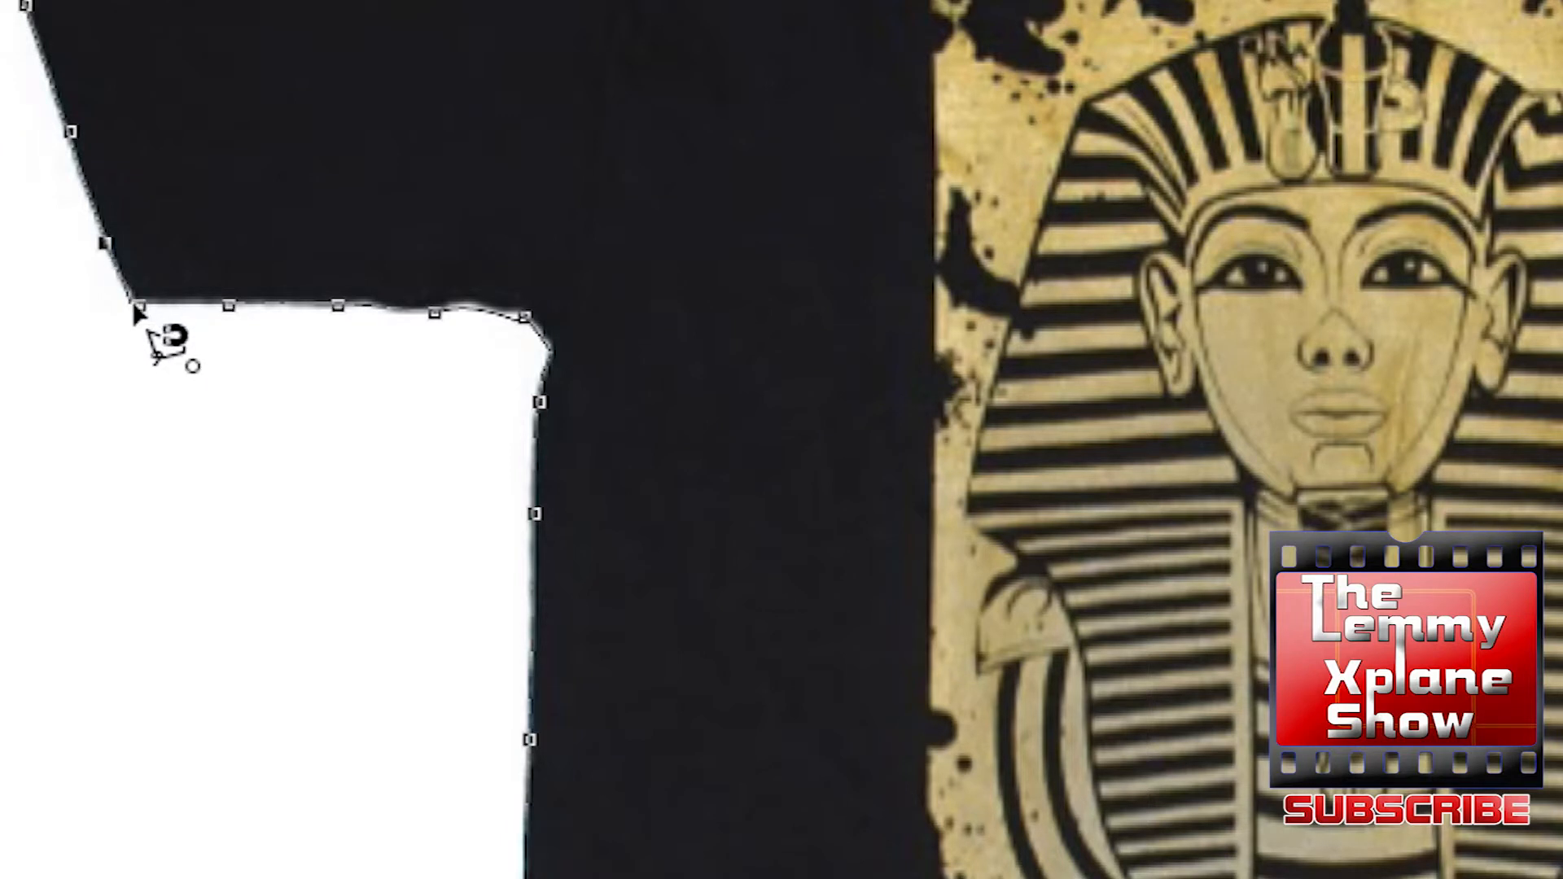
{"action": "left_click", "coordinate": [135, 310]}
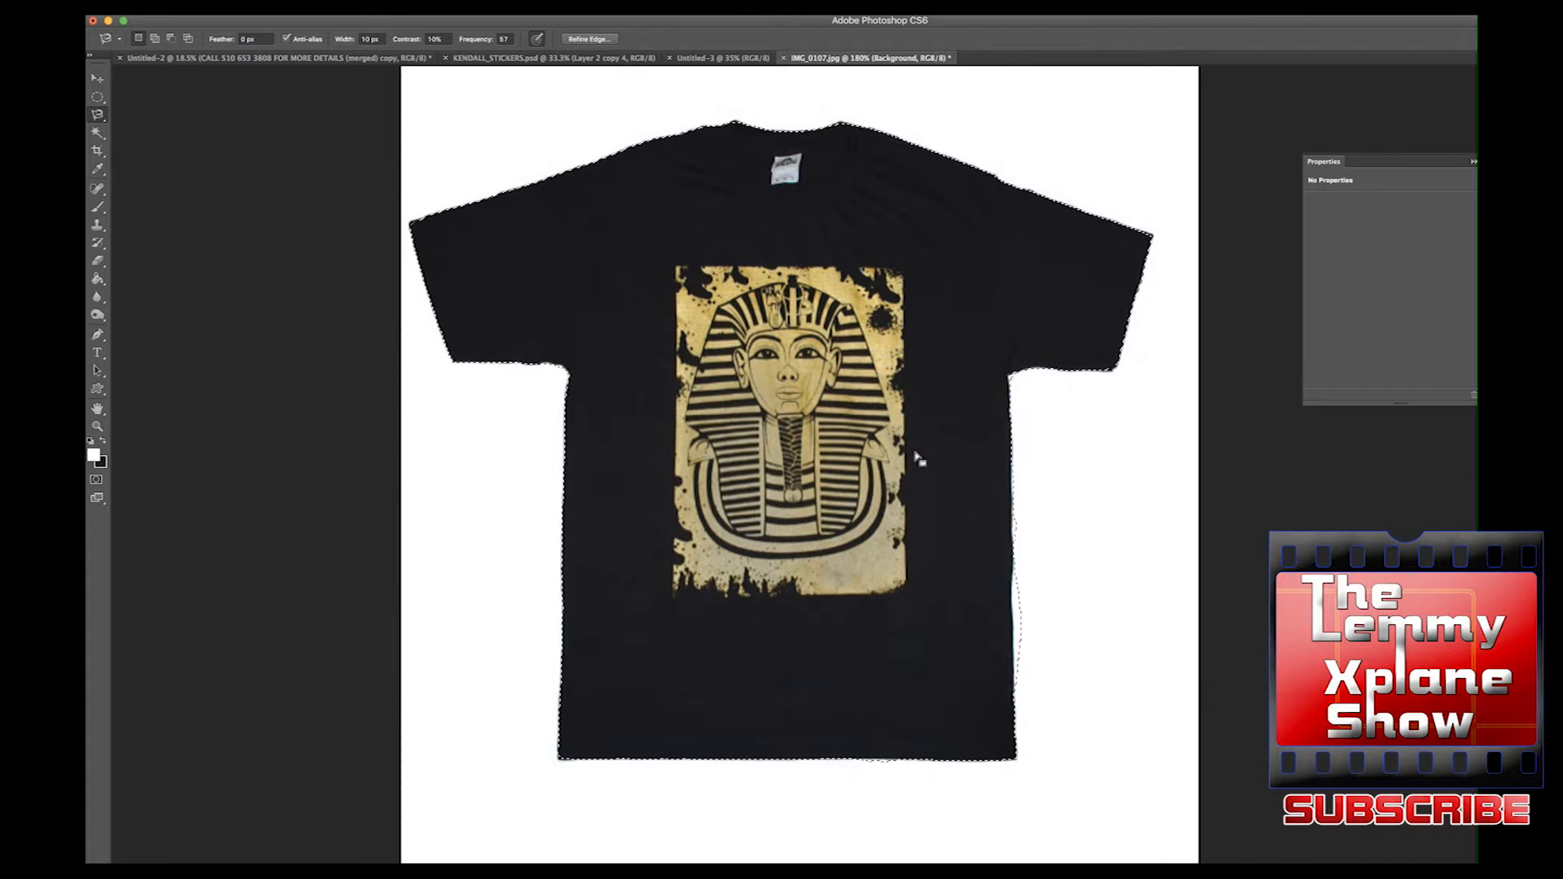
- Open Refine Edge with Decontaminate Colors enabled and brush along the shirt's right side and bottom hem to clean the edge
{"action": "key", "text": "alt"}
{"action": "left_click", "coordinate": [589, 38]}
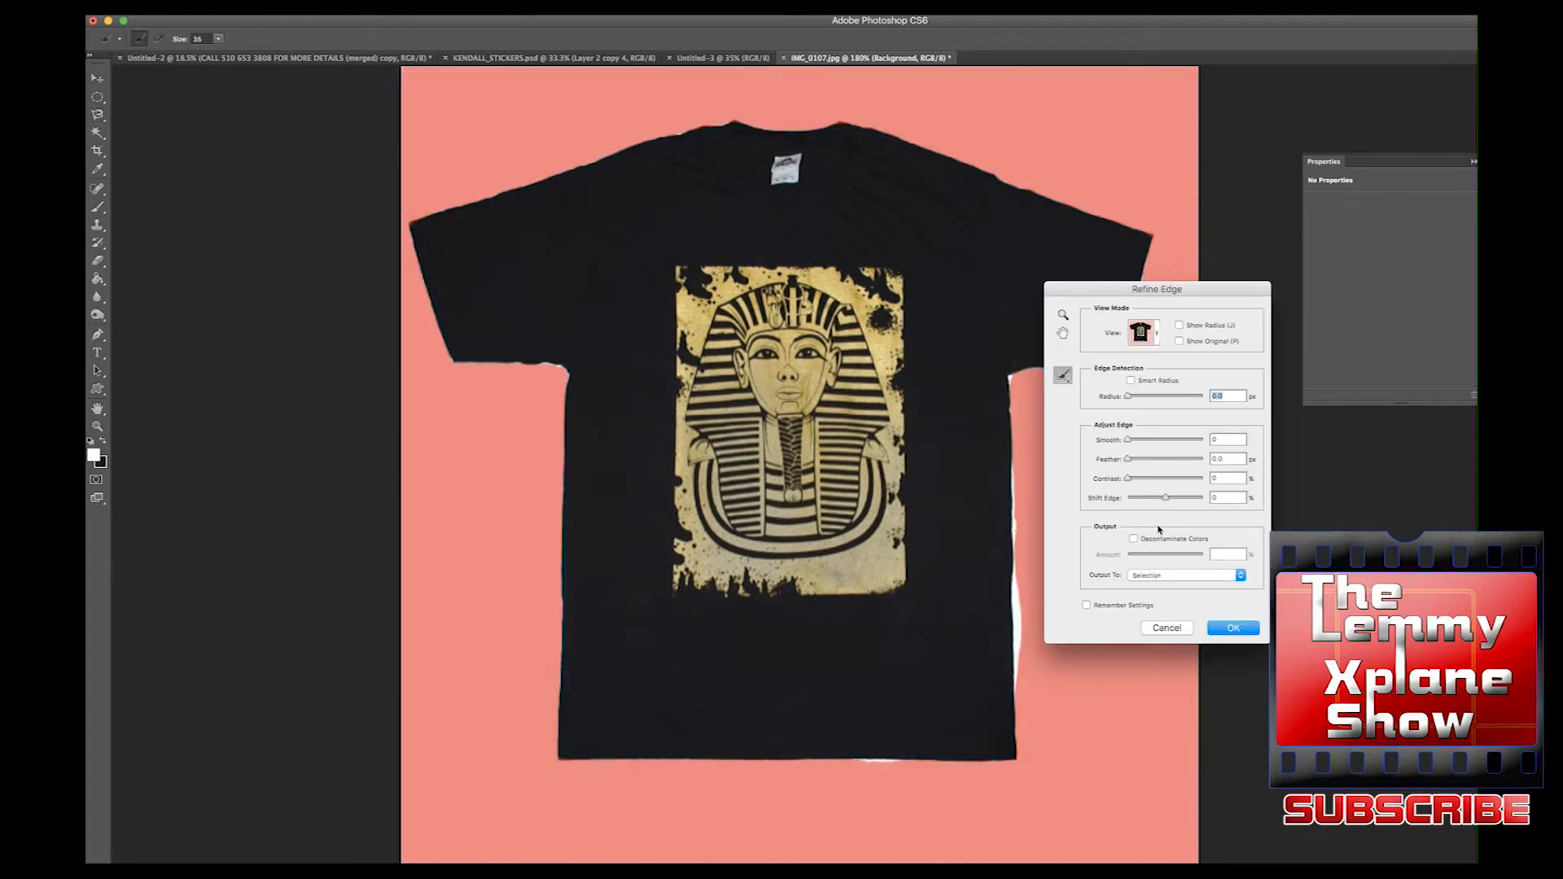
{"action": "left_click", "coordinate": [1133, 539]}
{"action": "left_click", "coordinate": [1012, 374]}
{"action": "left_click_drag", "start_coordinate": [1012, 375], "coordinate": [1009, 389]}
{"action": "left_click_drag", "start_coordinate": [1011, 452], "coordinate": [1006, 681]}
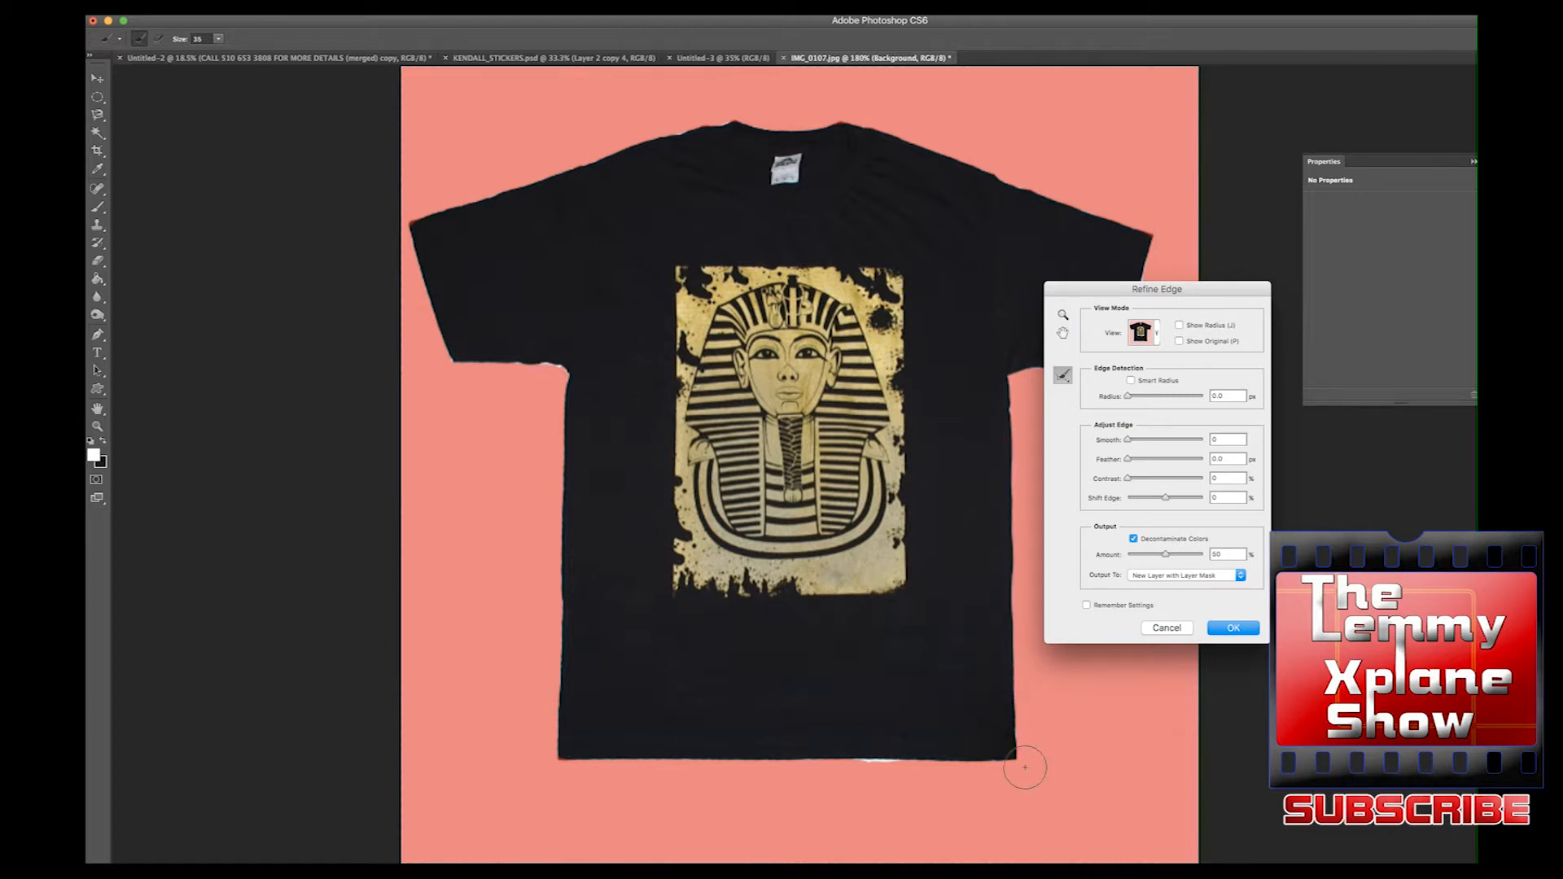
{"action": "left_click_drag", "start_coordinate": [1022, 763], "coordinate": [847, 765]}
- Refine the edges under the left sleeve and along the left shoulder, and output the result to a new layer with layer mask
{"action": "left_click_drag", "start_coordinate": [433, 350], "coordinate": [560, 377]}
{"action": "left_click_drag", "start_coordinate": [655, 129], "coordinate": [752, 124]}
{"action": "left_click", "coordinate": [1134, 540]}
{"action": "left_click", "coordinate": [1135, 541]}
{"action": "left_click", "coordinate": [1228, 630]}
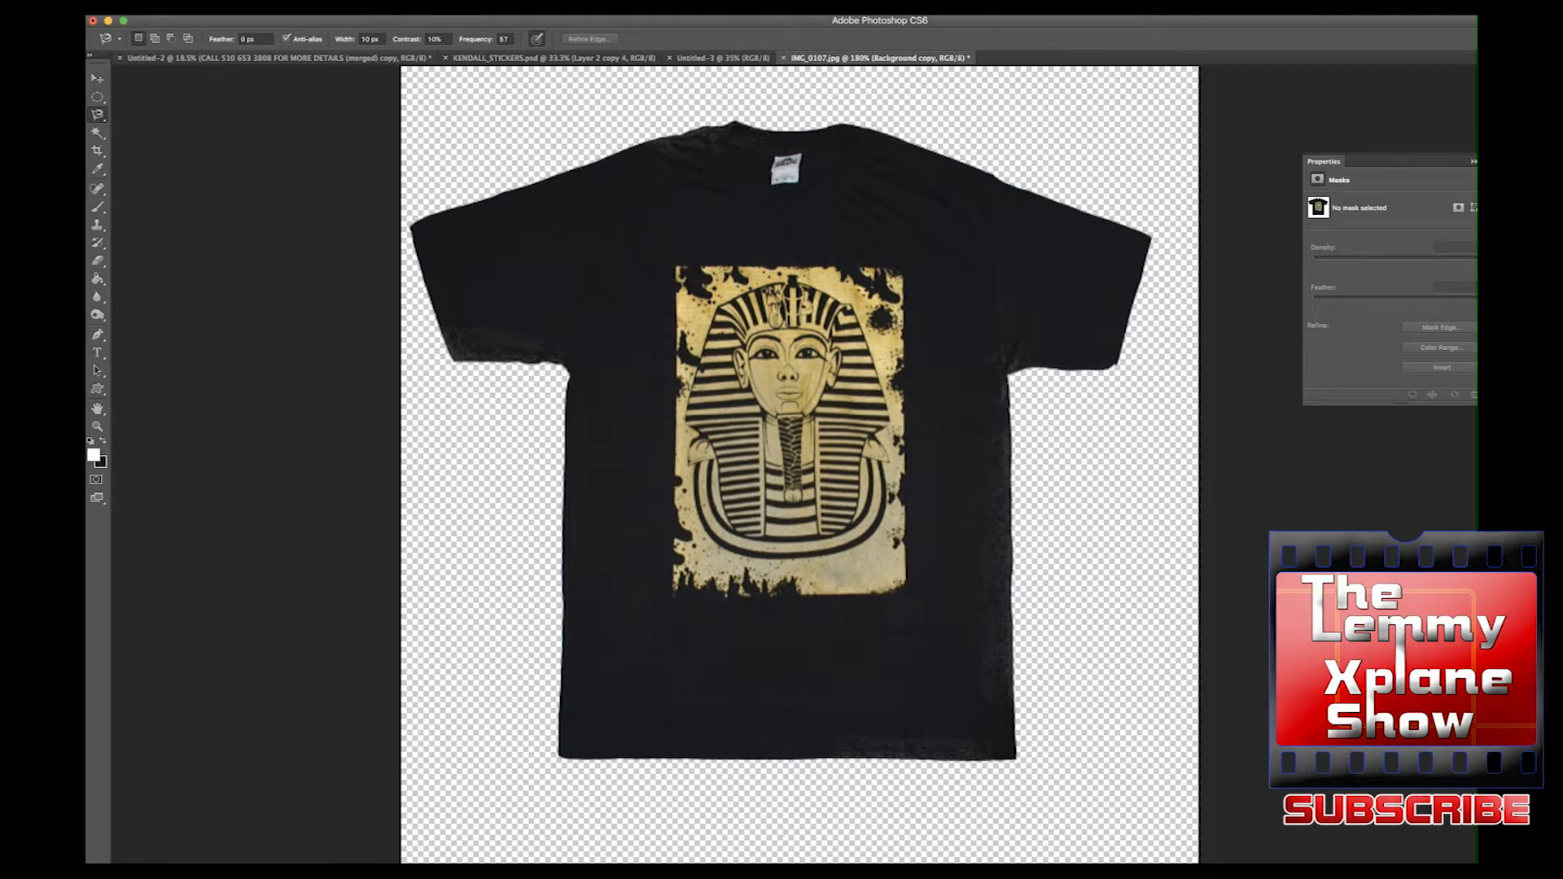
- Bring the layer list into view, add a blank layer and place it directly beneath the masked shirt copy
{"action": "left_click_drag", "start_coordinate": [1504, 21], "coordinate": [1312, 39]}
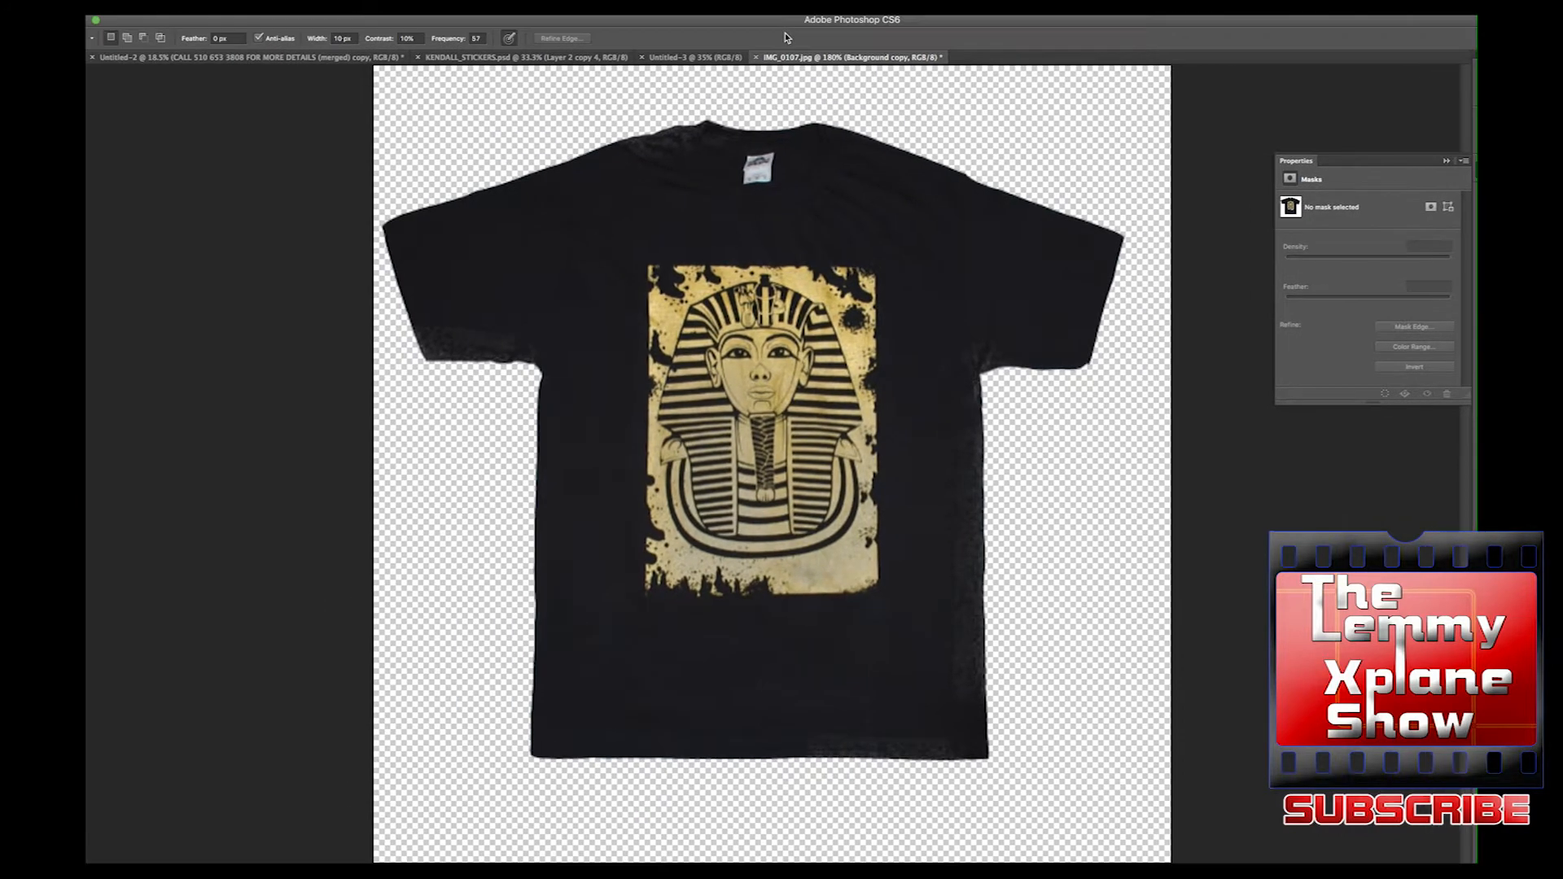
{"action": "mouse_move", "coordinate": [1476, 224]}
{"action": "left_mouse_down"}
{"action": "mouse_move", "coordinate": [1424, 224]}
{"action": "mouse_move", "coordinate": [1484, 224]}
{"action": "left_mouse_up"}
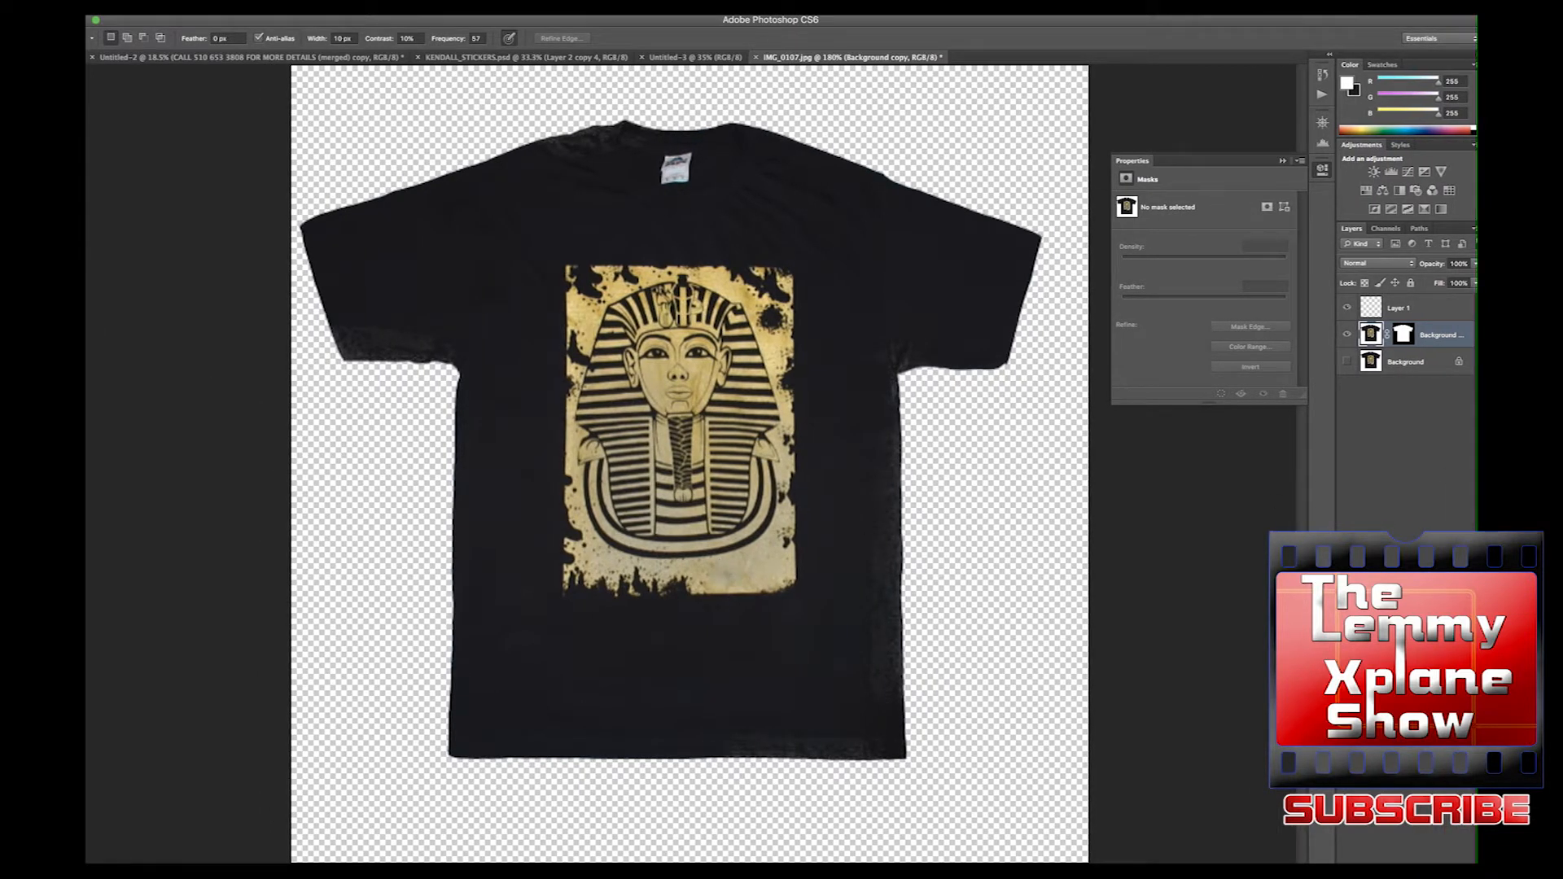
{"action": "key", "text": "b"}
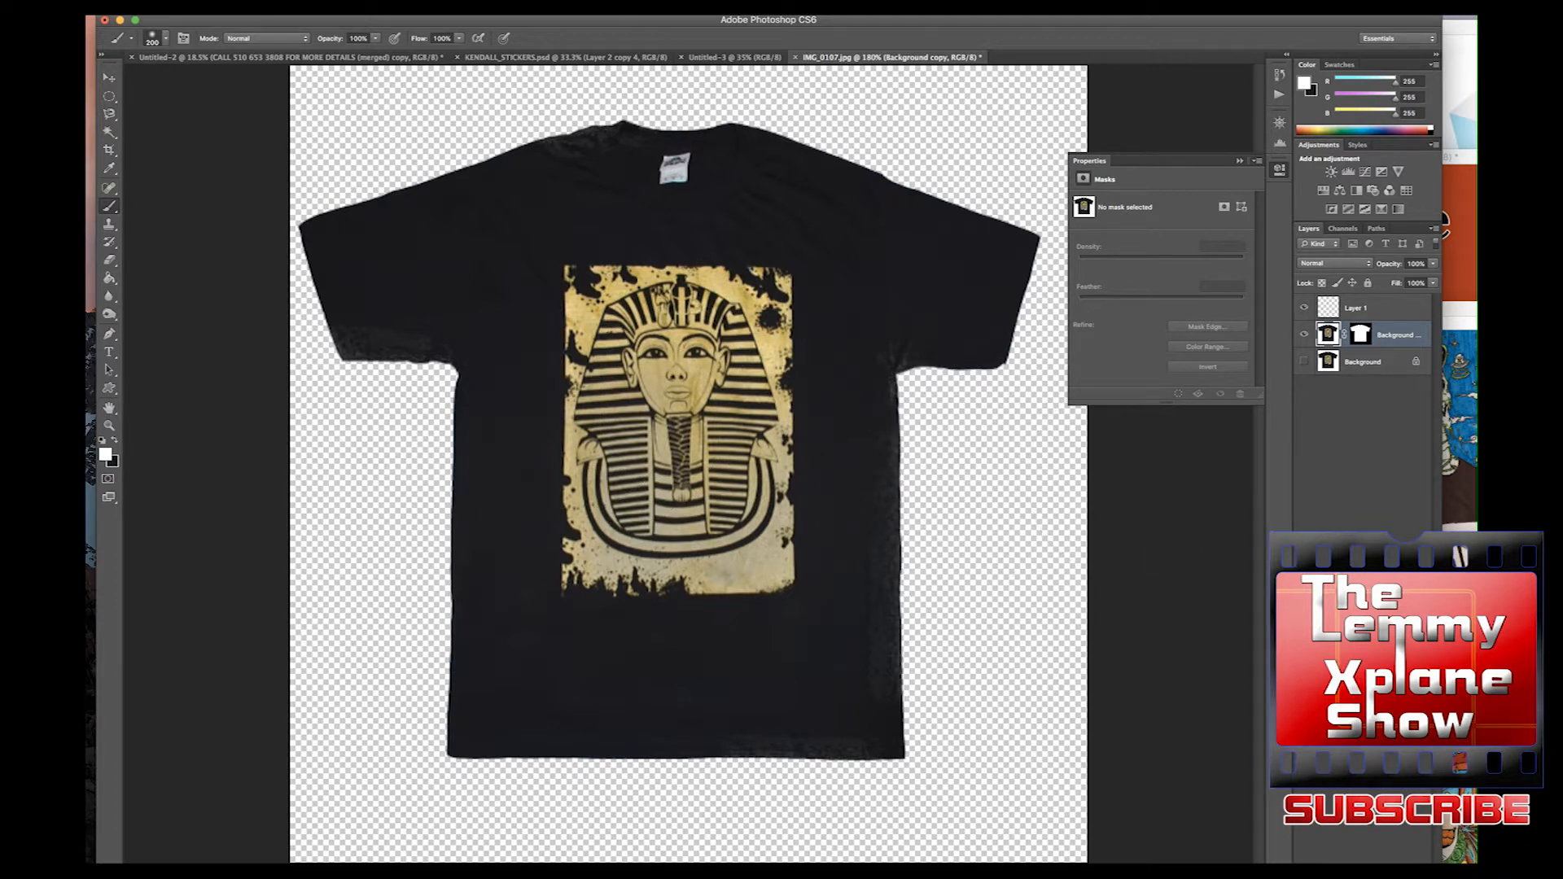
{"action": "key", "text": "alt+shift+super+n"}
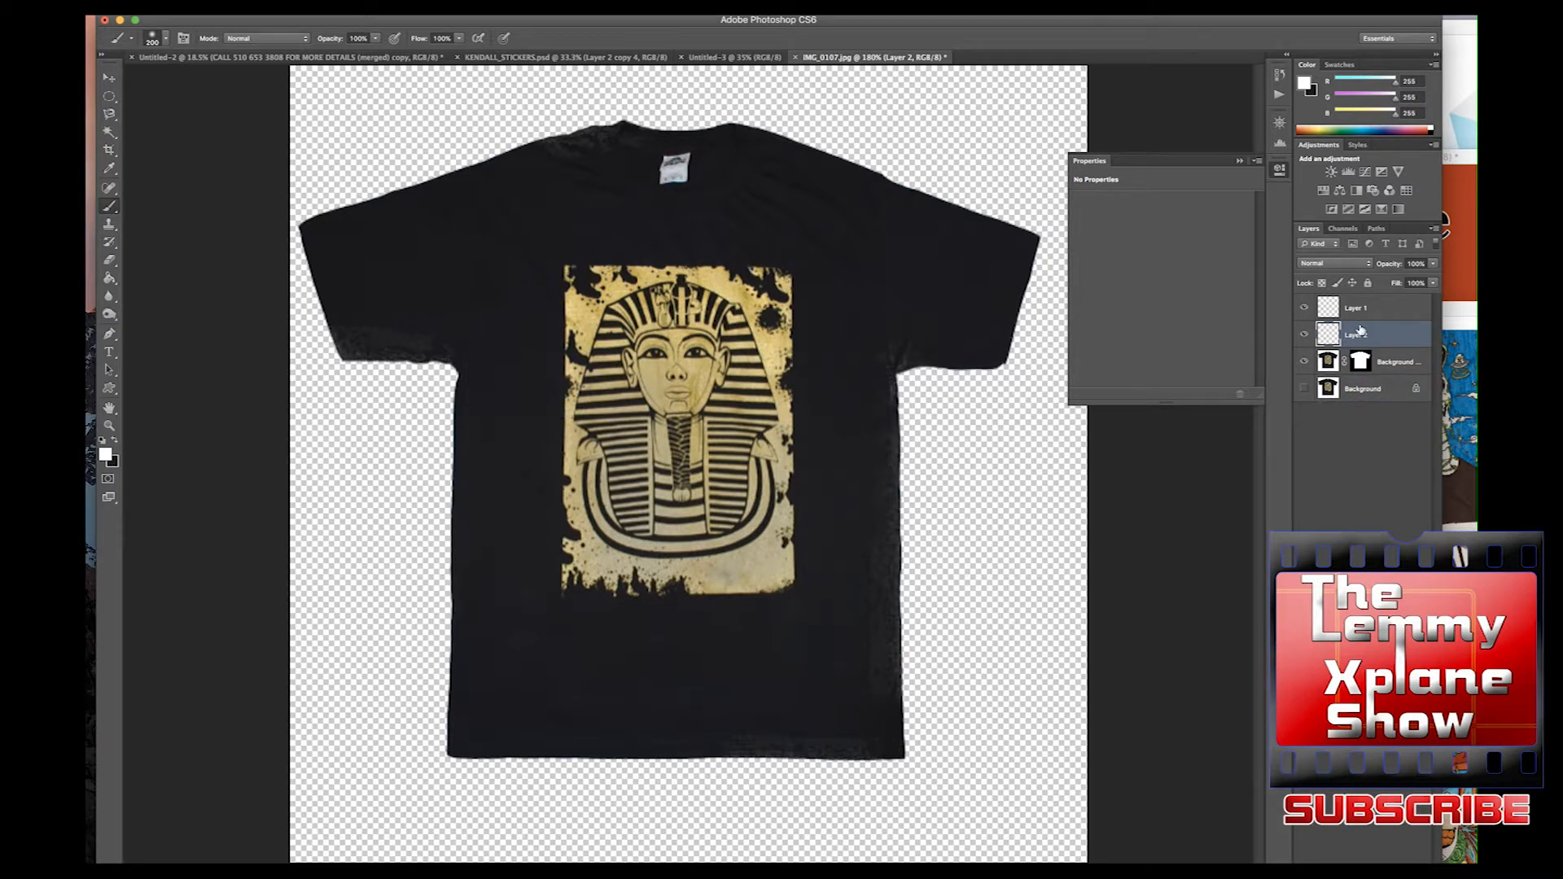
{"action": "left_click_drag", "start_coordinate": [1360, 330], "coordinate": [1357, 374]}
- Fill the blank layer beneath the masked shirt with the tan colour sampled from the pharaoh print, using the Paint Bucket tool
{"action": "left_click", "coordinate": [109, 277]}
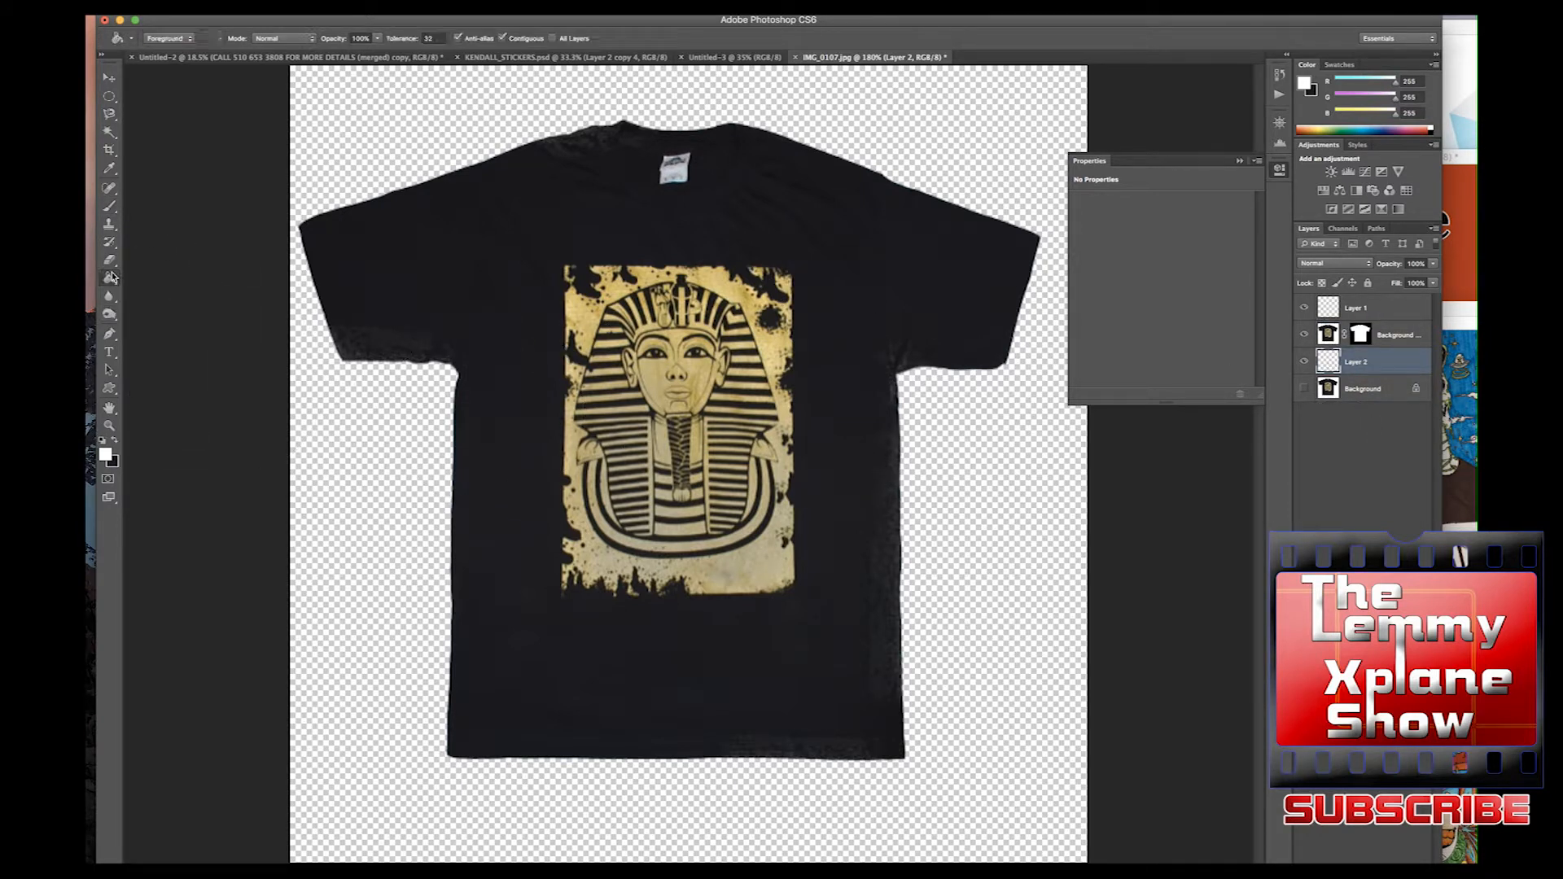
{"action": "left_click", "coordinate": [660, 380], "text": "alt"}
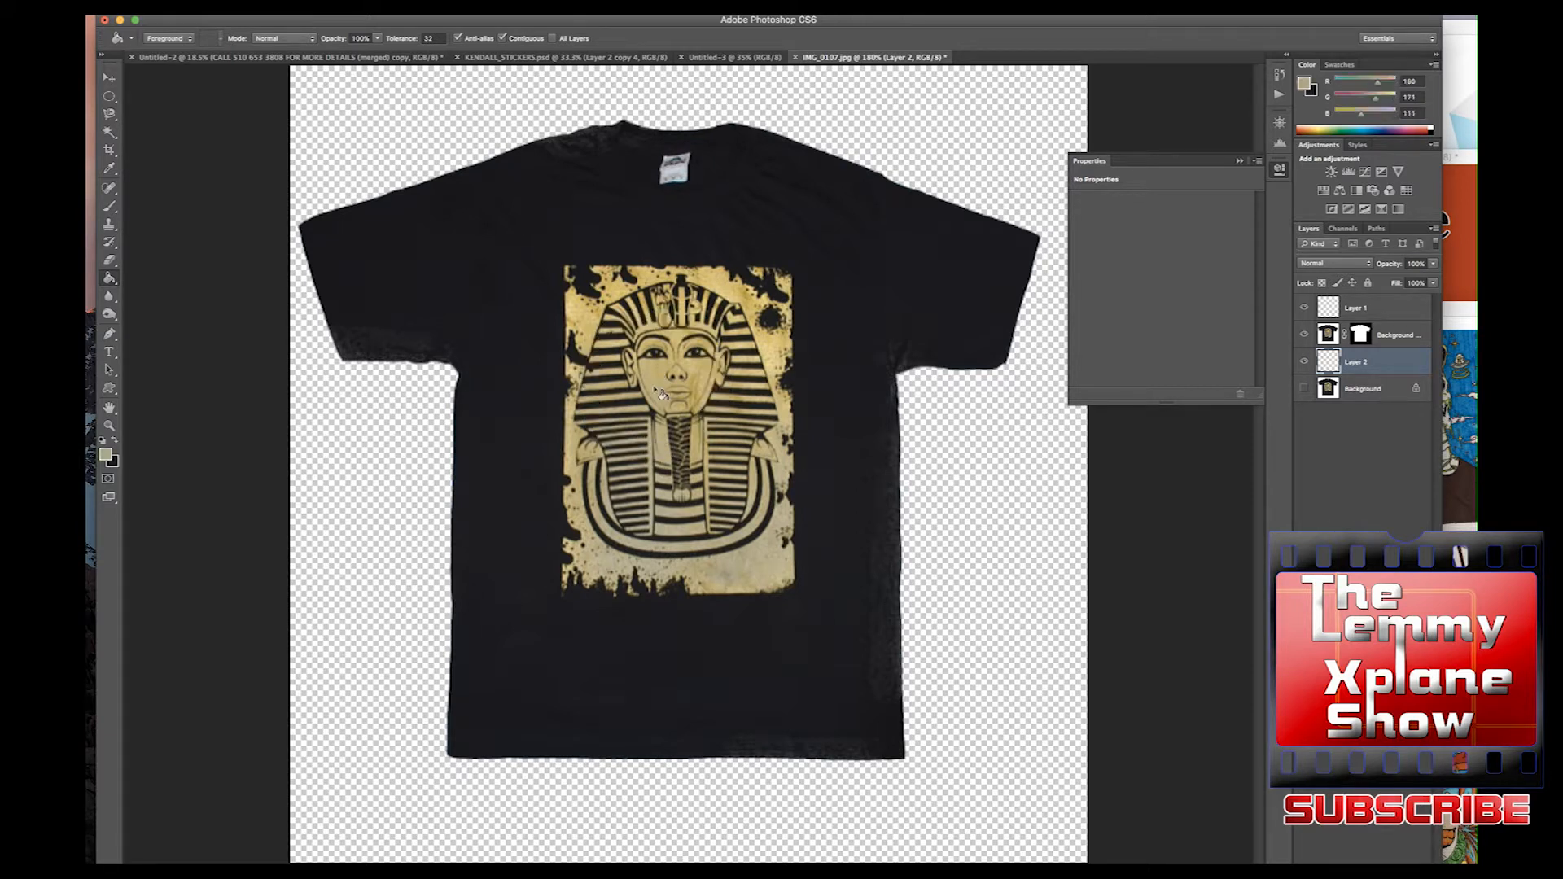
{"action": "left_click", "coordinate": [975, 530]}
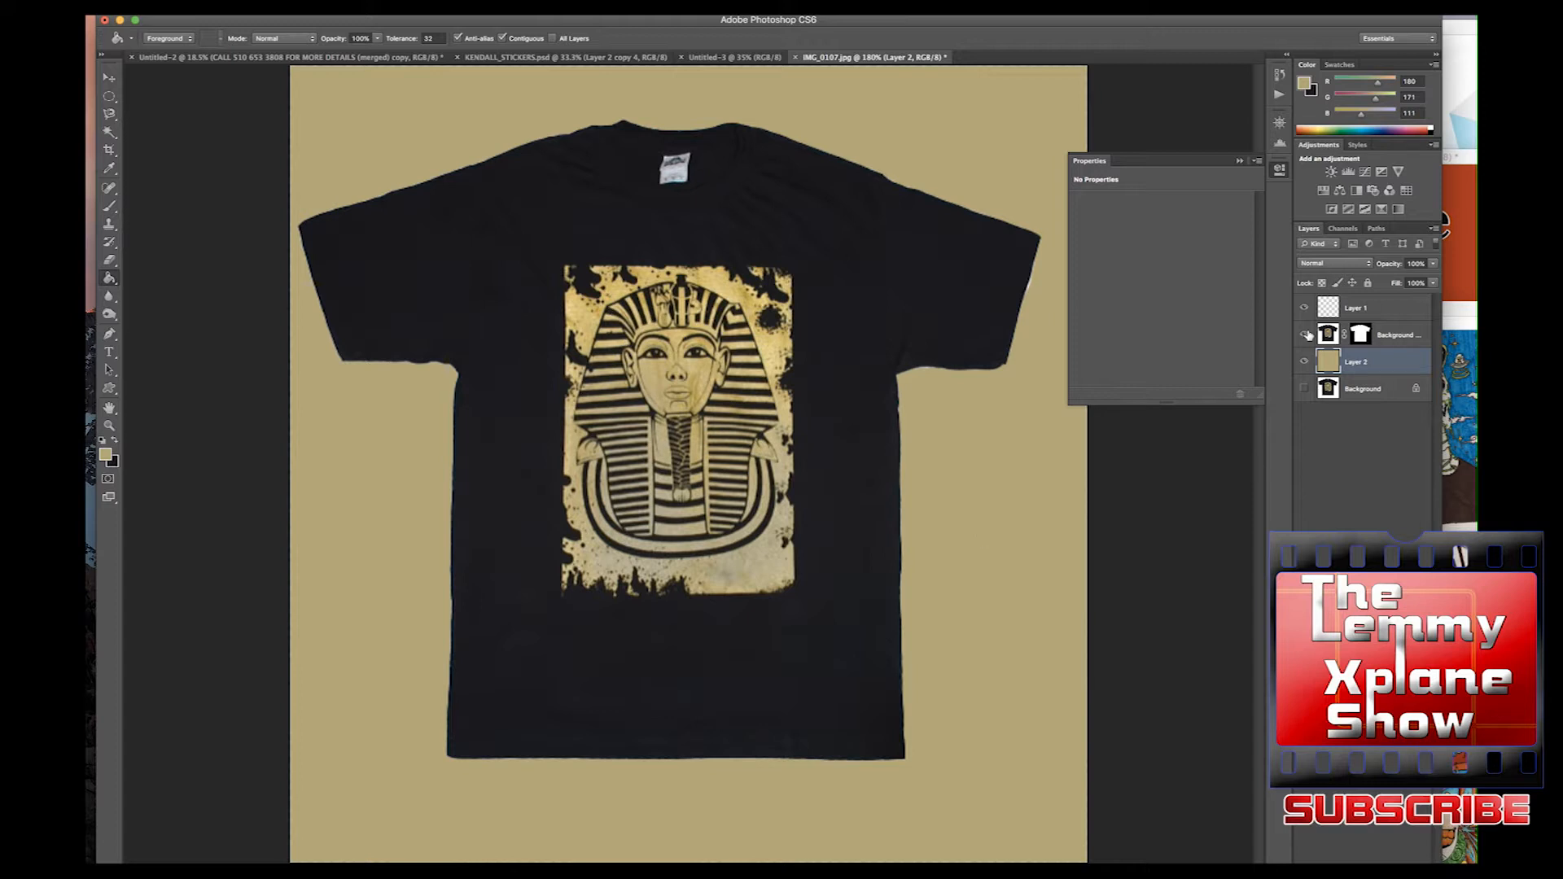
- Disable the shirt copy's layer mask to compare it with the unmasked image, and enable it again
{"action": "right_click", "coordinate": [1361, 338]}
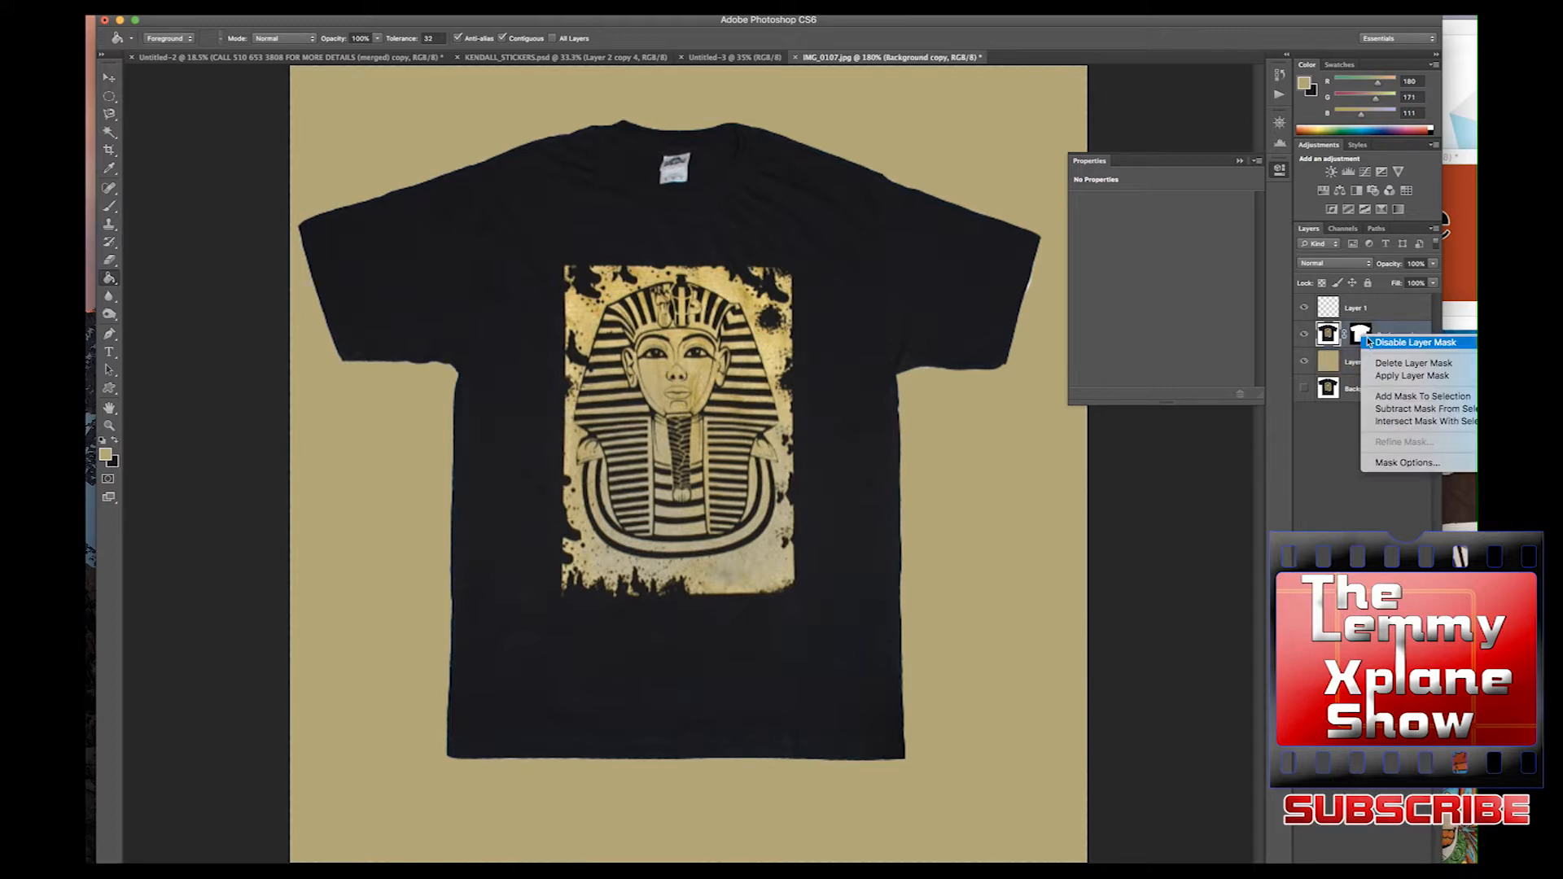
{"action": "left_click", "coordinate": [1387, 342]}
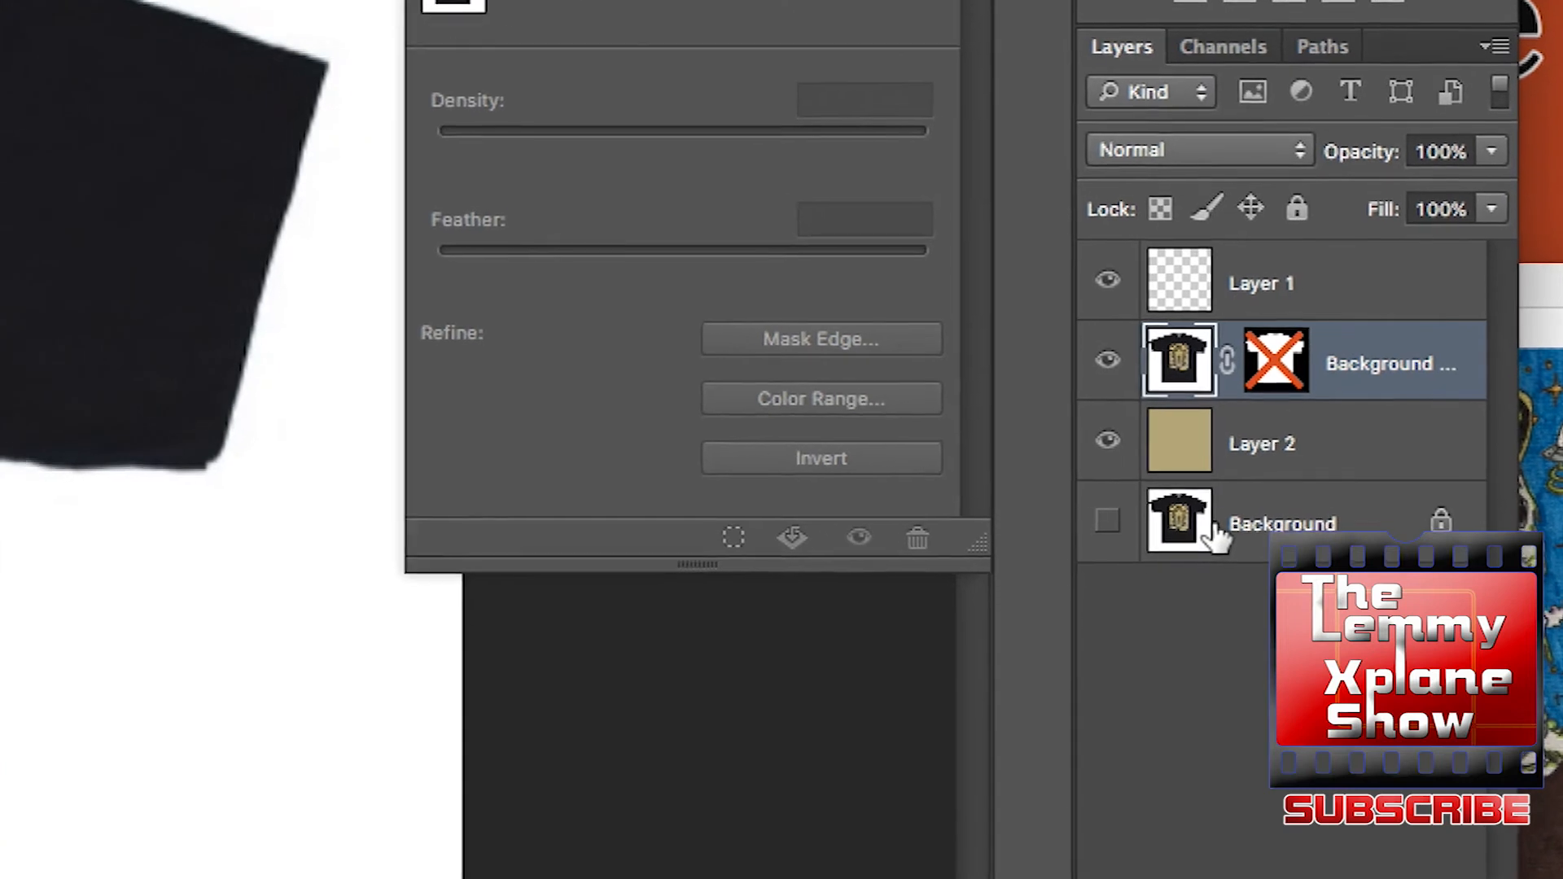
{"action": "right_click", "coordinate": [1244, 370]}
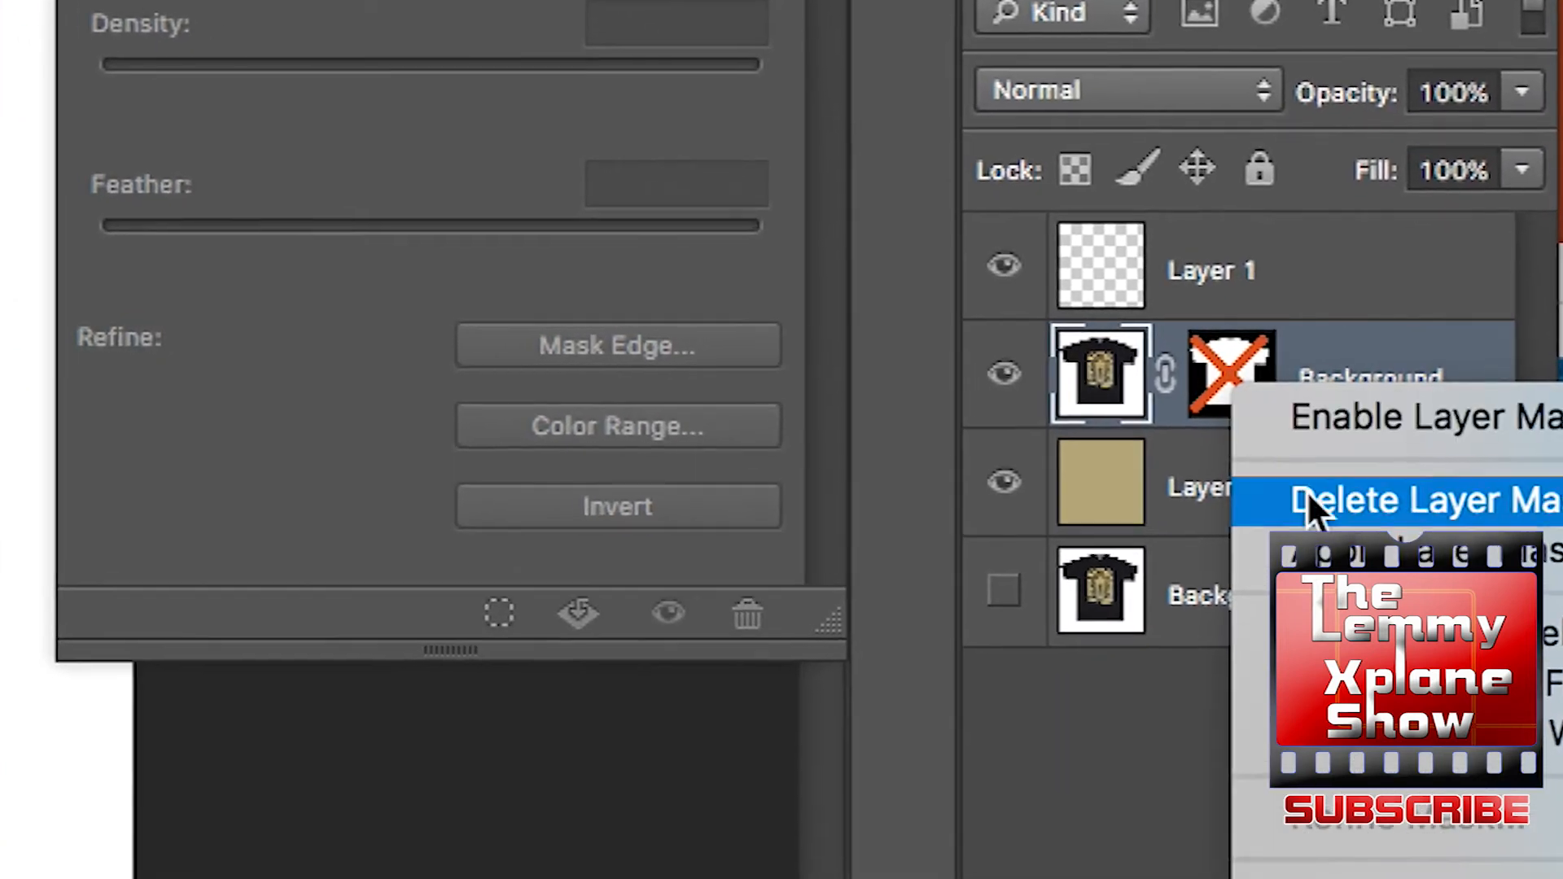
{"action": "left_click", "coordinate": [1323, 436]}
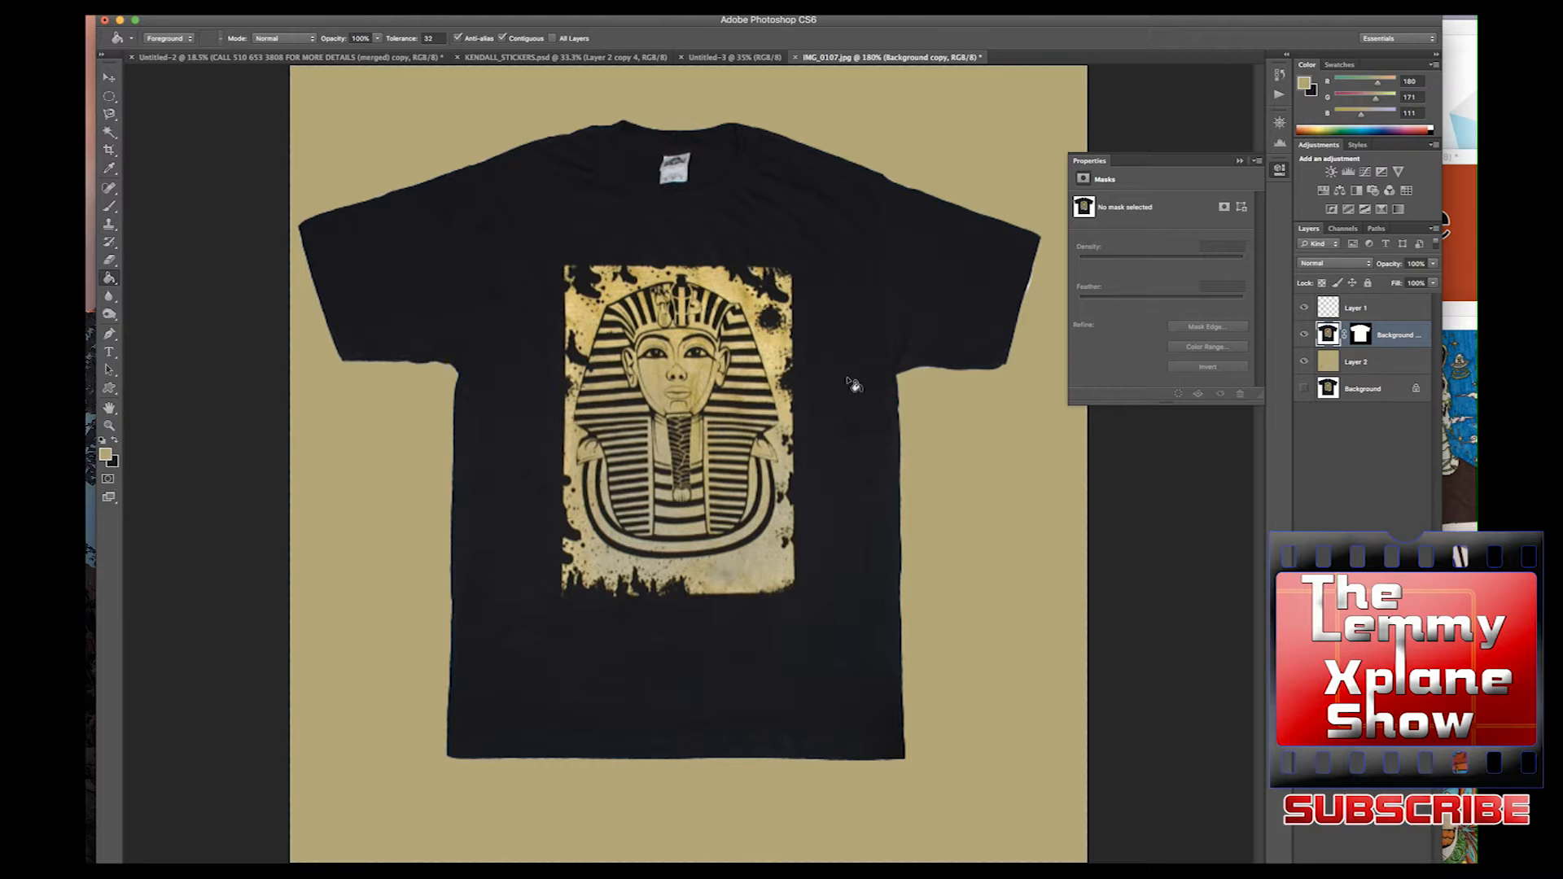
- Choose the Brush tool and pick a splatter tip from the brush presets
{"action": "left_click", "coordinate": [110, 208]}
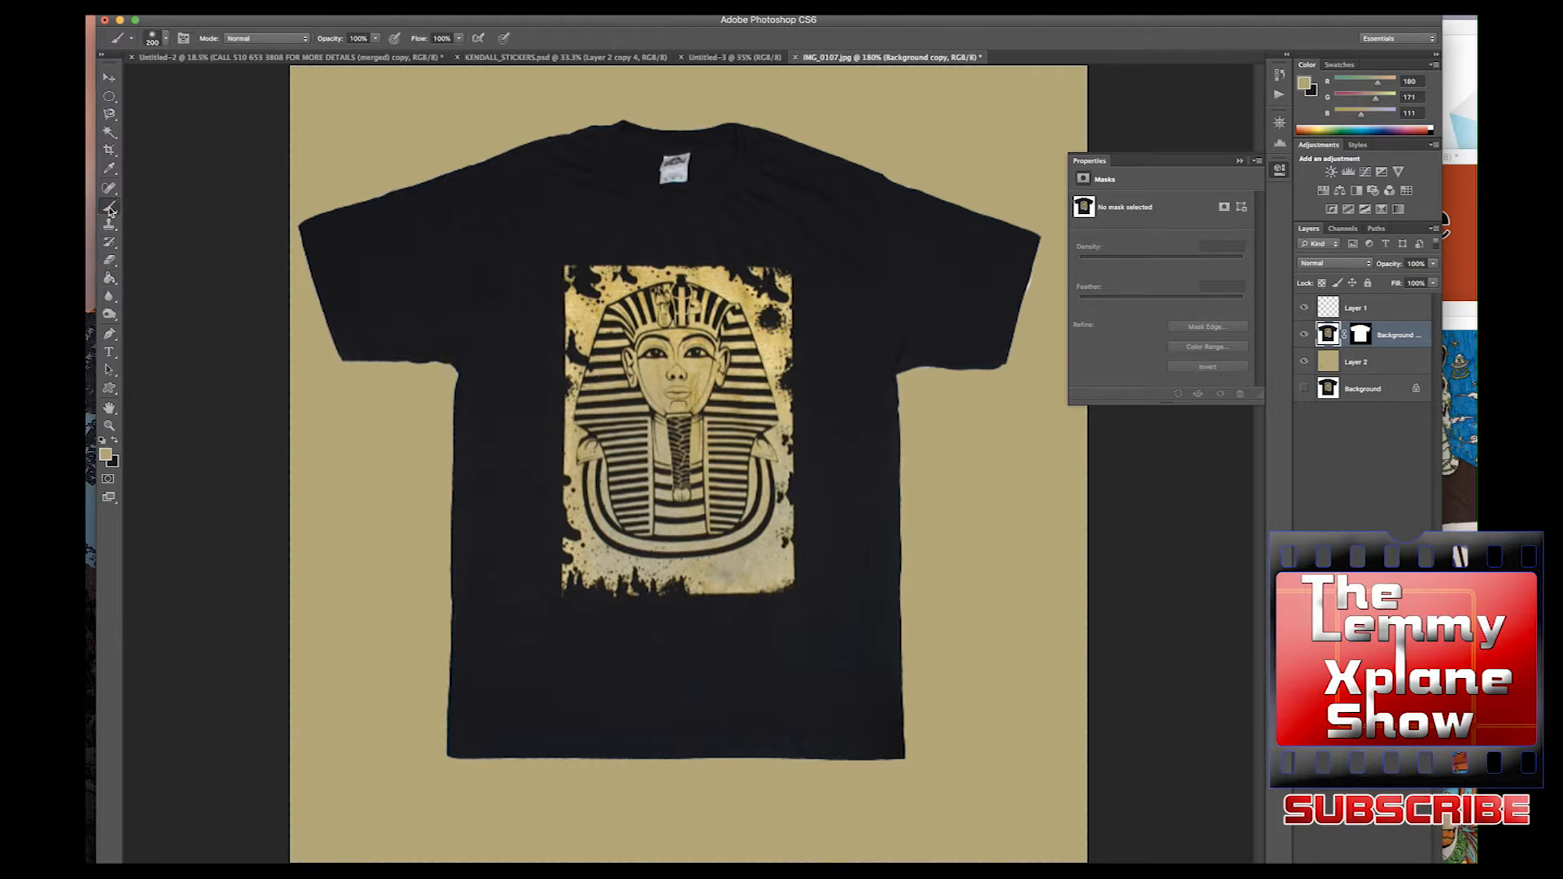
{"action": "right_click", "coordinate": [111, 208]}
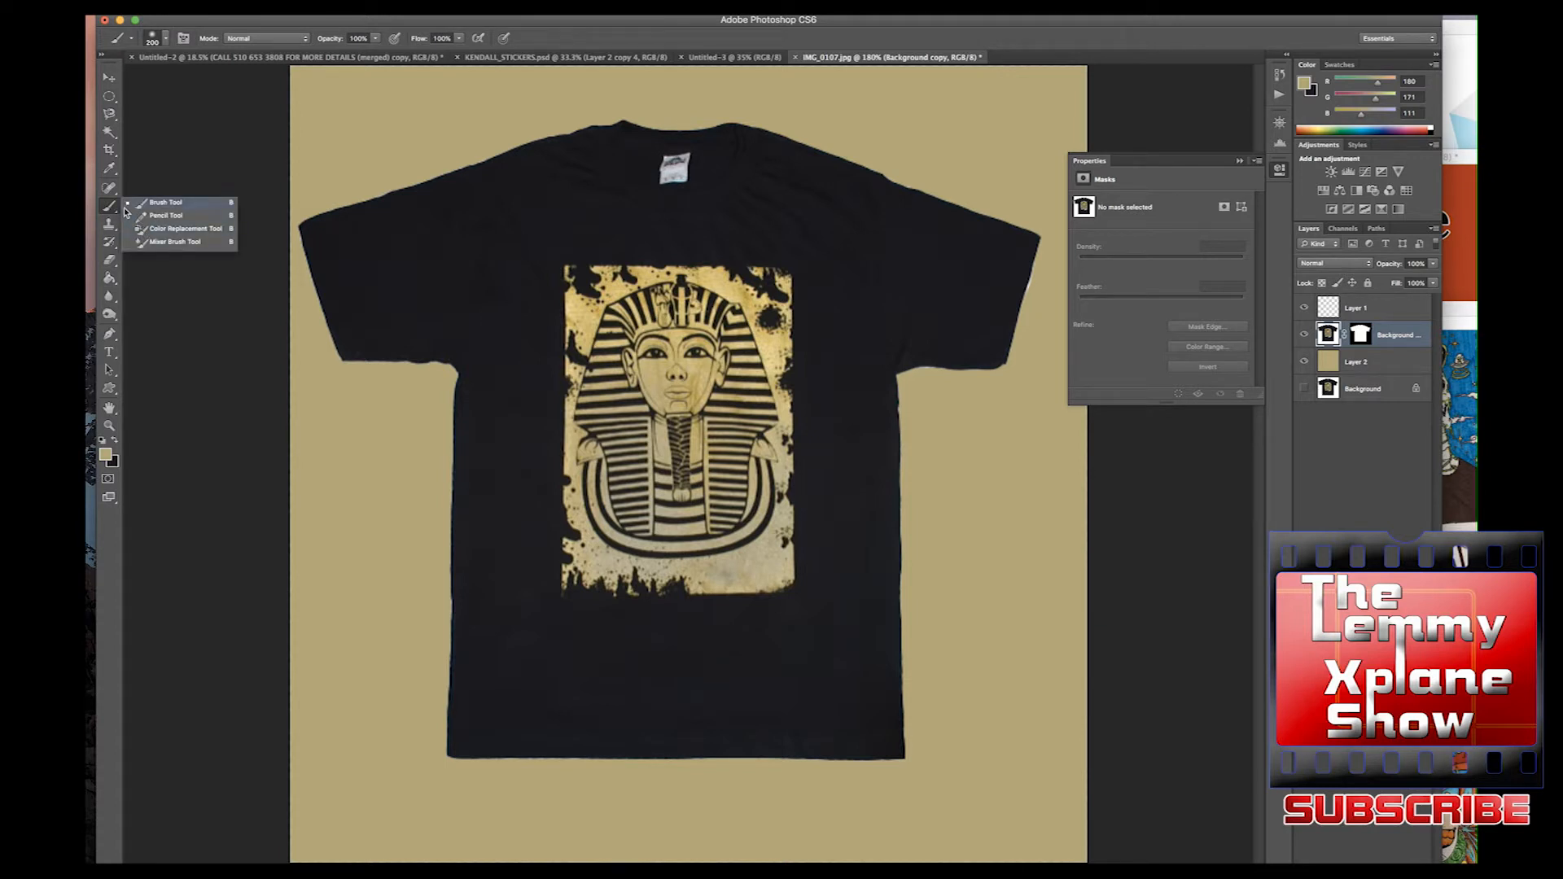
{"action": "left_click", "coordinate": [162, 202]}
{"action": "right_click", "coordinate": [596, 469]}
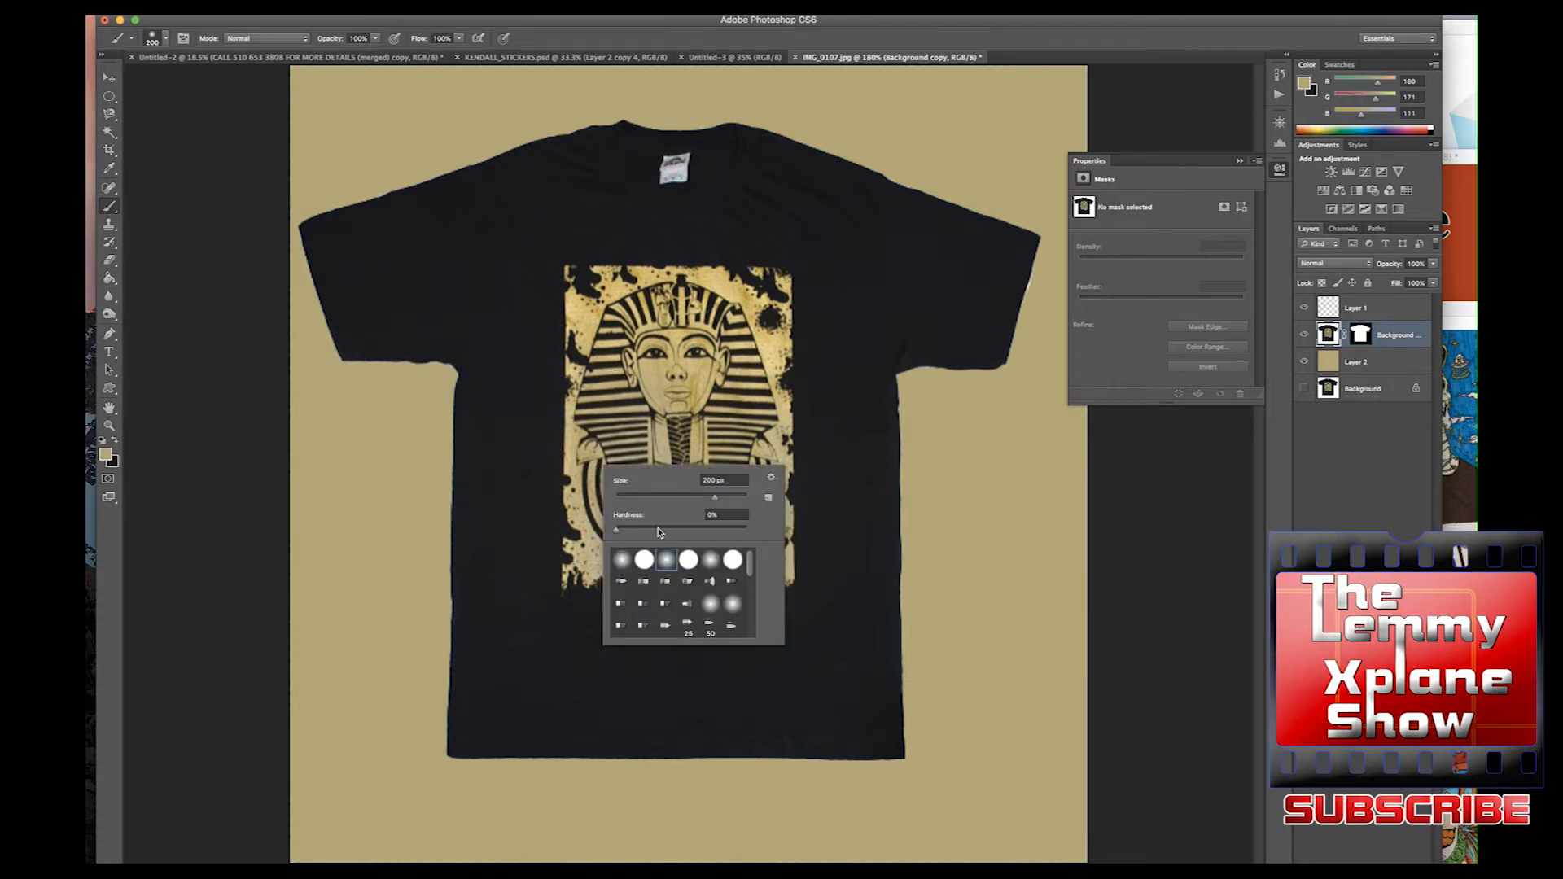
{"action": "left_click_drag", "start_coordinate": [749, 572], "coordinate": [750, 592]}
{"action": "left_click", "coordinate": [740, 620]}
{"action": "left_click", "coordinate": [981, 507]}
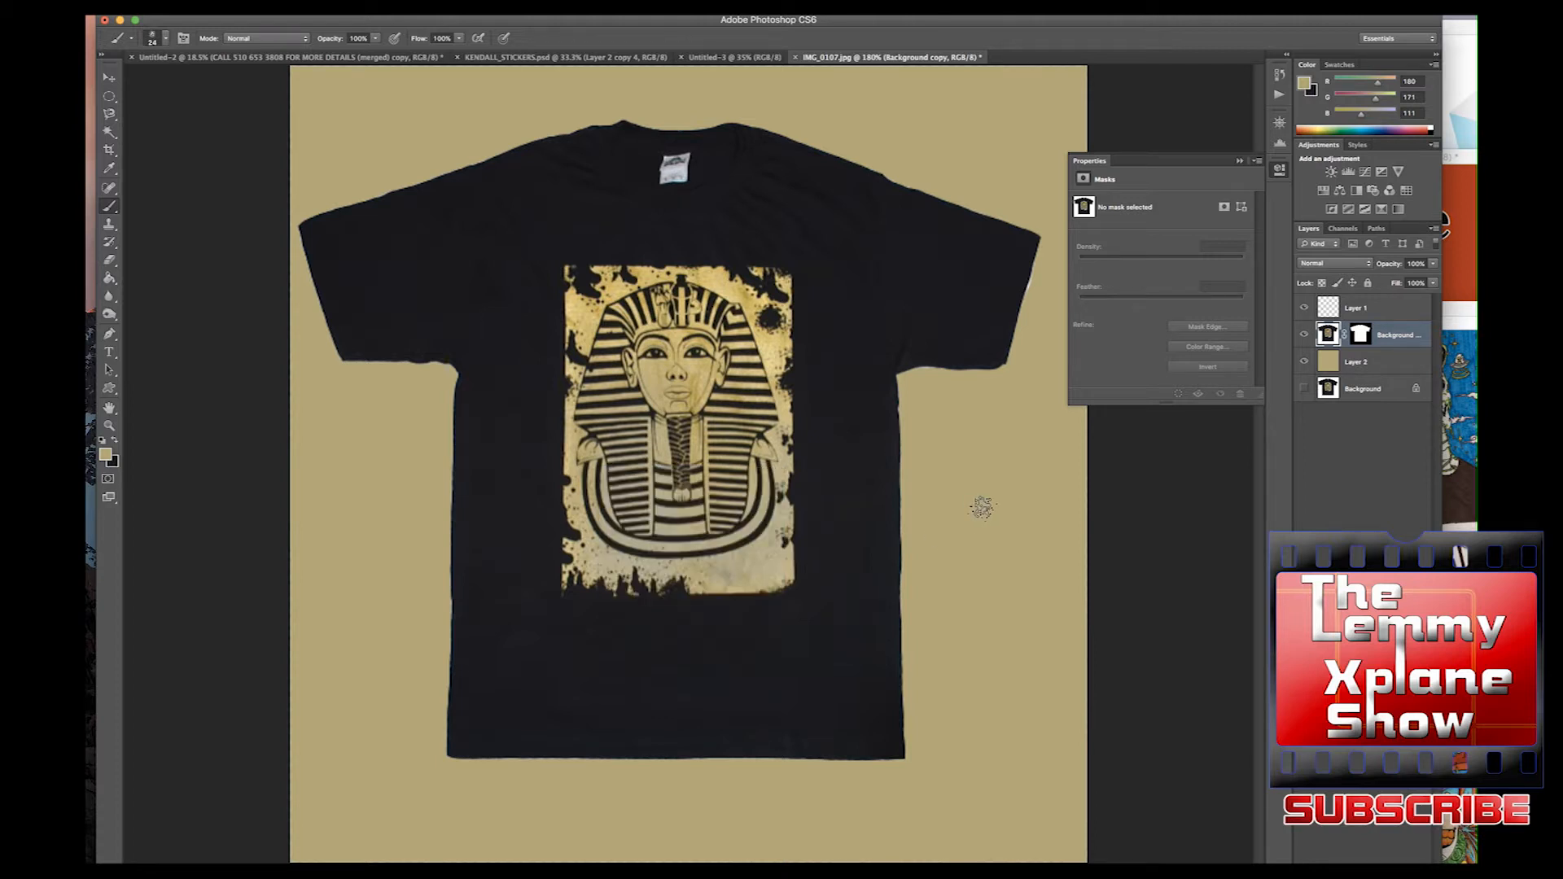
- Enlarge the splatter brush to 125 px and set the foreground colour to white
{"action": "key", "text": "bracketright"}
{"action": "key", "text": "bracketright"}
{"action": "key", "text": "bracketright"}
{"action": "key", "text": "bracketright"}
{"action": "key", "text": "bracketright"}
{"action": "key", "text": "bracketright"}
{"action": "key", "text": "bracketright"}
{"action": "key", "text": "bracketright"}
{"action": "key", "text": "bracketright"}
{"action": "left_click", "coordinate": [105, 454]}
{"action": "left_click_drag", "start_coordinate": [778, 344], "coordinate": [690, 250]}
{"action": "left_click", "coordinate": [1038, 270]}
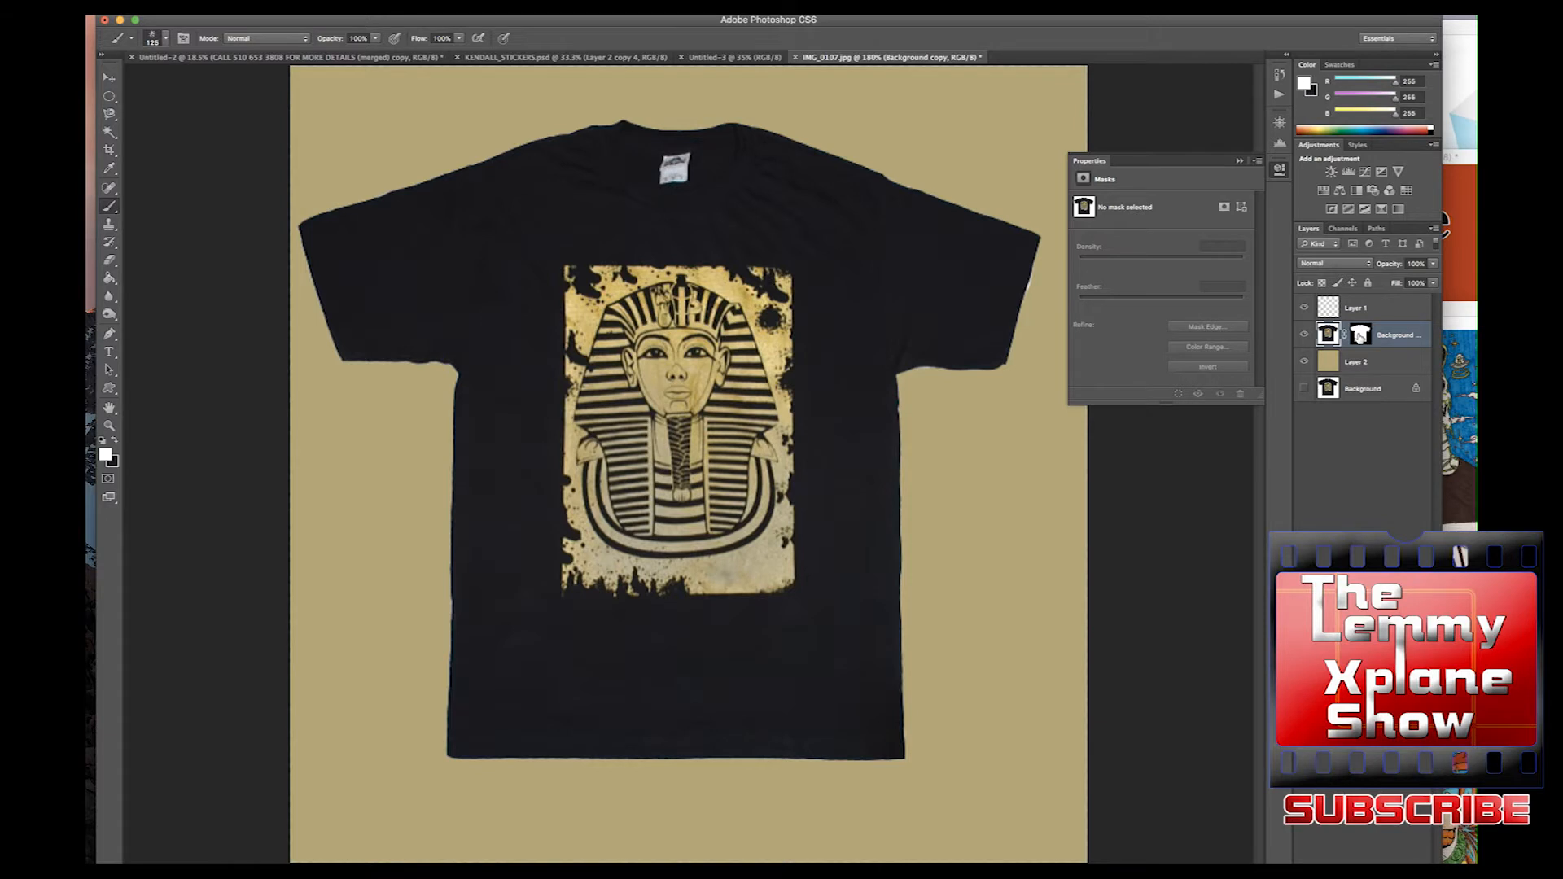
- Switch the shirt copy's editing target between its mask and its image, ending on the layer mask
{"action": "left_click", "coordinate": [1358, 335]}
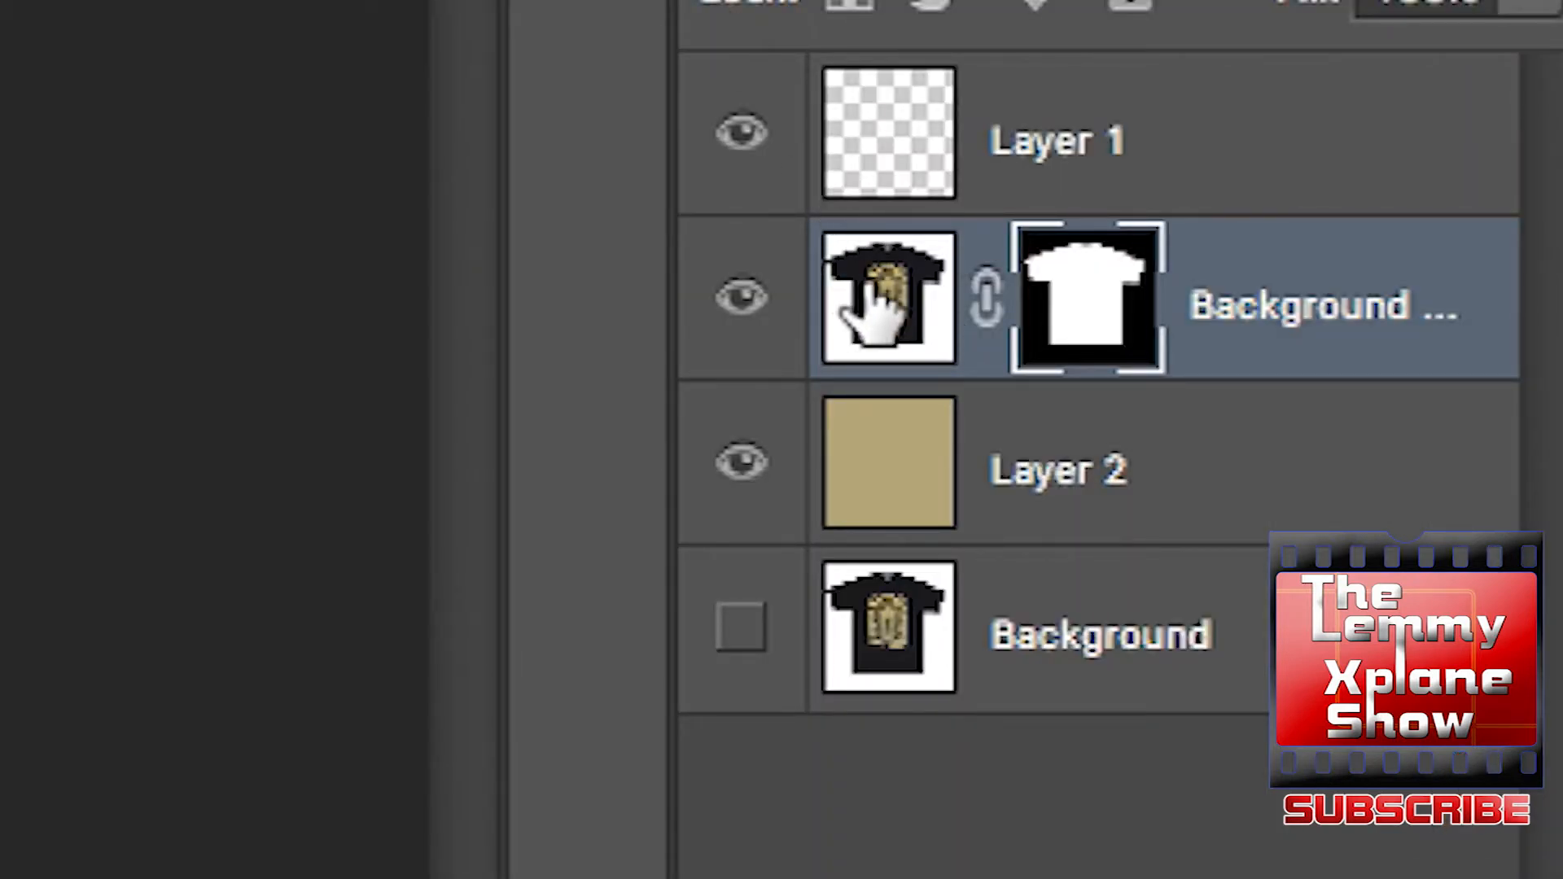
{"action": "left_click", "coordinate": [872, 307]}
{"action": "key", "text": "ctrl+d"}
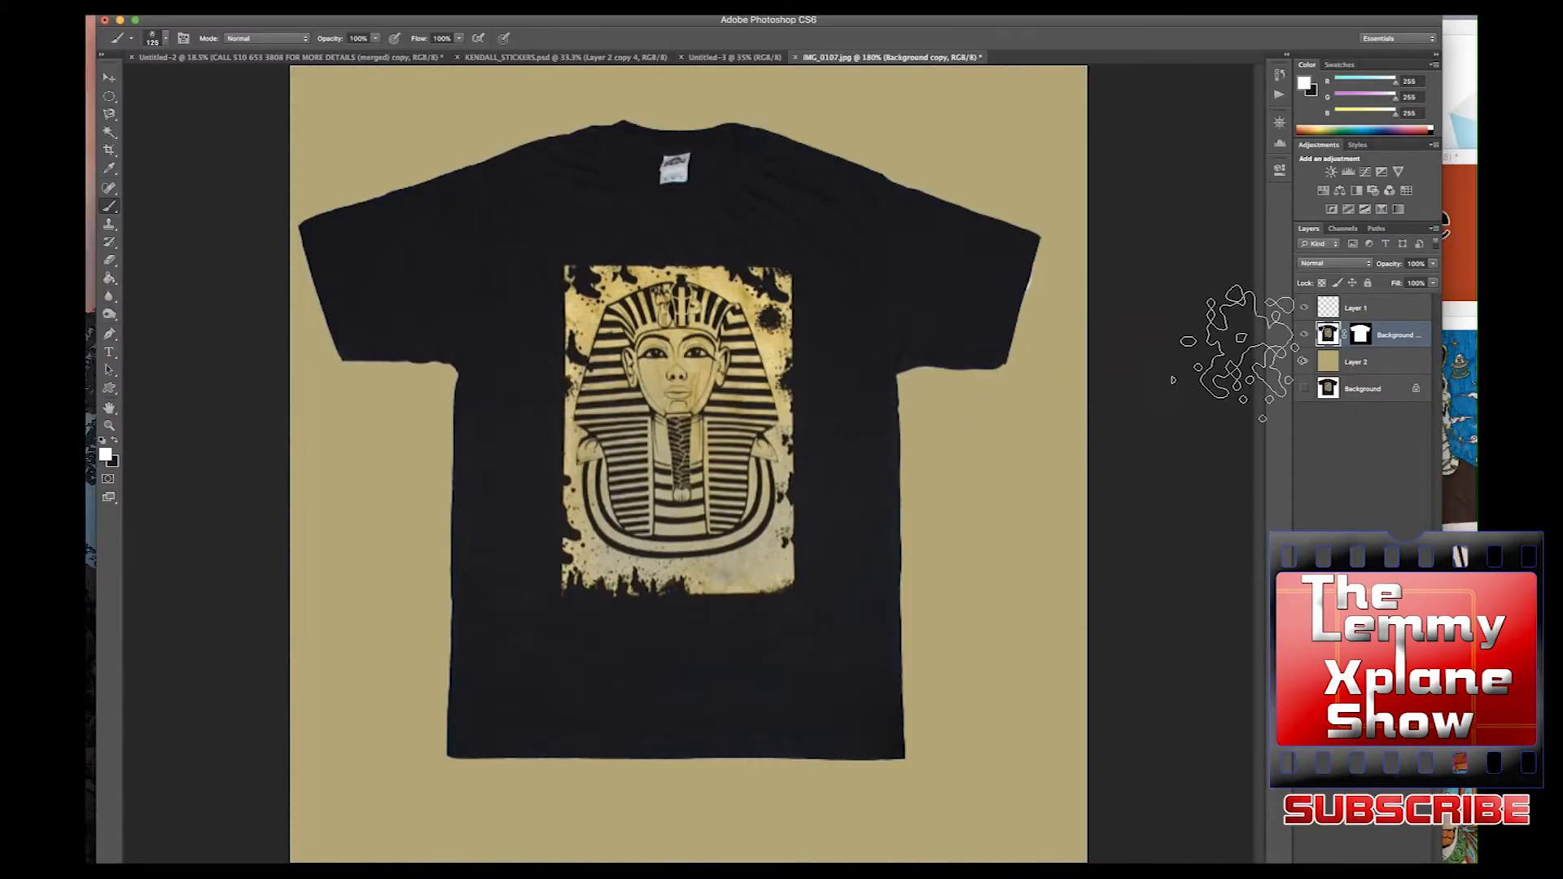
{"action": "left_click", "coordinate": [1362, 337]}
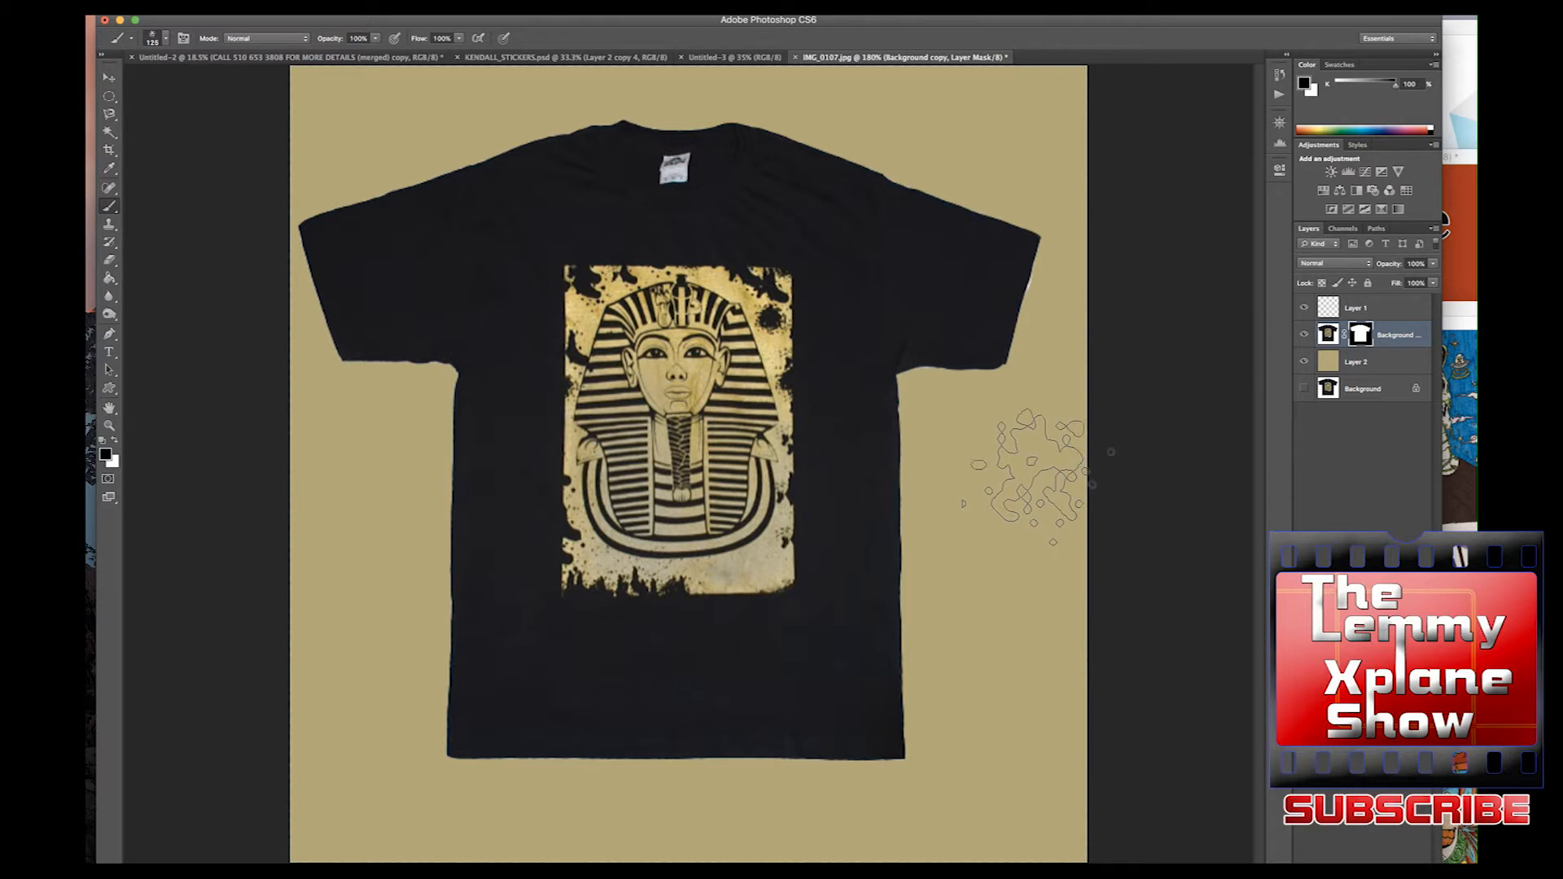
- Try painting black on the mask at the right side edge of the shirt, and undo the stroke
{"action": "left_click", "coordinate": [961, 497]}
{"action": "left_click", "coordinate": [961, 497]}
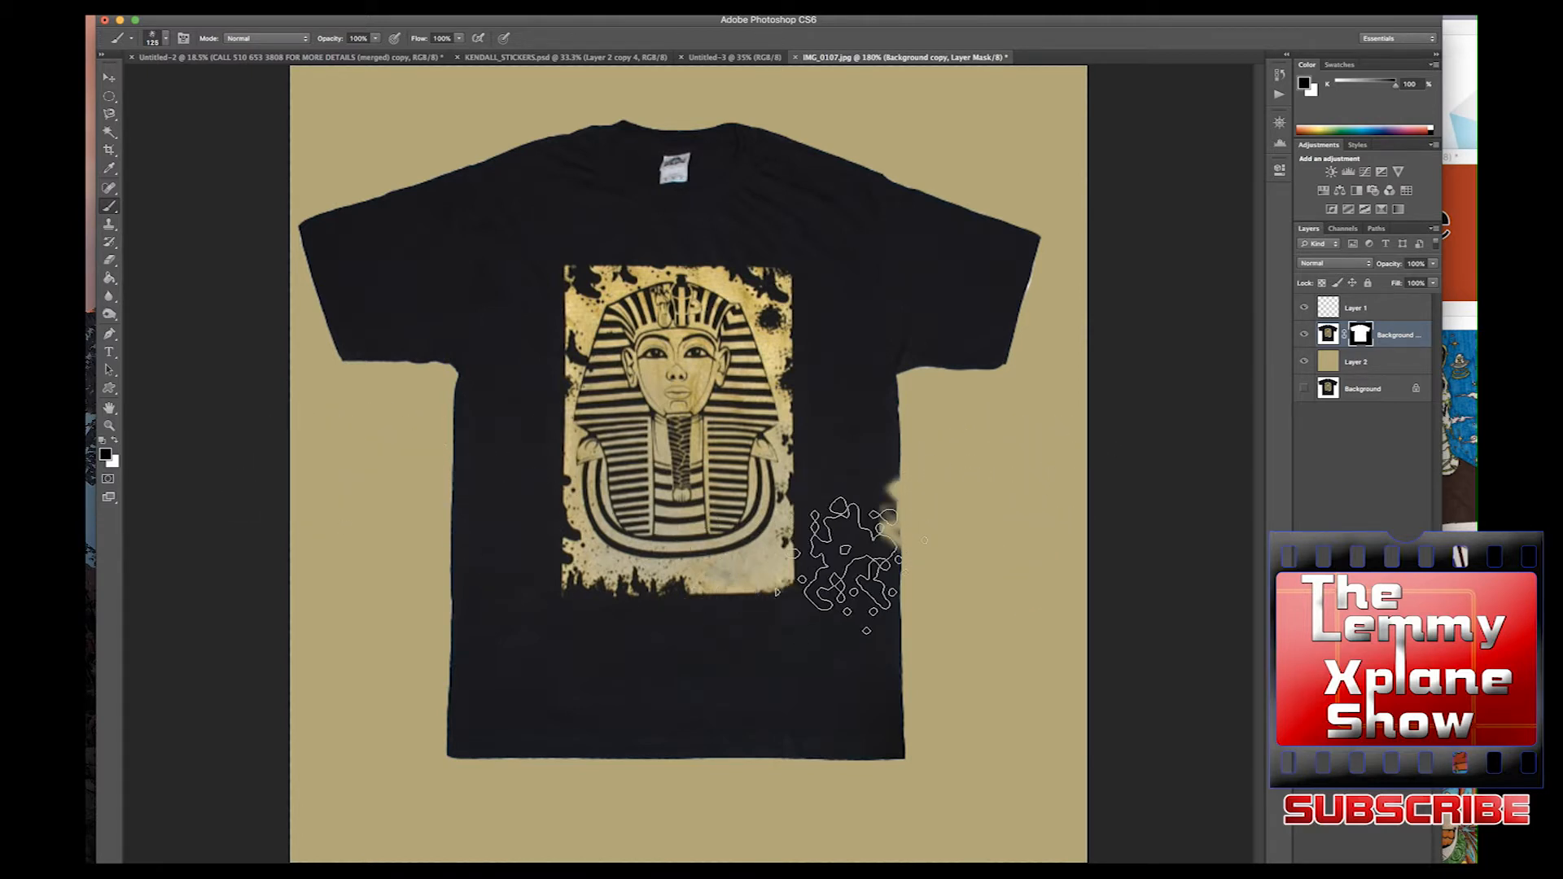
{"action": "key", "text": "super+z"}
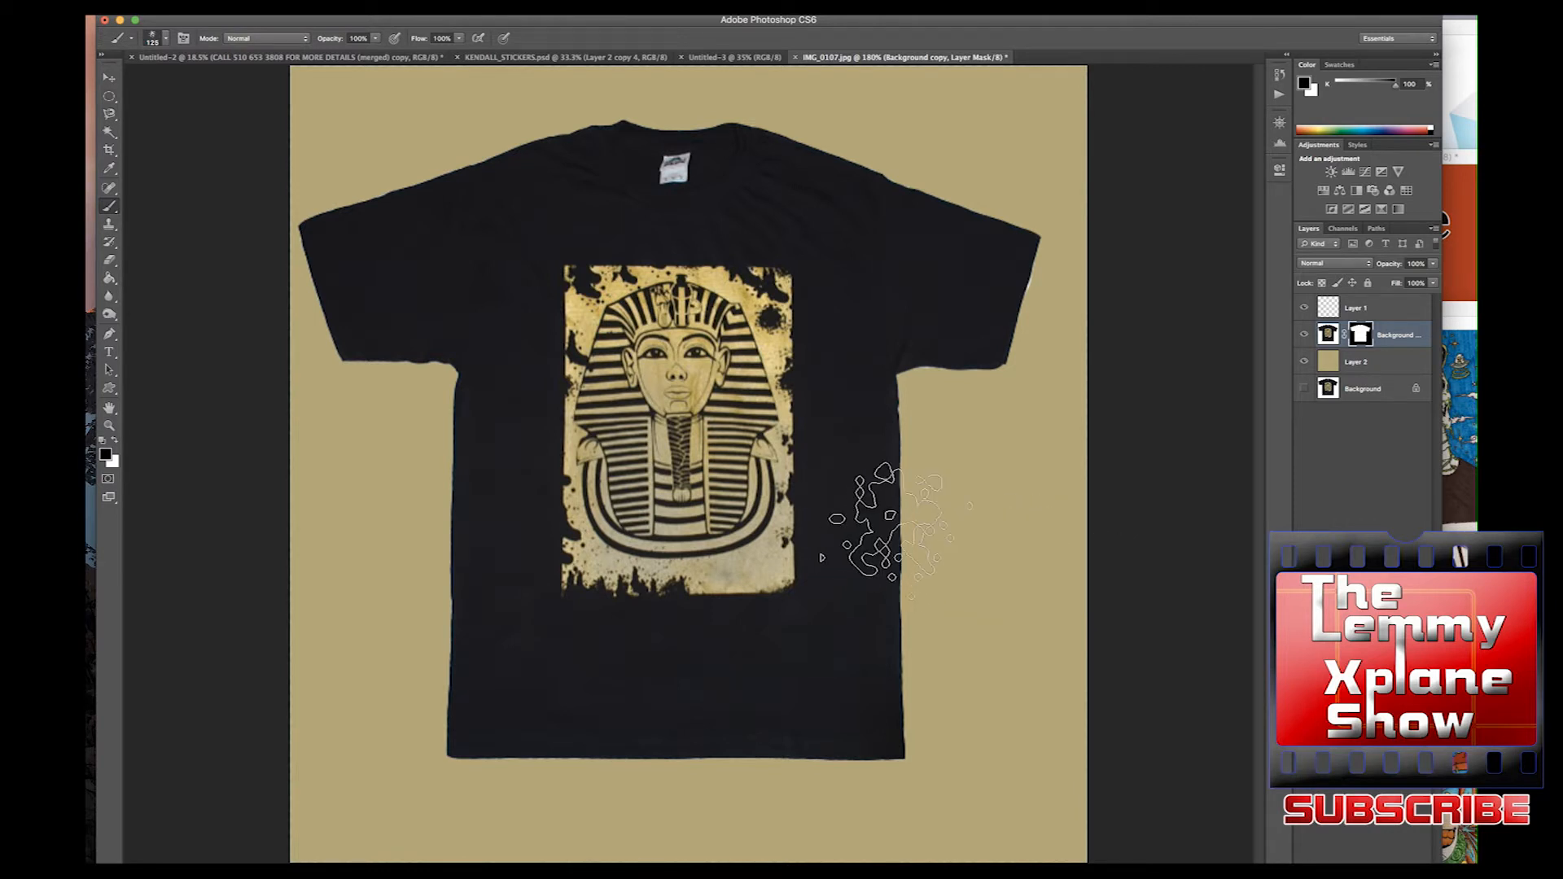
- Swap the foreground and background colours back and forth, ending with white in the foreground
{"action": "key", "text": "x"}
{"action": "key", "text": "x"}
{"action": "key", "text": "x"}
{"action": "key", "text": "x"}
{"action": "key", "text": "x"}
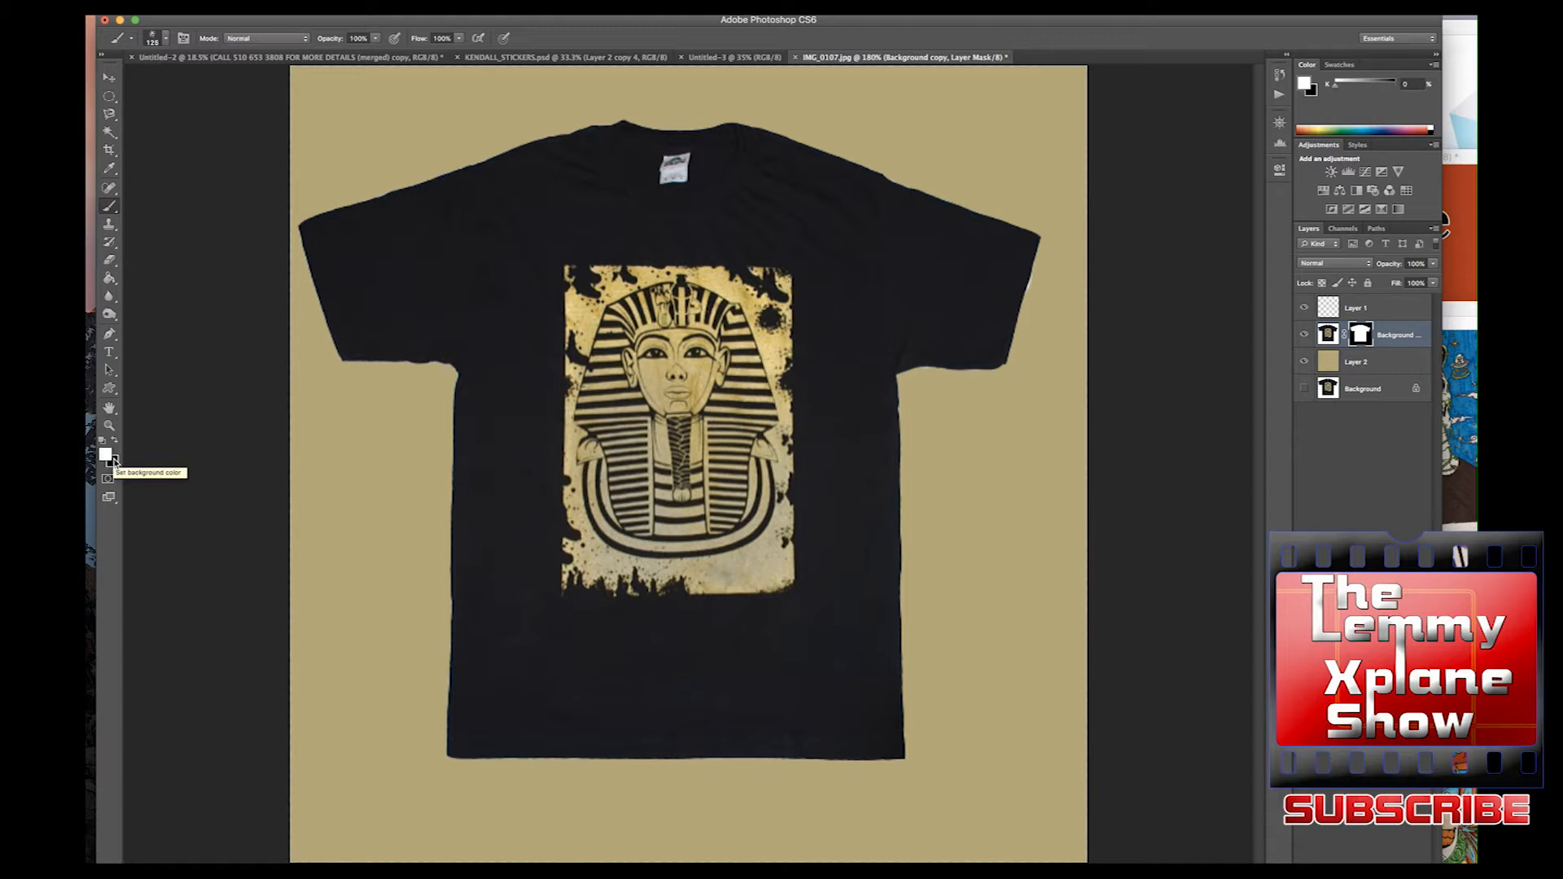
{"action": "key", "text": "x"}
{"action": "key", "text": "x"}
{"action": "key", "text": "x"}
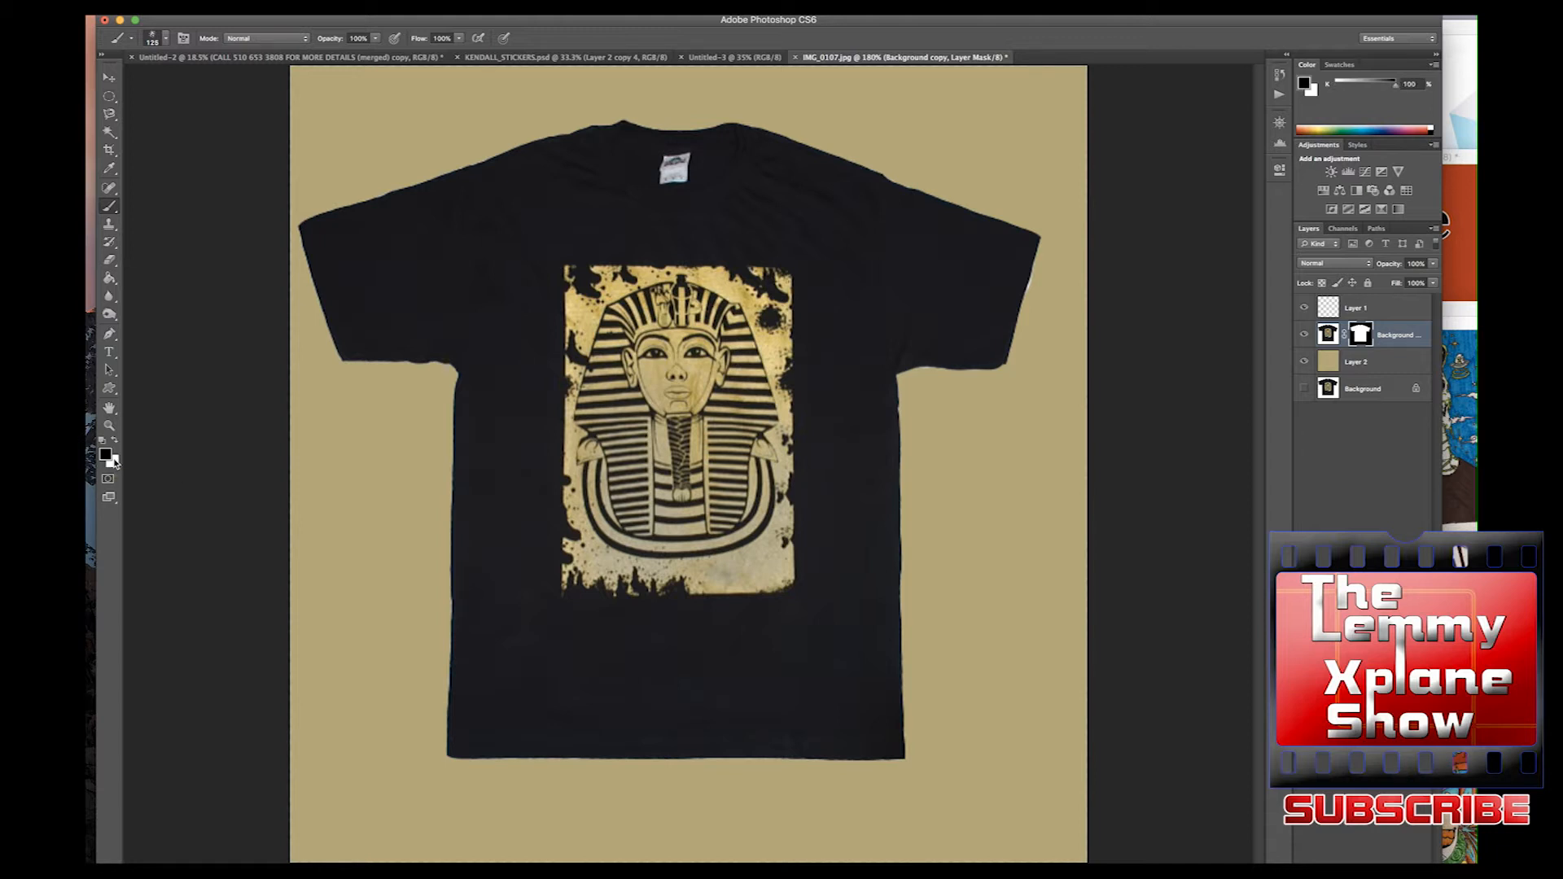
{"action": "key", "text": "x"}
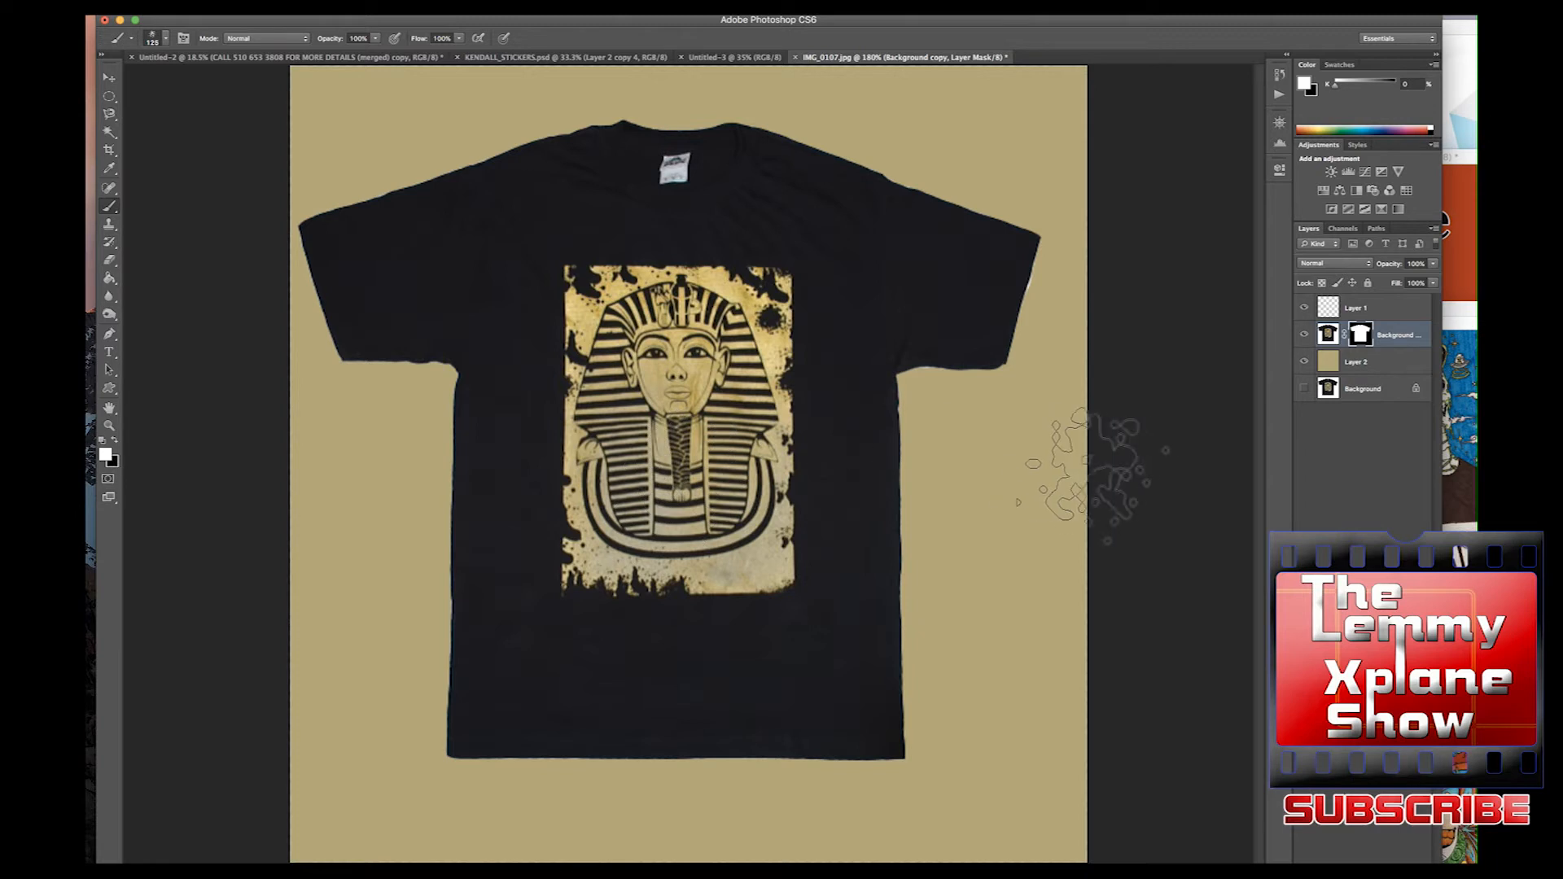
- Paint white splatters on the layer mask beside the shirt's right side, below the hem and along its left side
{"action": "mouse_move", "coordinate": [988, 460]}
{"action": "left_mouse_down"}
{"action": "mouse_move", "coordinate": [1037, 484]}
{"action": "mouse_move", "coordinate": [1018, 484]}
{"action": "mouse_move", "coordinate": [980, 565]}
{"action": "mouse_move", "coordinate": [1007, 623]}
{"action": "mouse_move", "coordinate": [985, 730]}
{"action": "mouse_move", "coordinate": [1005, 745]}
{"action": "mouse_move", "coordinate": [998, 761]}
{"action": "mouse_move", "coordinate": [883, 801]}
{"action": "mouse_move", "coordinate": [724, 773]}
{"action": "left_mouse_up"}
{"action": "left_click", "coordinate": [448, 783]}
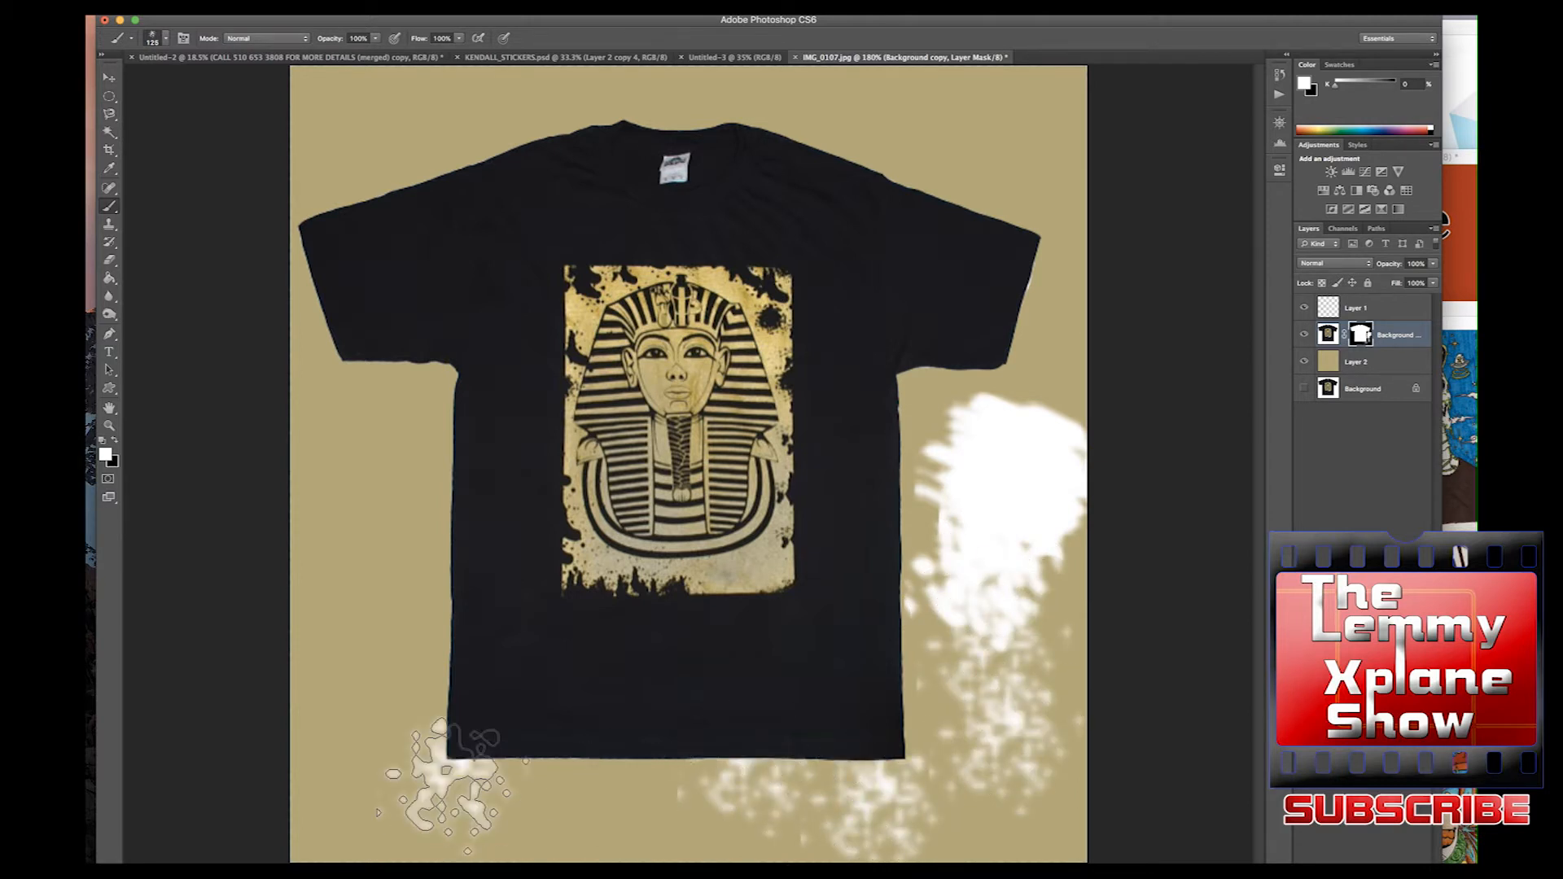
{"action": "left_click", "coordinate": [396, 631]}
{"action": "left_click", "coordinate": [391, 480]}
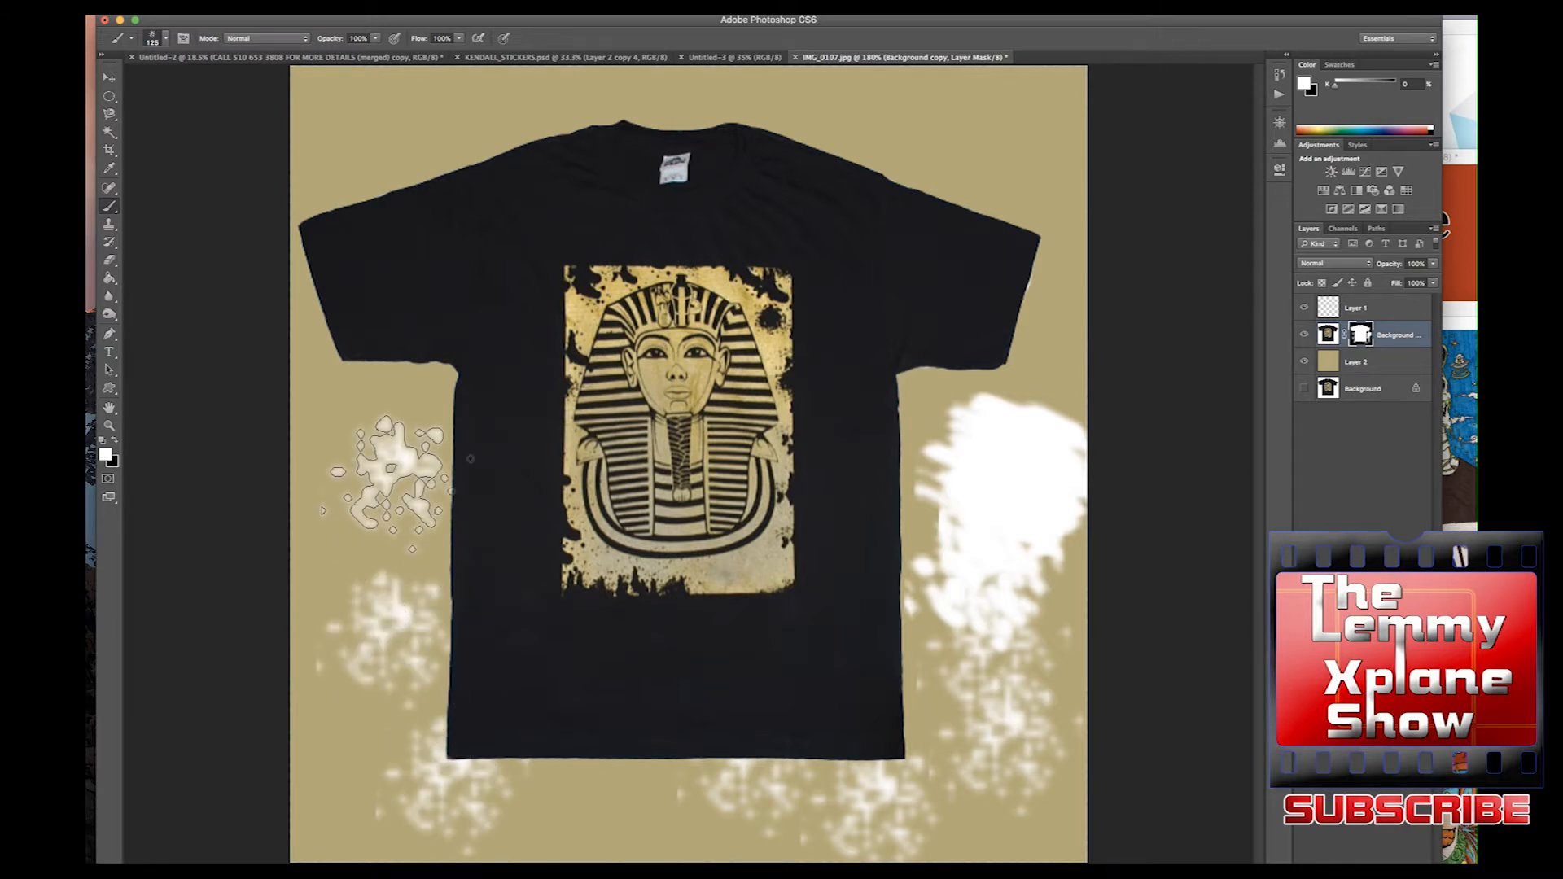
{"action": "left_click", "coordinate": [386, 419]}
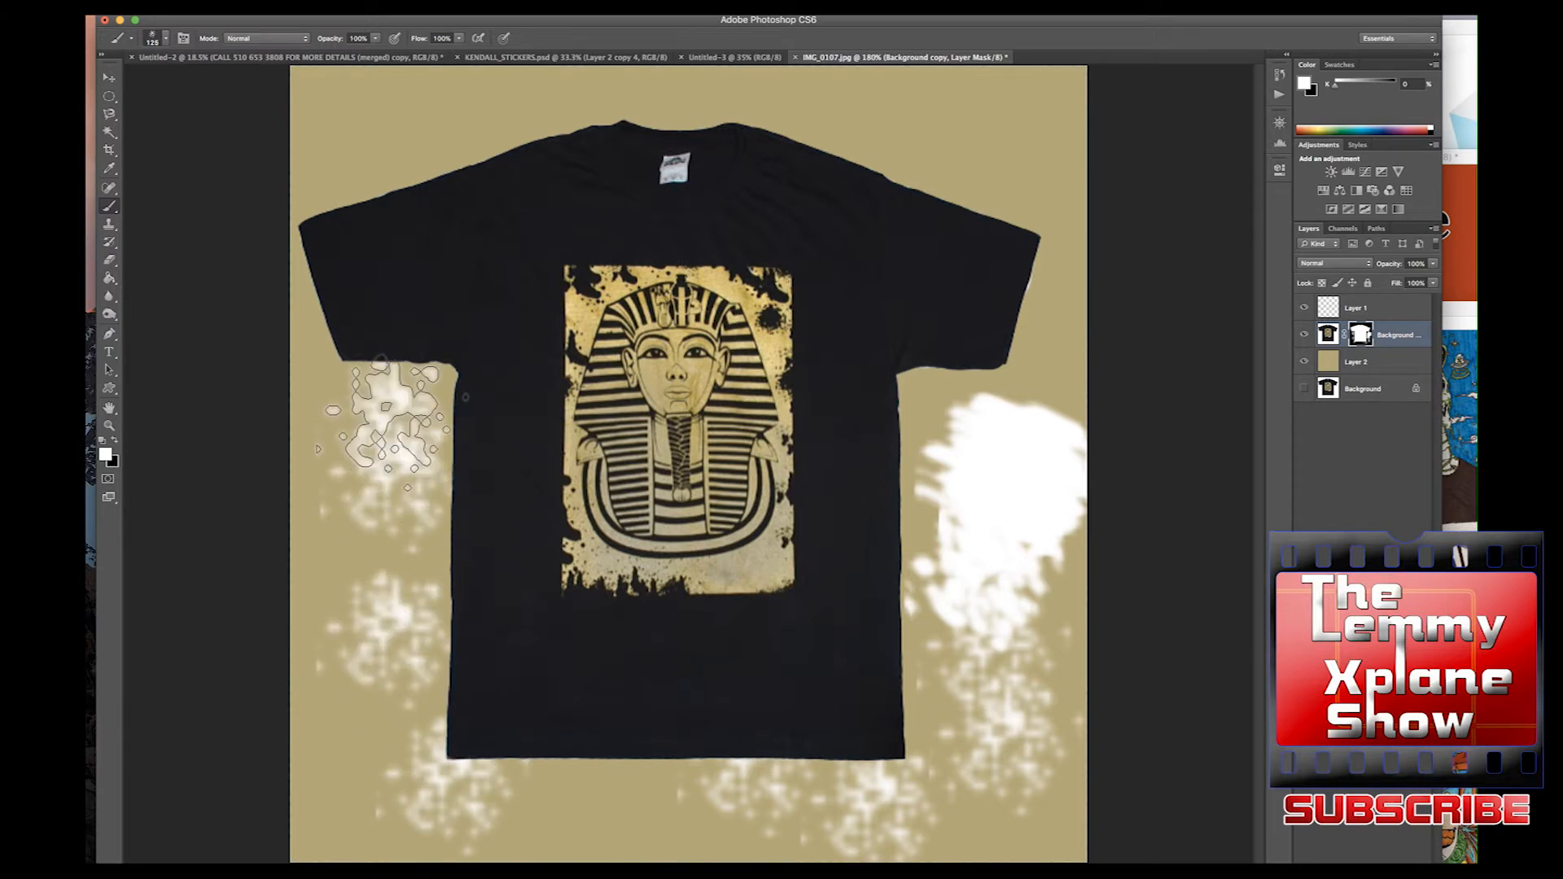
- Step back through the history to undo all the white splatter strokes on the layer mask
{"action": "key", "text": "super+alt+z"}
{"action": "key", "text": "super+alt+z"}
{"action": "key", "text": "super+alt+z"}
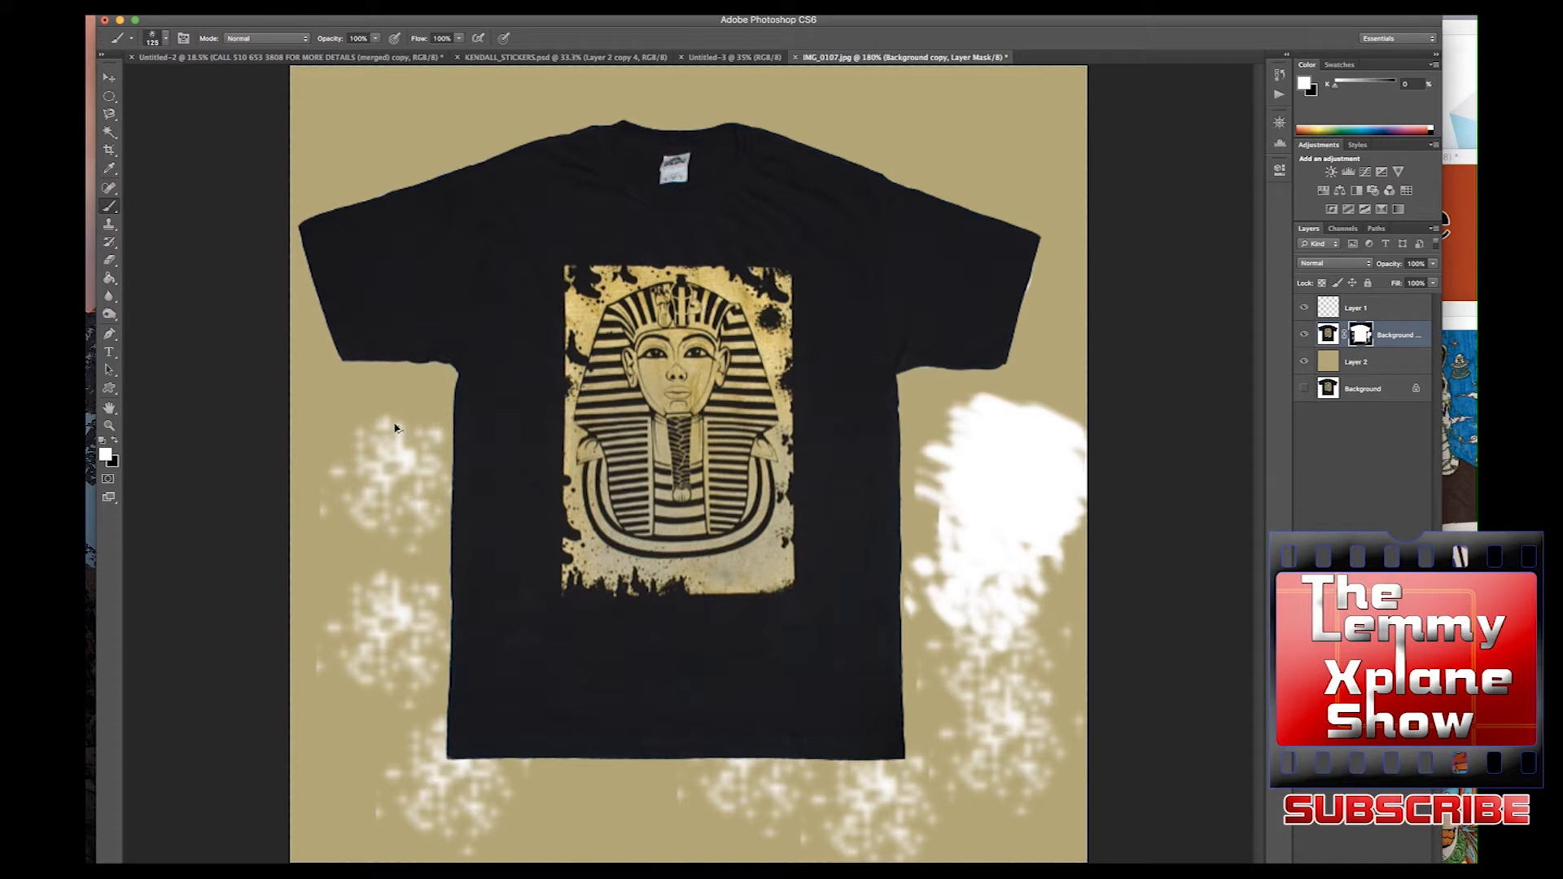
{"action": "key", "text": "super+alt+z"}
{"action": "key", "text": "super+alt+z"}
{"action": "key", "text": "super+alt+z"}
{"action": "key", "text": "super+alt+z"}
{"action": "key", "text": "super+alt+z"}
{"action": "key", "text": "super+alt+z"}
{"action": "key", "text": "super+alt+z"}
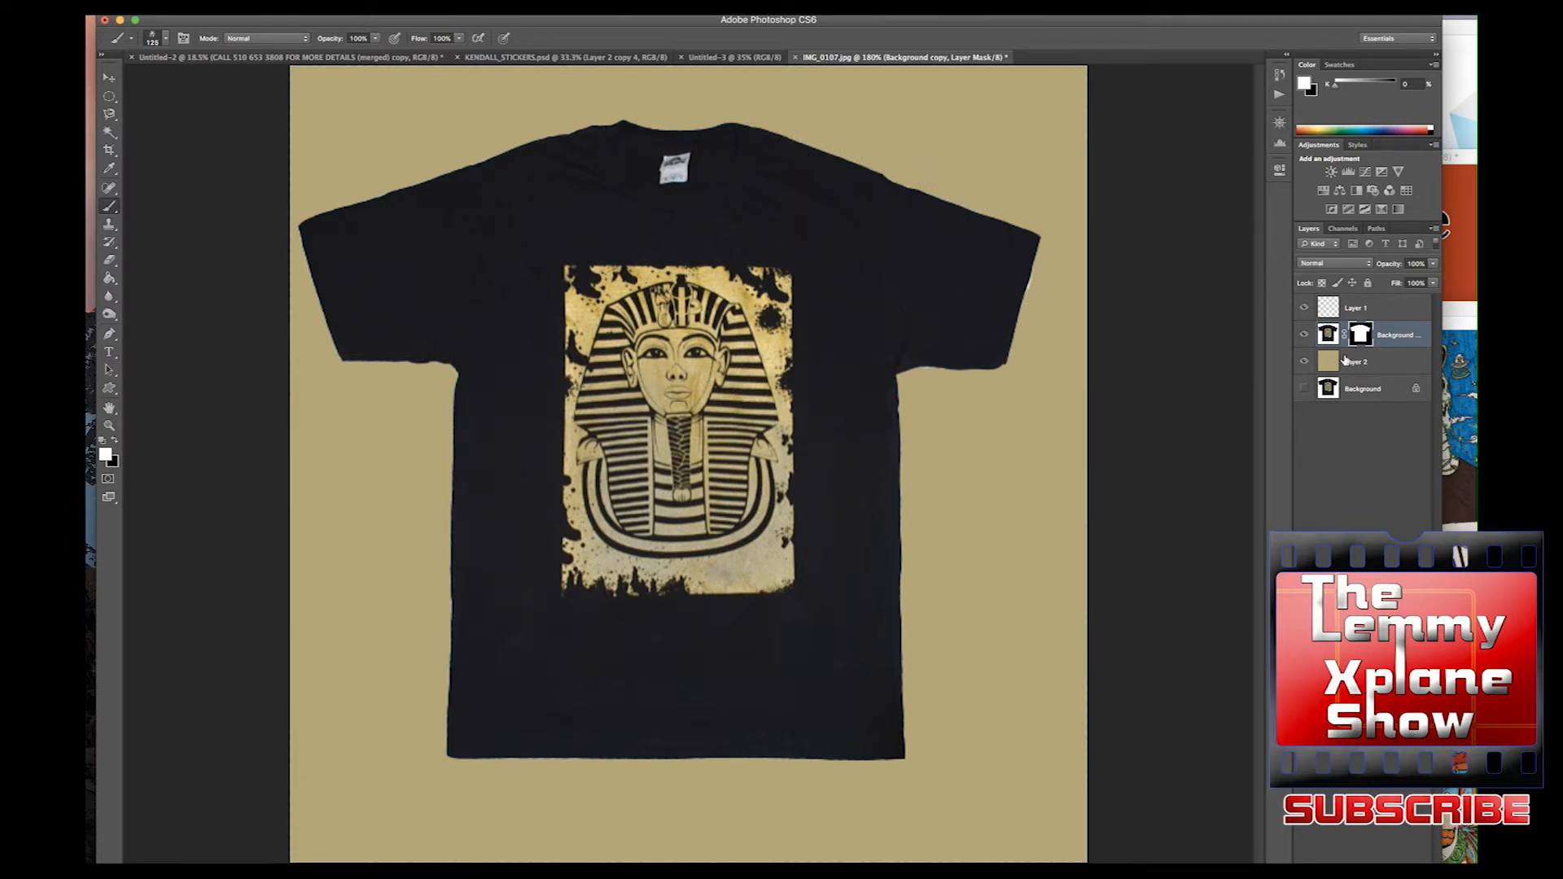
- Hide the tan fill layer and apply the layer mask permanently to the shirt copy
{"action": "left_click", "coordinate": [1303, 362]}
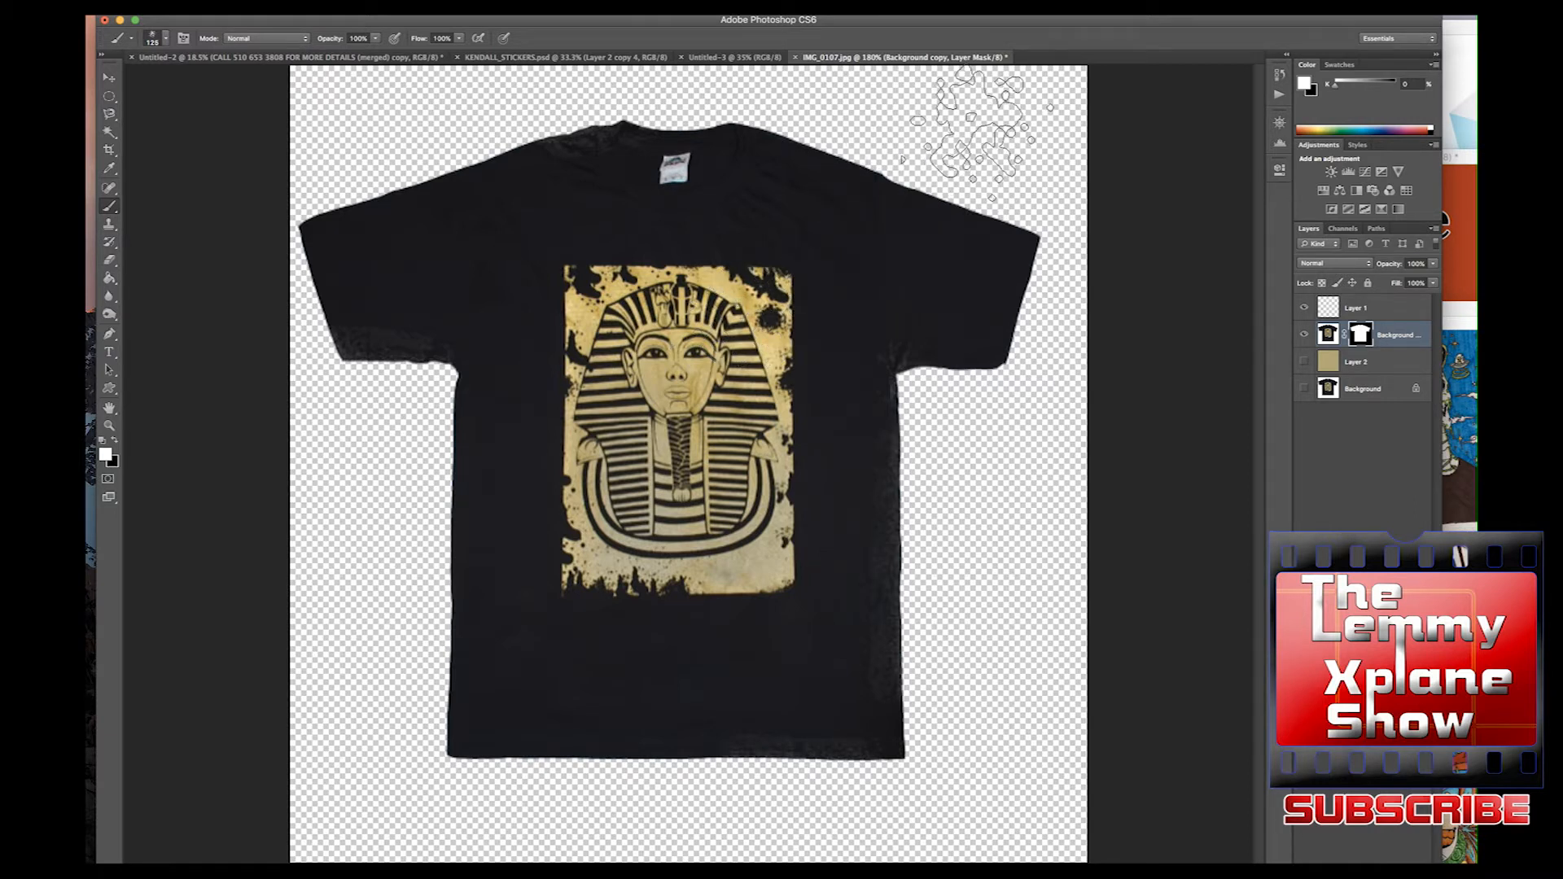
{"action": "right_click", "coordinate": [1359, 337]}
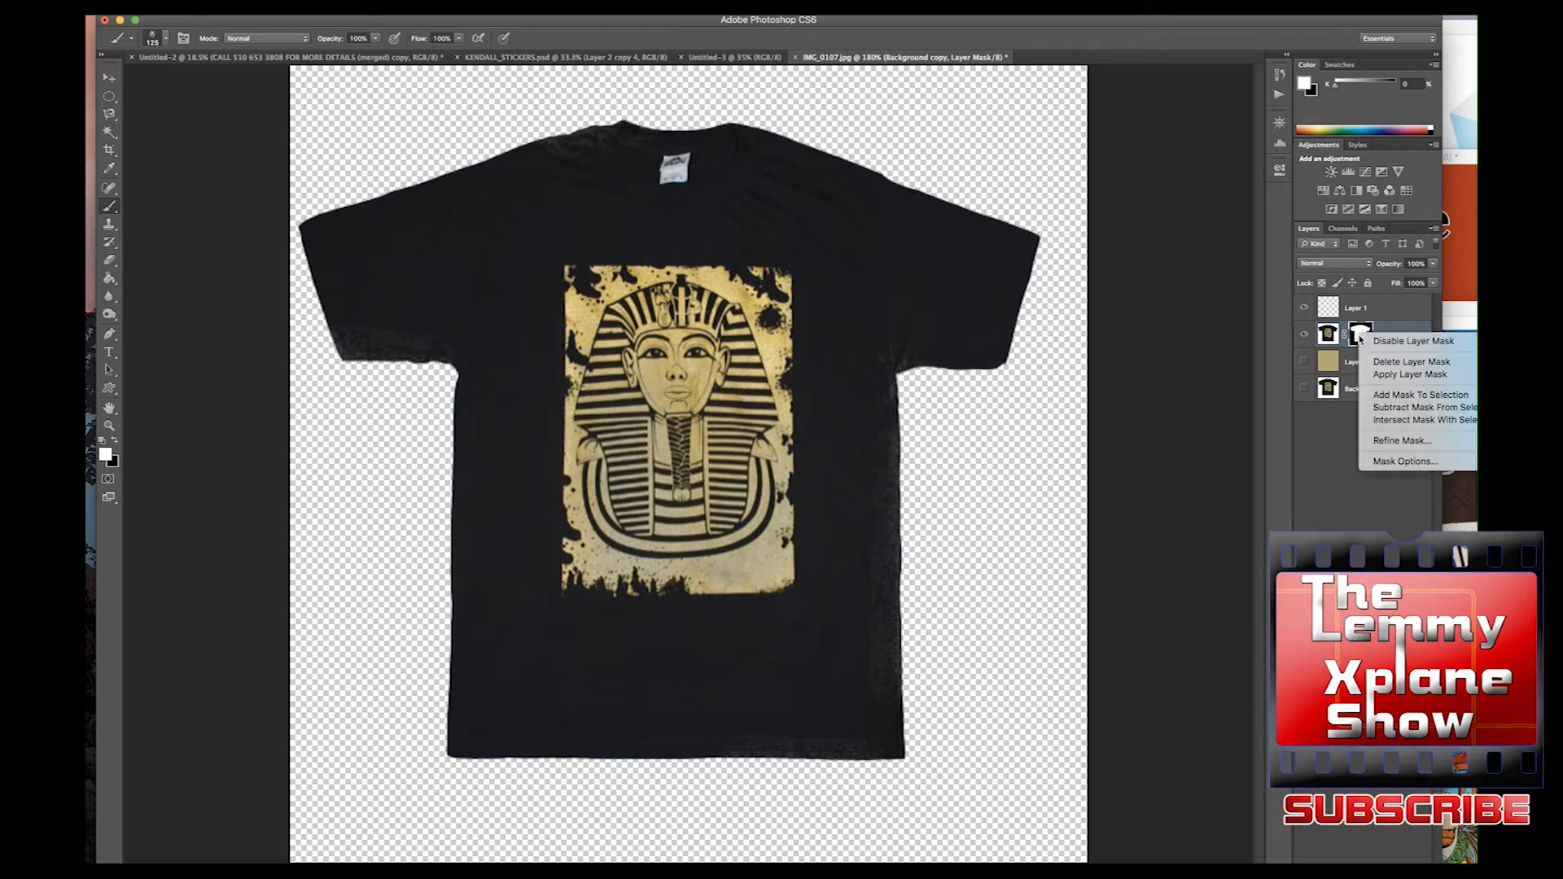
{"action": "left_click", "coordinate": [1384, 375]}
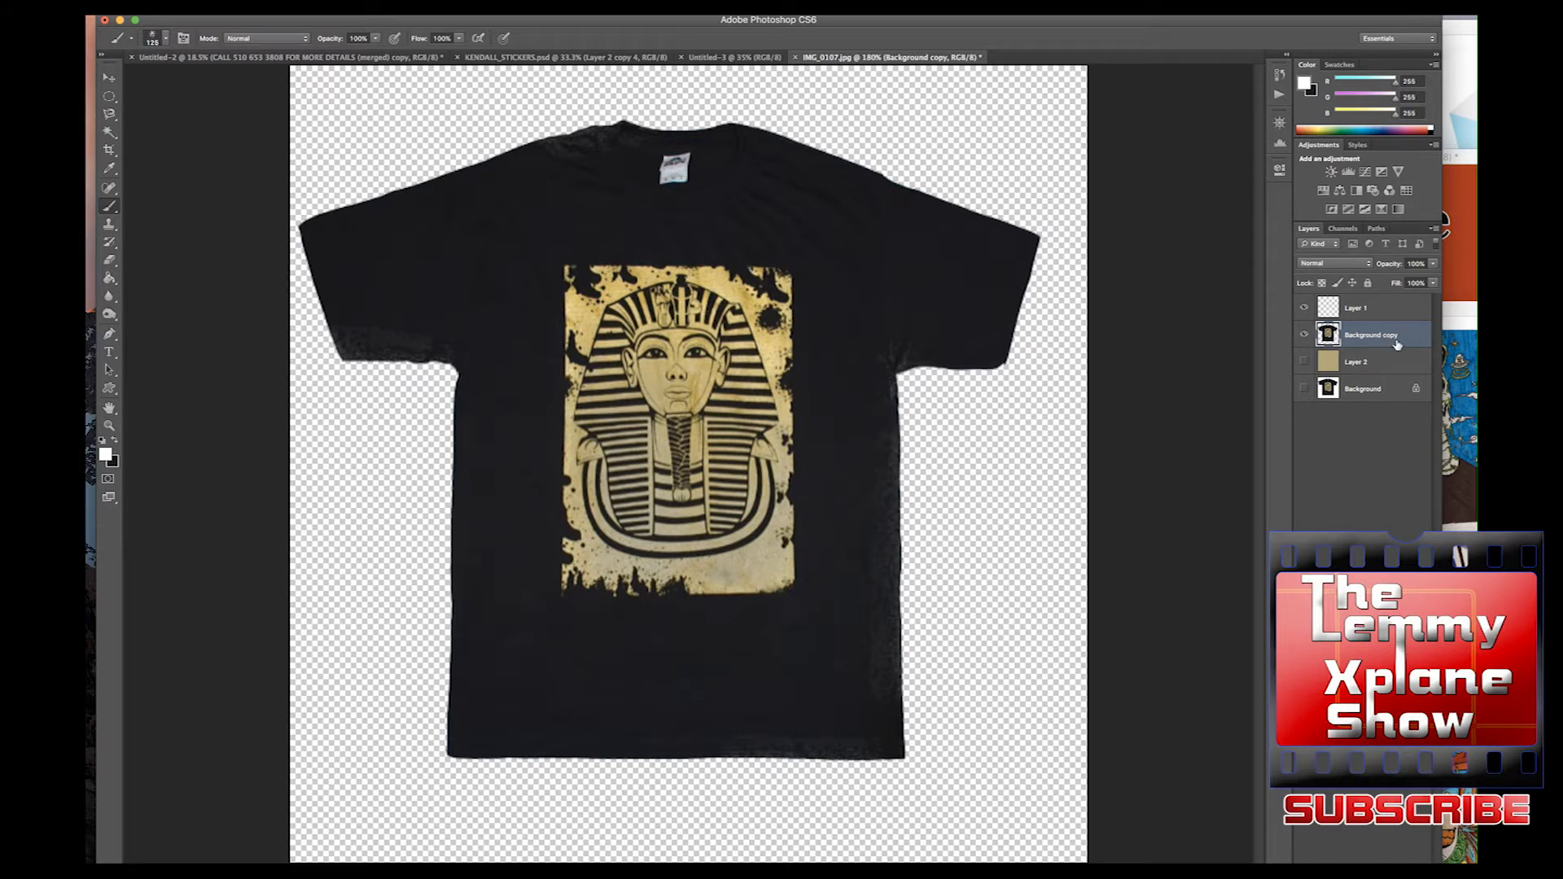
- Show and hide the original Background layer and the tan Layer 2 in turn to compare them behind the cut-out shirt
{"action": "left_click", "coordinate": [1304, 387]}
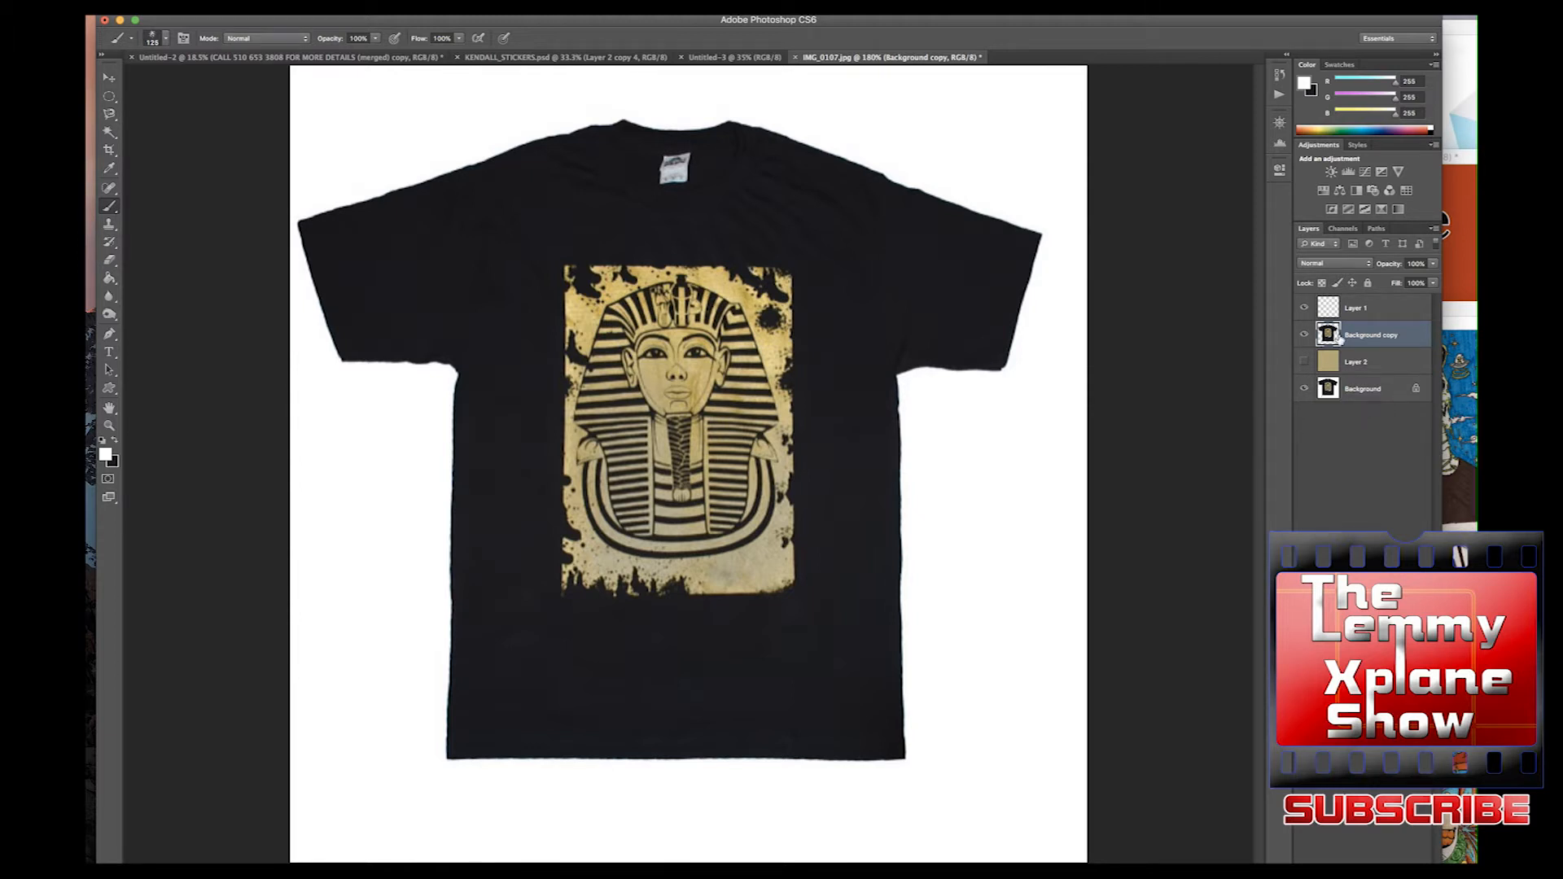
{"action": "left_click", "coordinate": [1304, 389]}
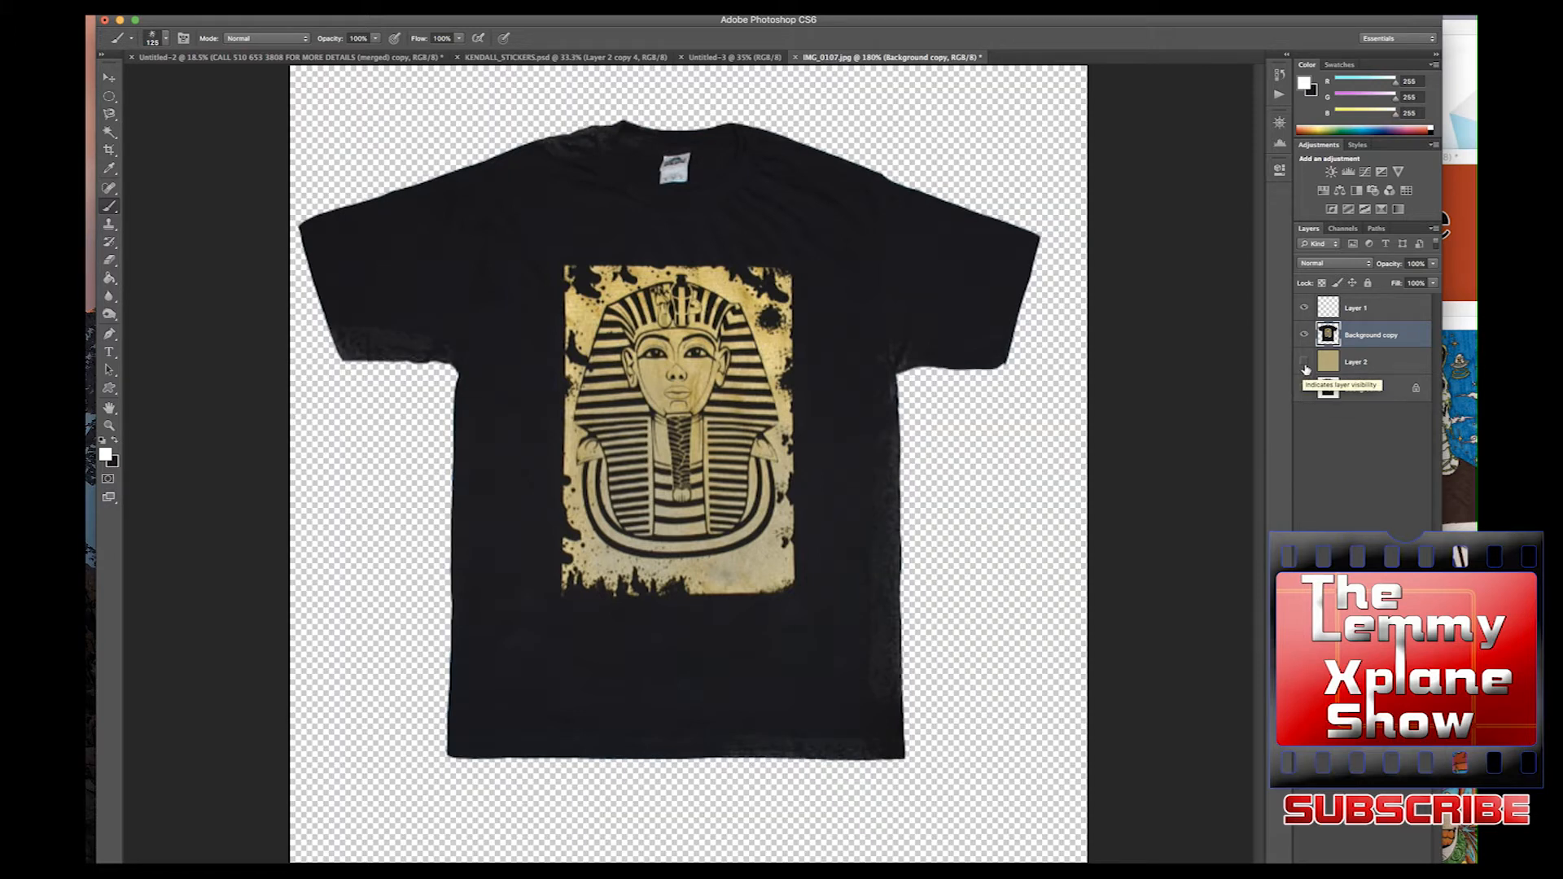
{"action": "left_click", "coordinate": [1303, 362]}
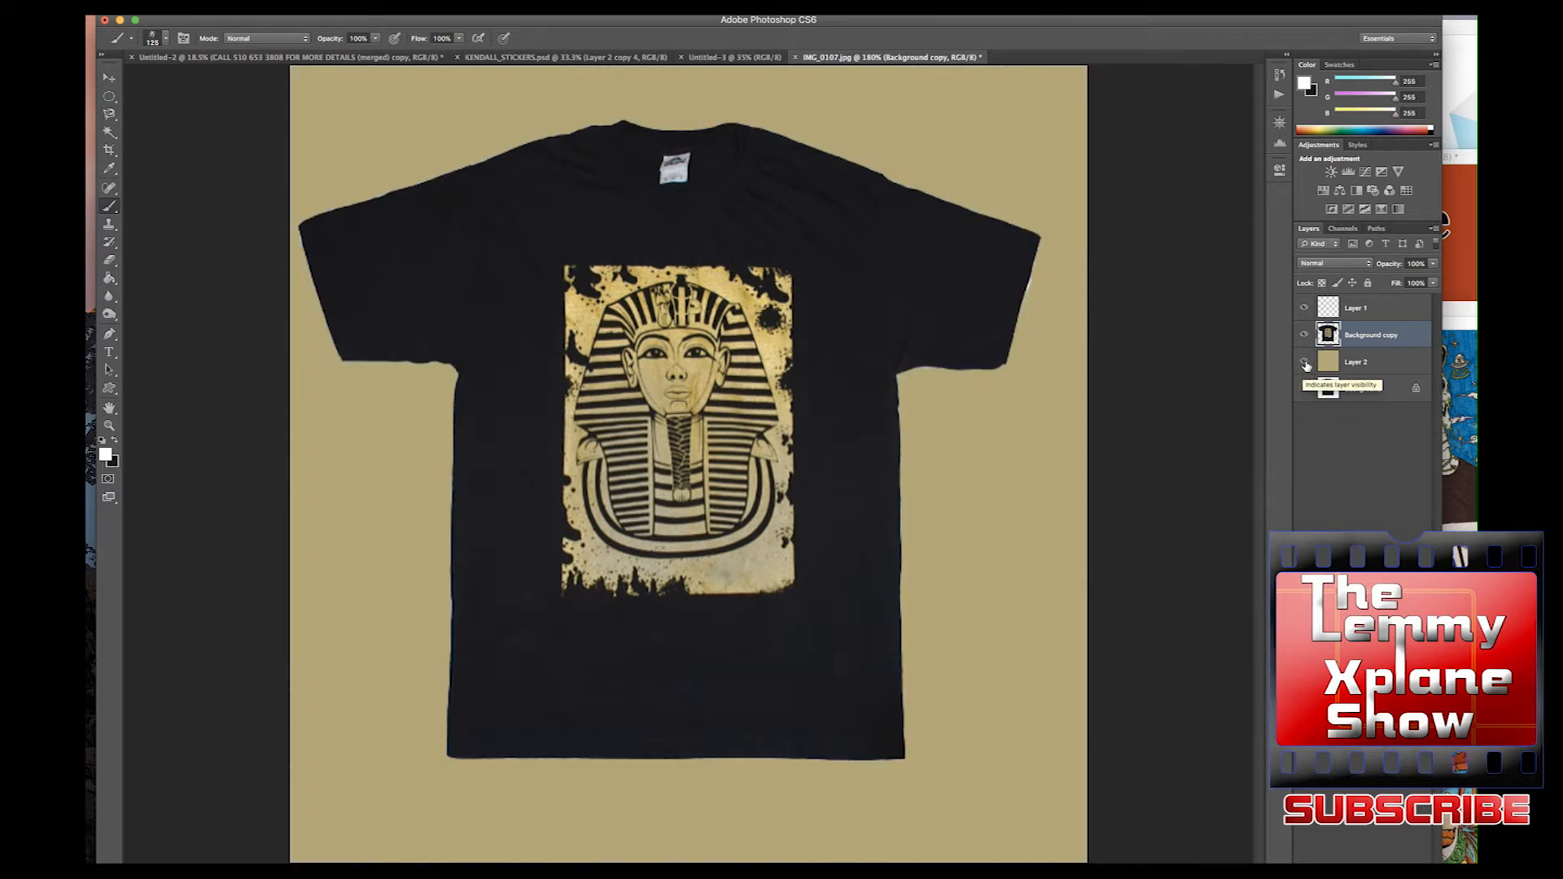
{"action": "left_click", "coordinate": [1305, 363]}
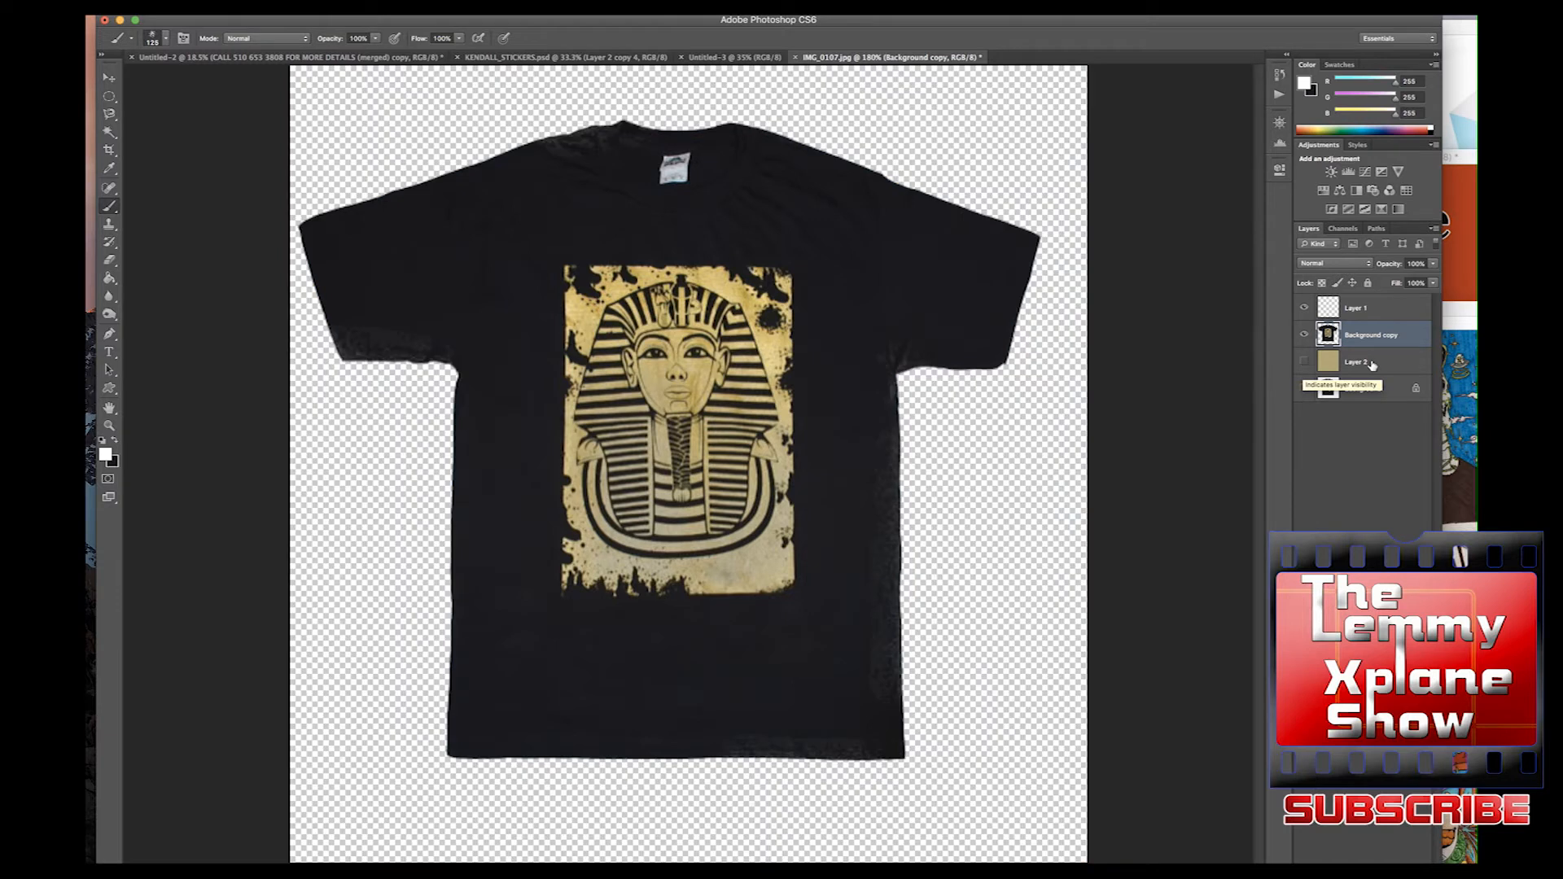
- Copy the swirl artwork from the other open PDF document into the shirt image as a layer above the shirt, and shift it to cover the canvas
{"action": "left_click", "coordinate": [1459, 402]}
{"action": "key", "text": "v"}
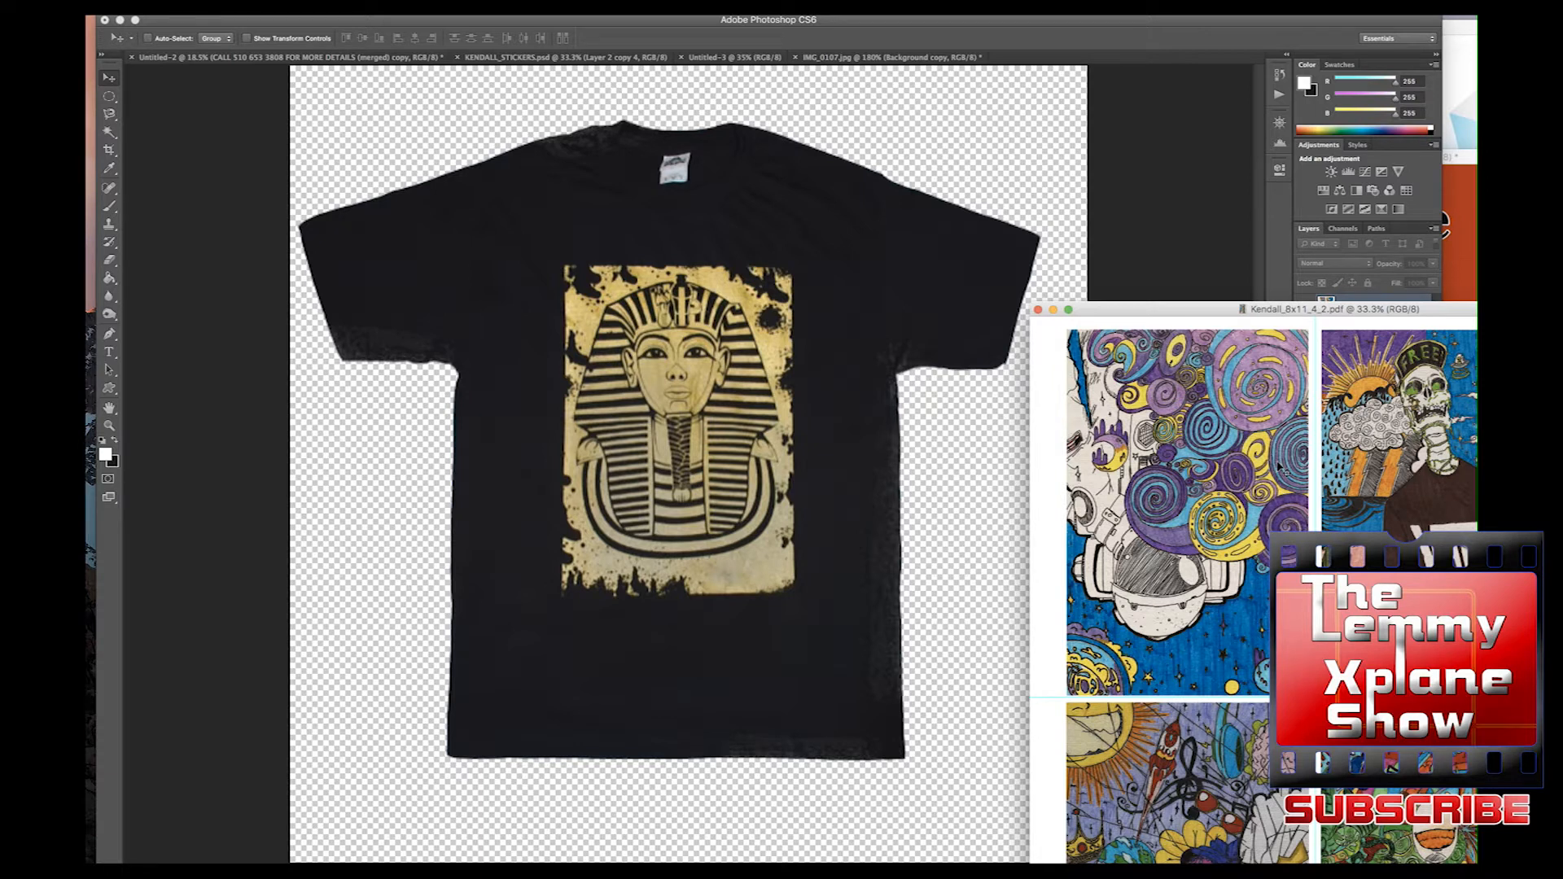
{"action": "left_click_drag", "start_coordinate": [1279, 466], "coordinate": [887, 393]}
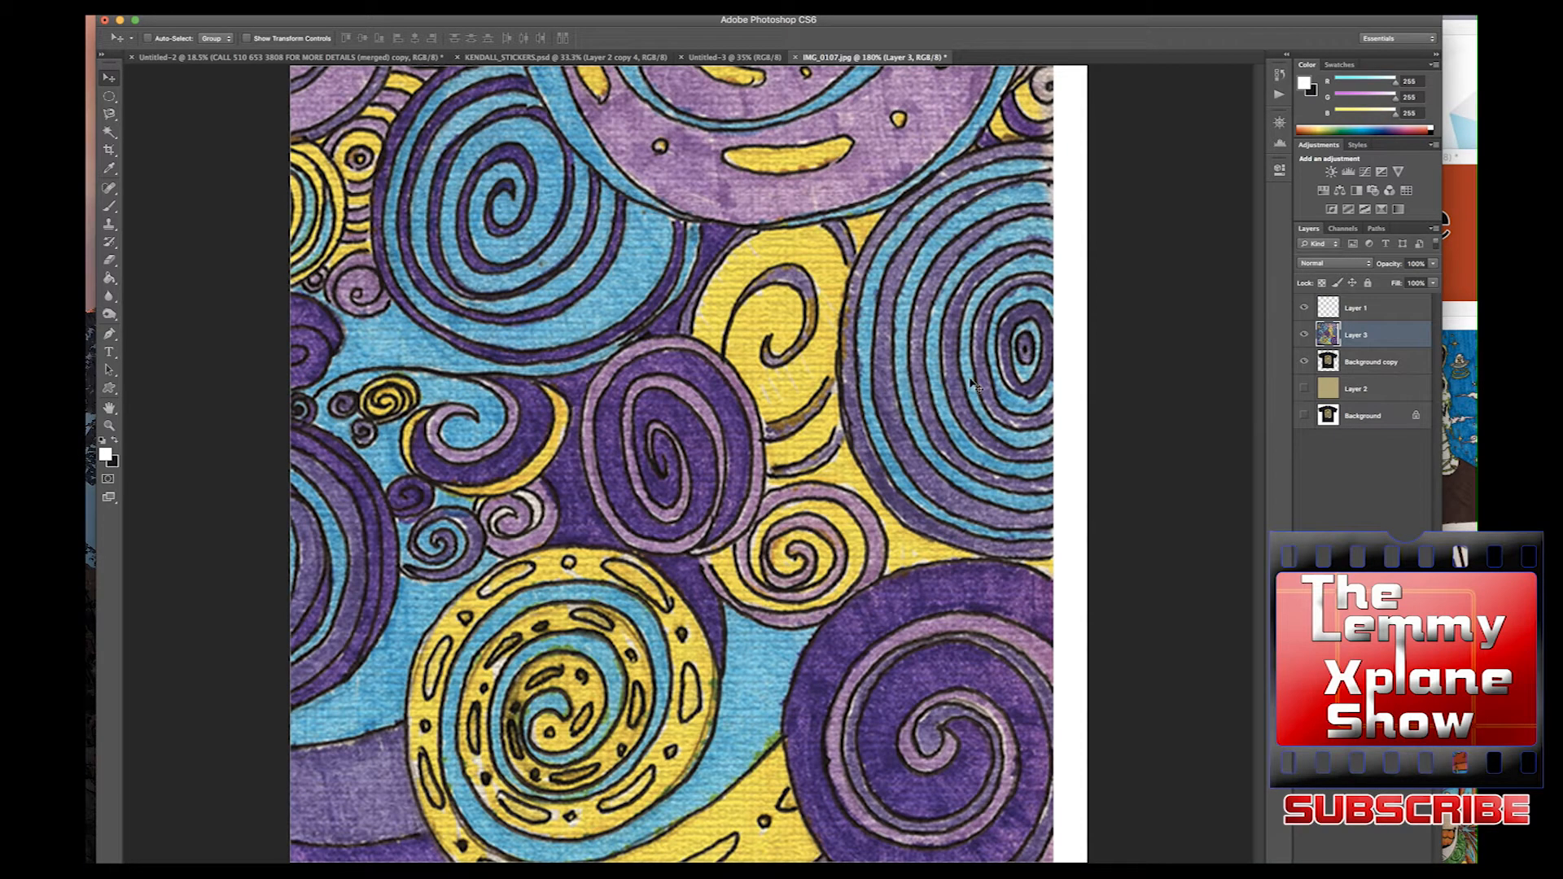
{"action": "left_click_drag", "start_coordinate": [789, 371], "coordinate": [821, 371]}
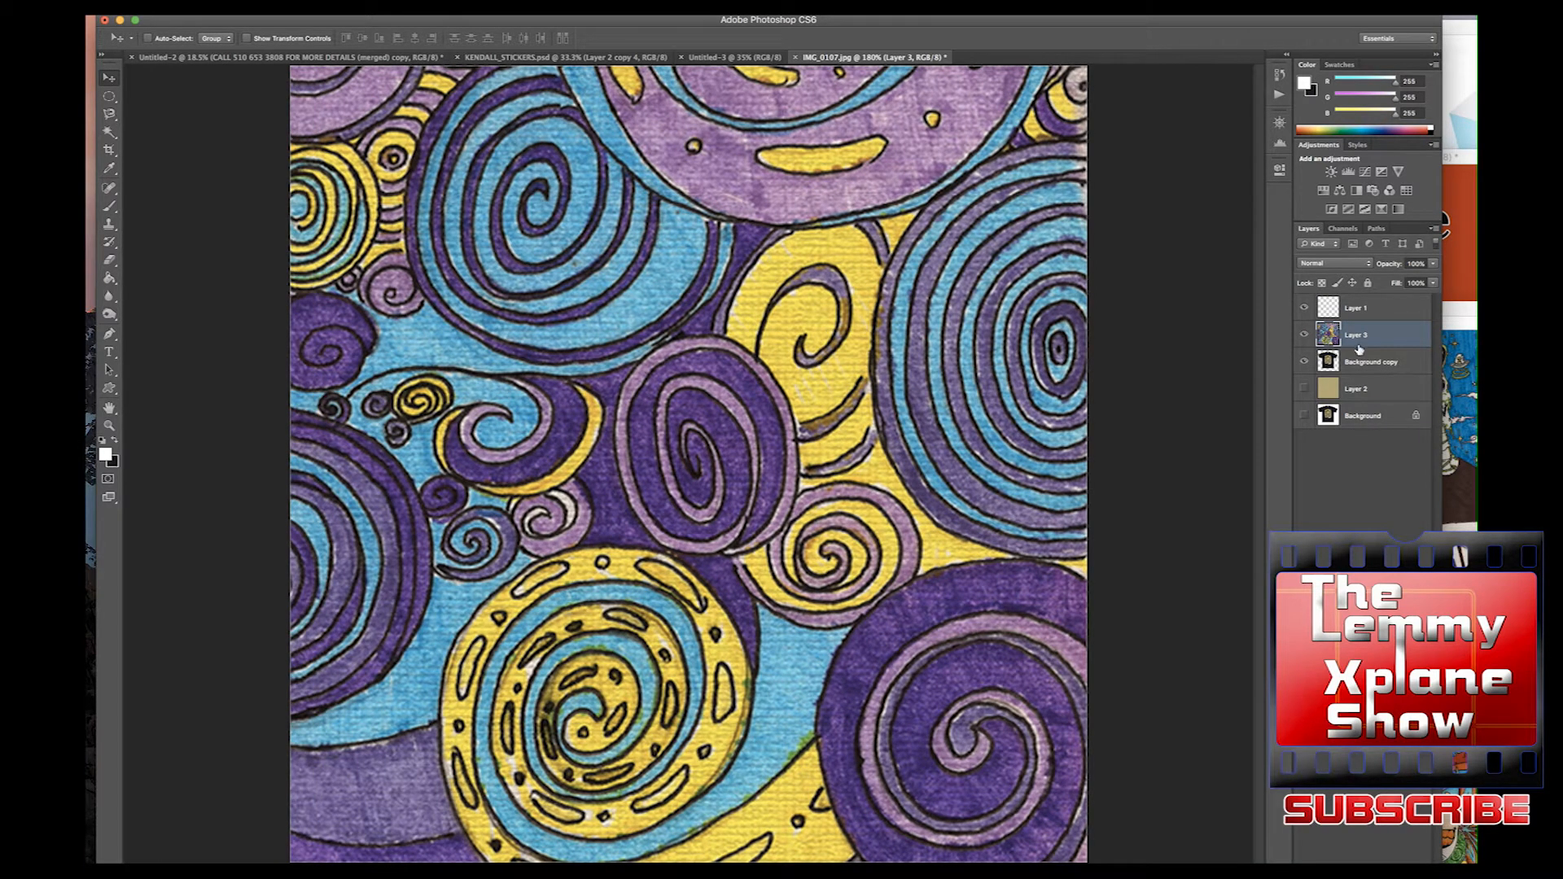
- Move the swirl artwork layer beneath the shirt copy, then delete the artwork layer
{"action": "left_click_drag", "start_coordinate": [1375, 338], "coordinate": [1379, 381]}
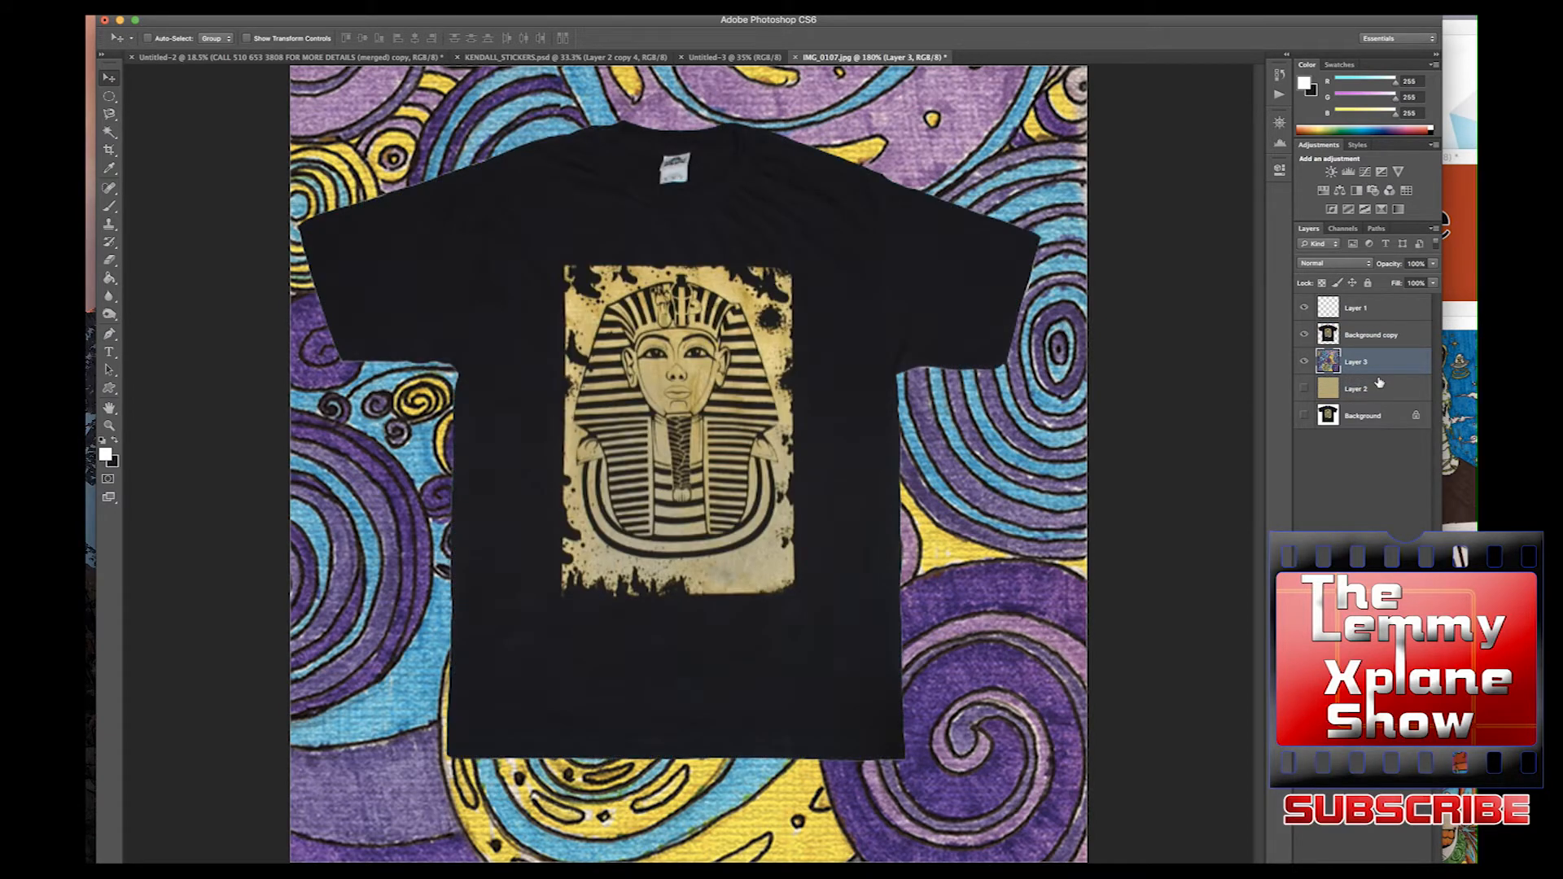
{"action": "key", "text": "Delete"}
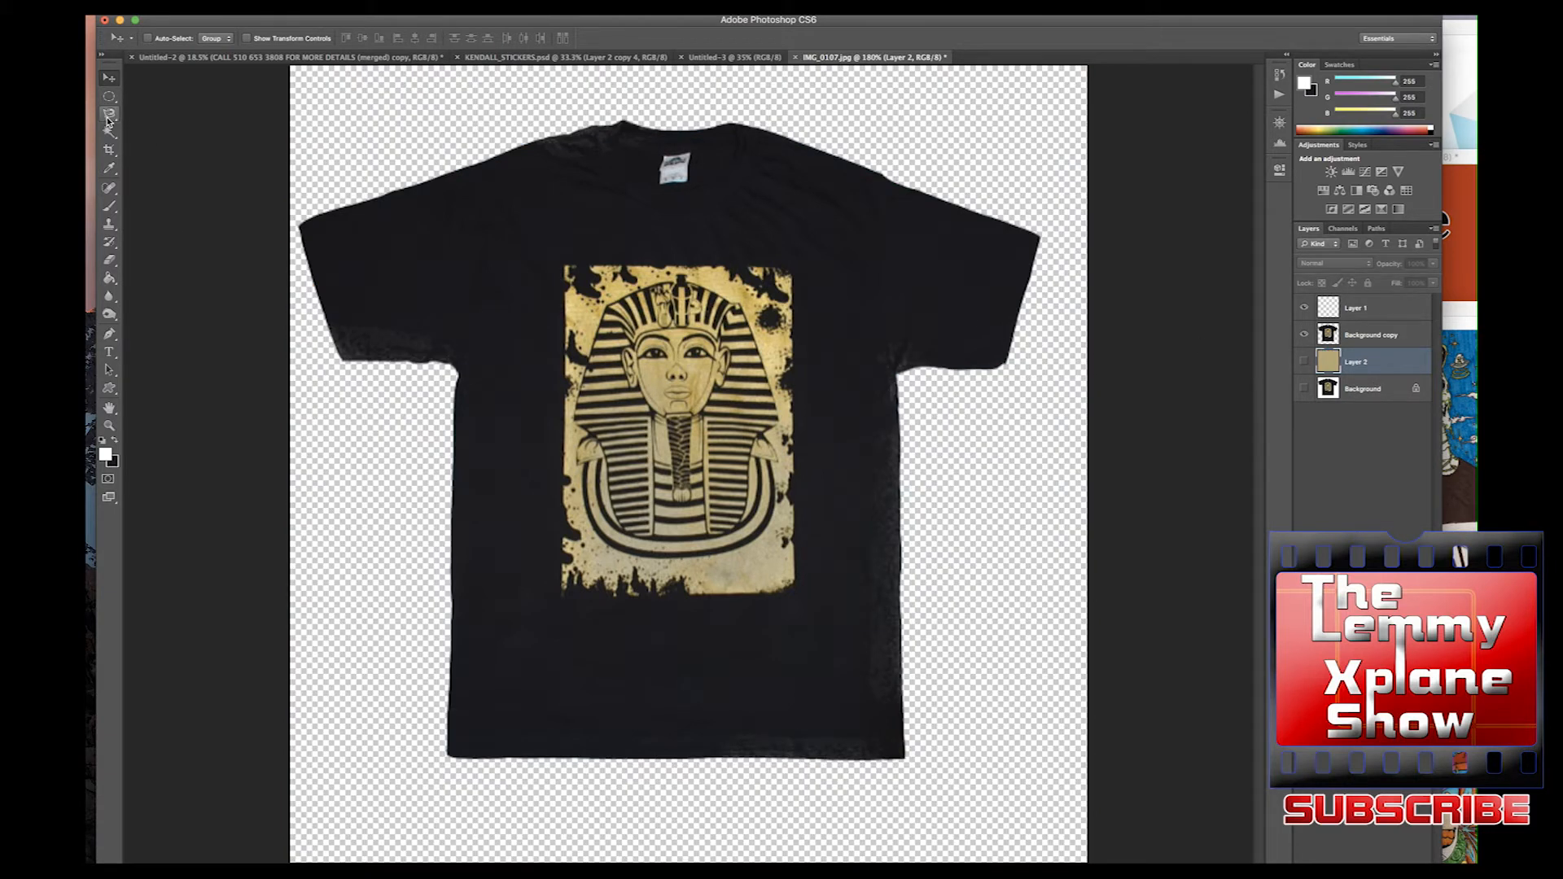
- Choose the Magic Wand, activate and show the original Background layer, and hide Background copy and Layer 1
{"action": "left_click", "coordinate": [109, 118]}
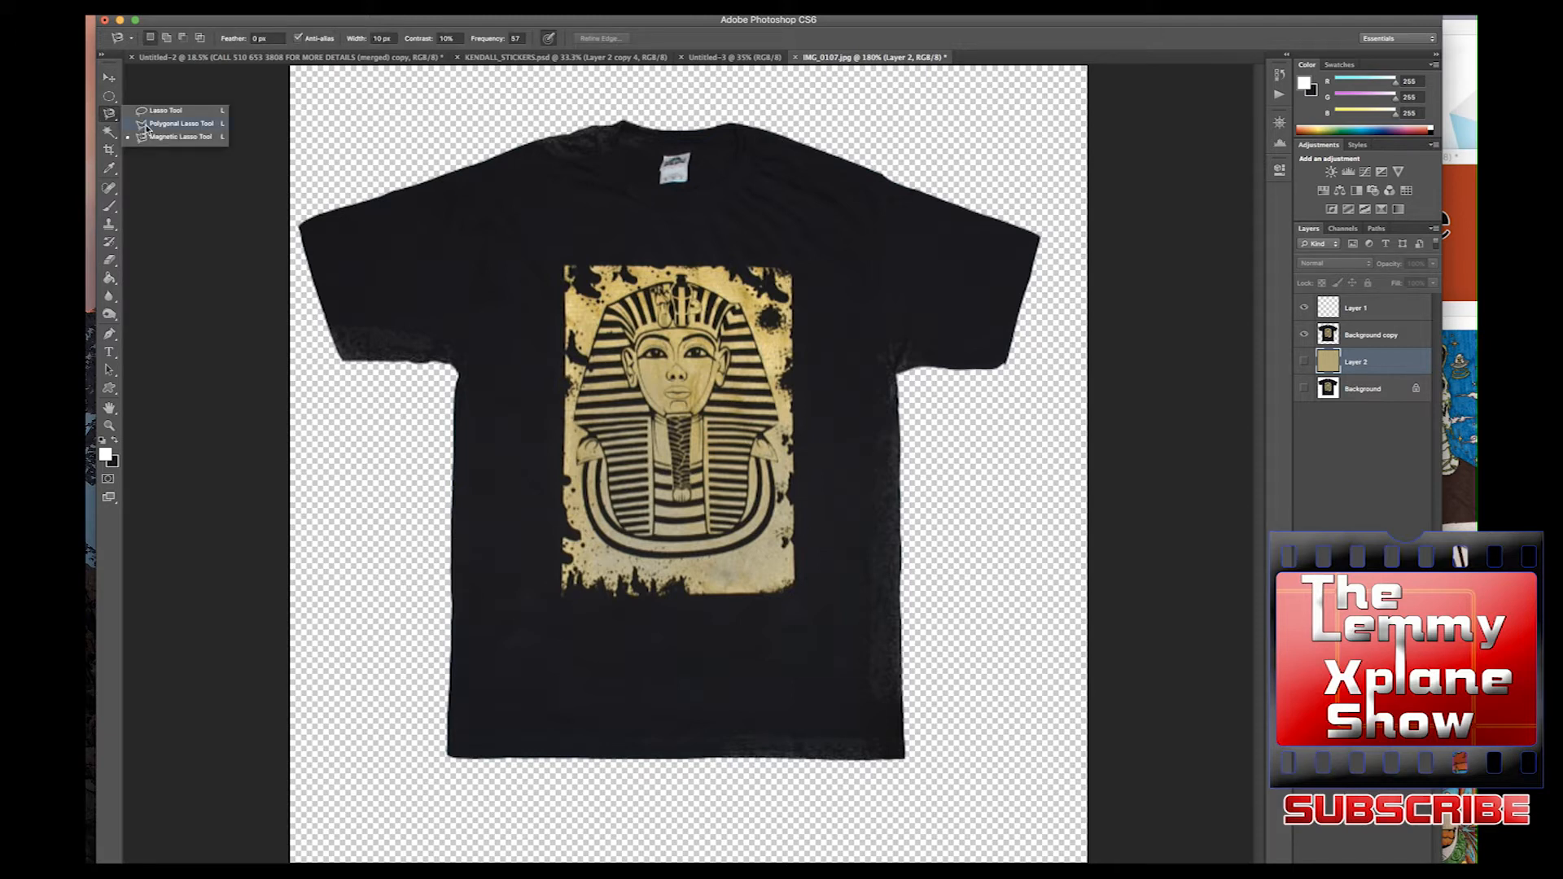
{"action": "left_click", "coordinate": [114, 117]}
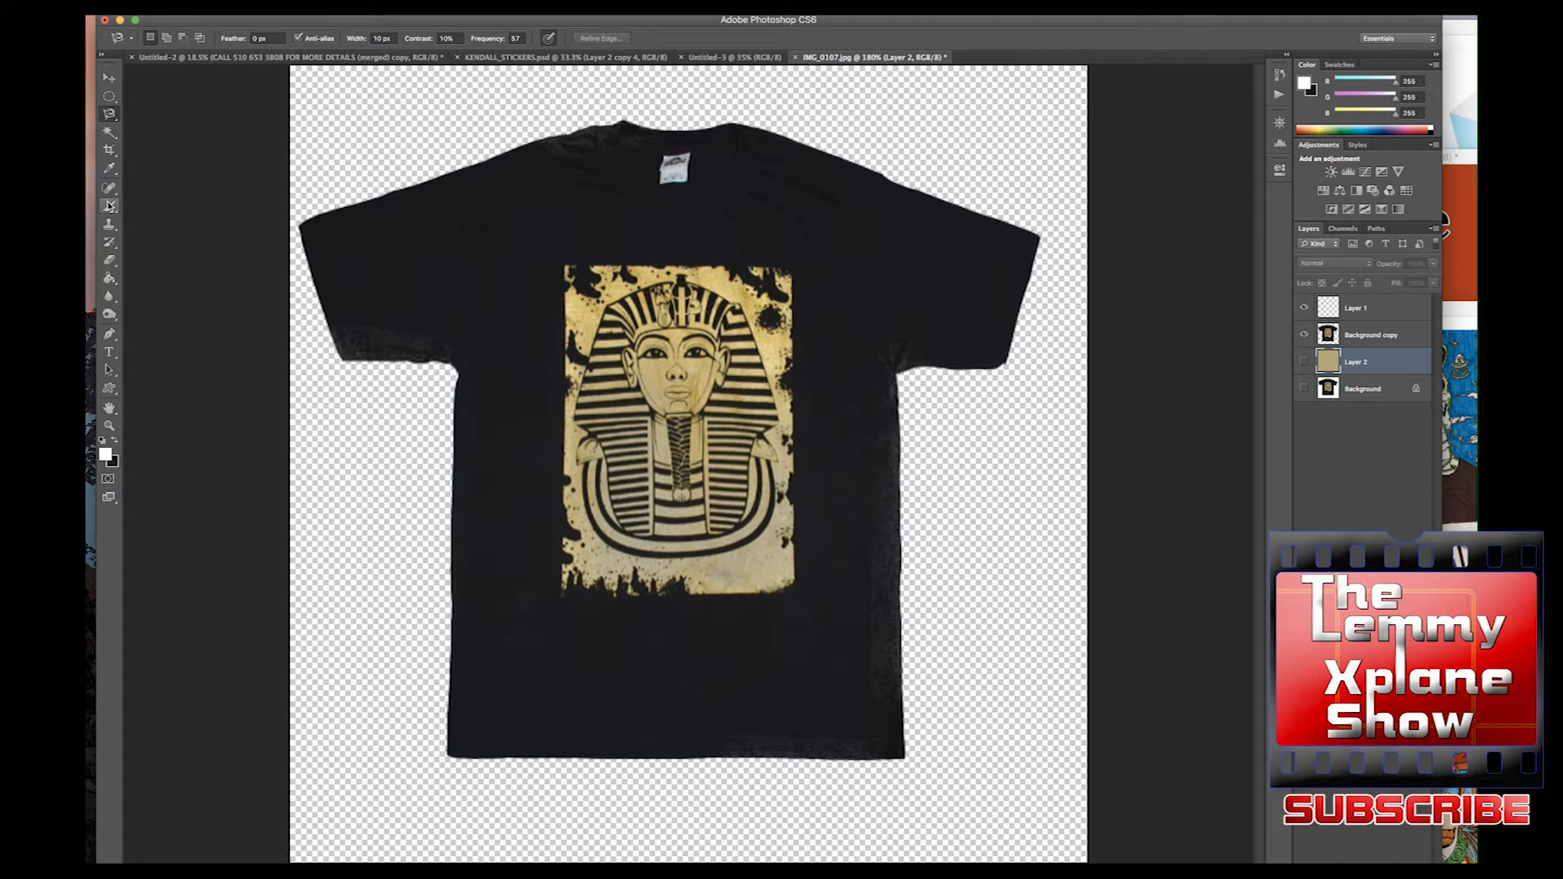
{"action": "left_click", "coordinate": [108, 132]}
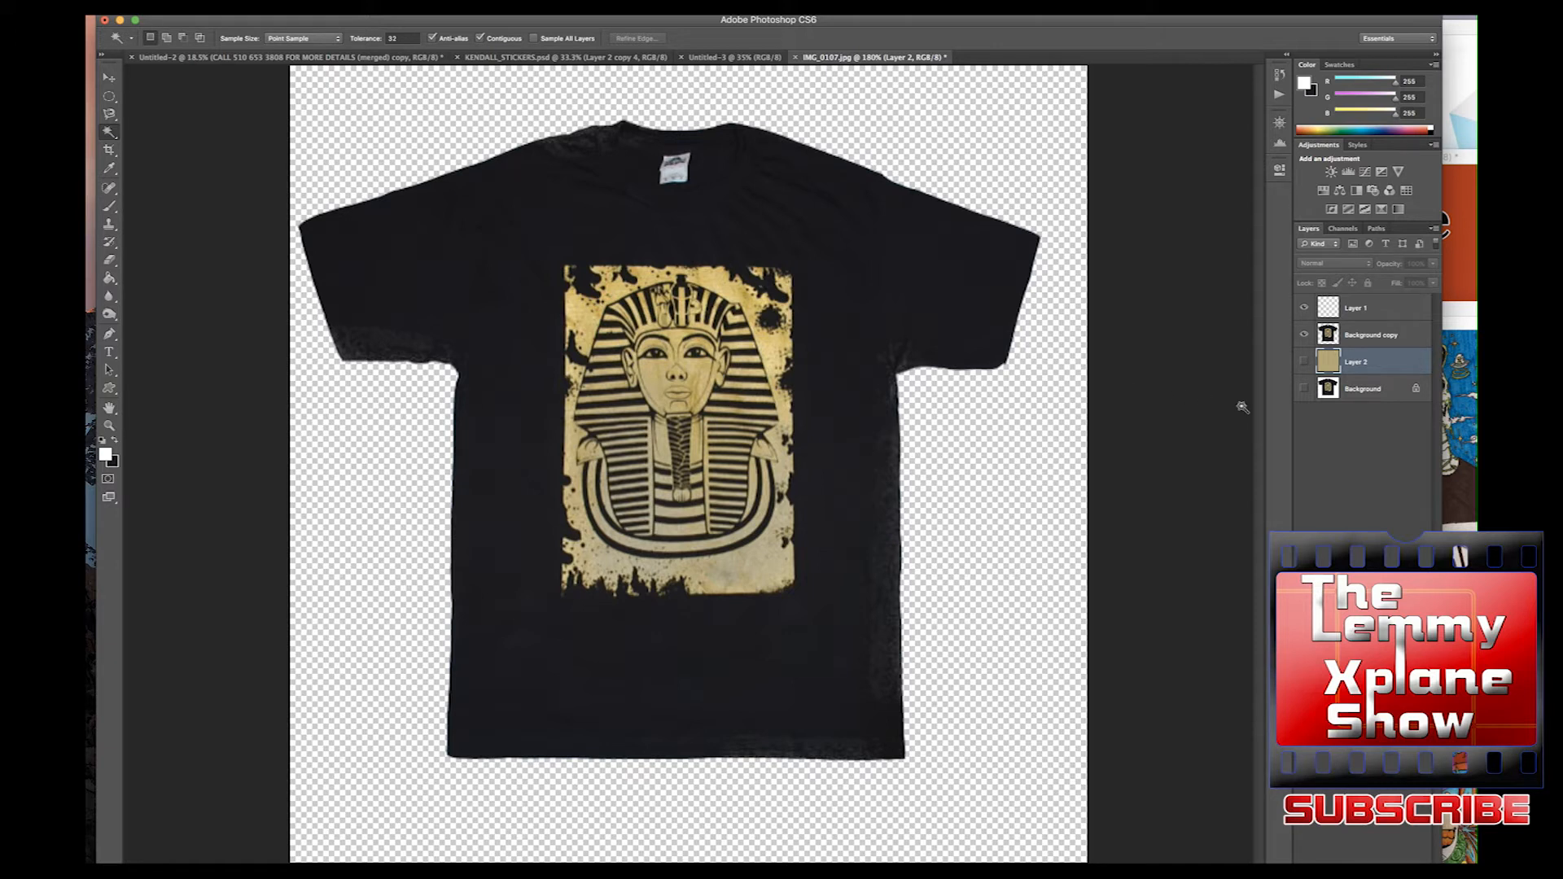
{"action": "left_click", "coordinate": [1390, 390]}
{"action": "left_click", "coordinate": [1304, 389]}
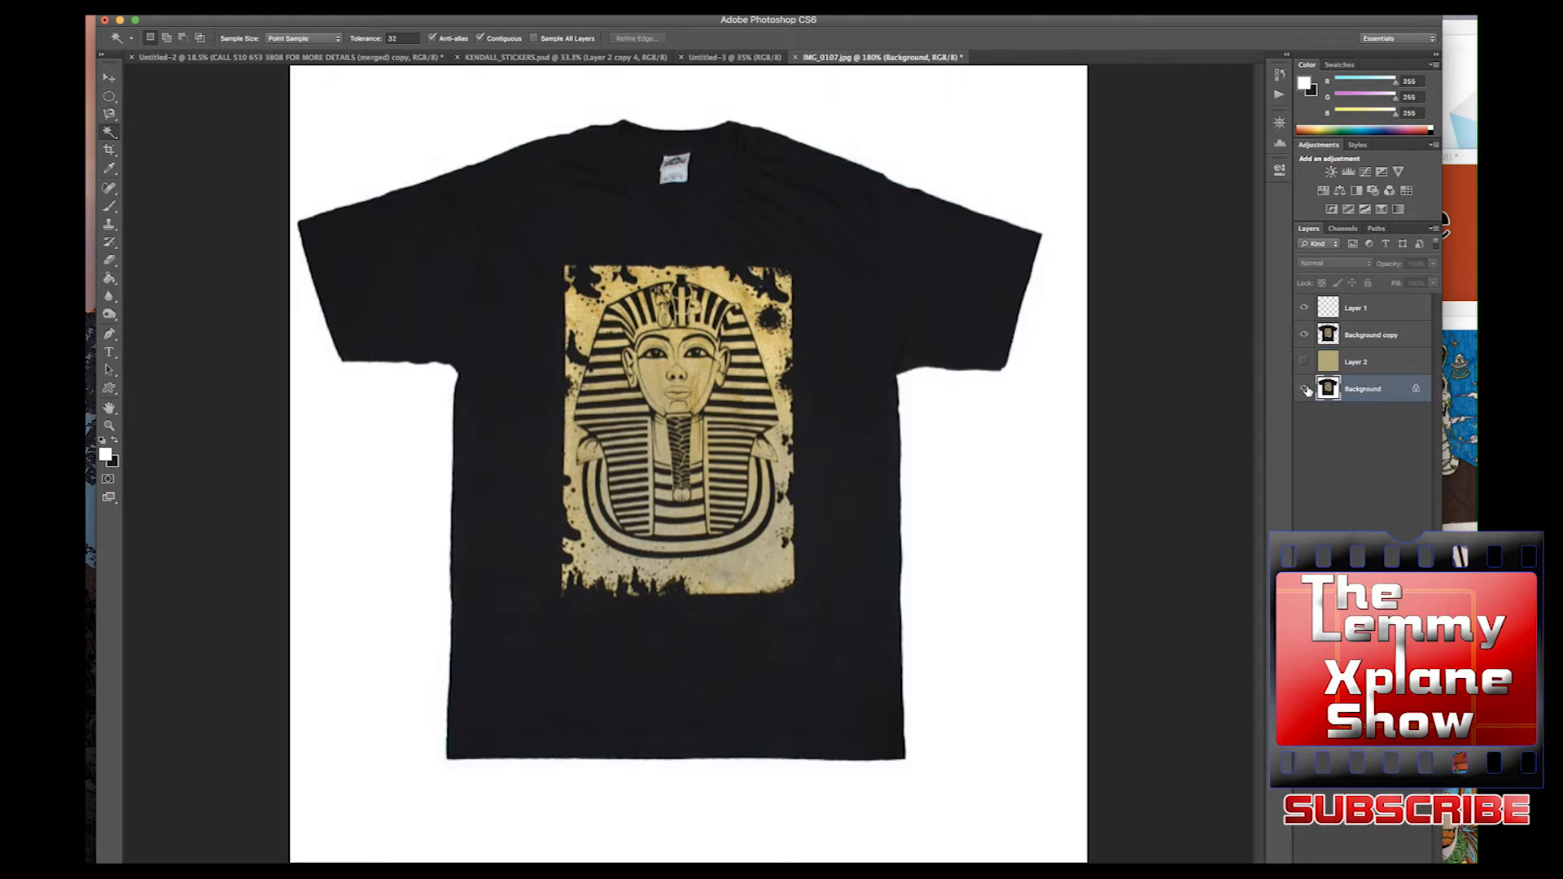
{"action": "left_click", "coordinate": [1304, 334]}
{"action": "left_click", "coordinate": [1304, 307]}
- Select the shirt's black fabric with the Magic Wand, then clear the selection
{"action": "left_click", "coordinate": [484, 297]}
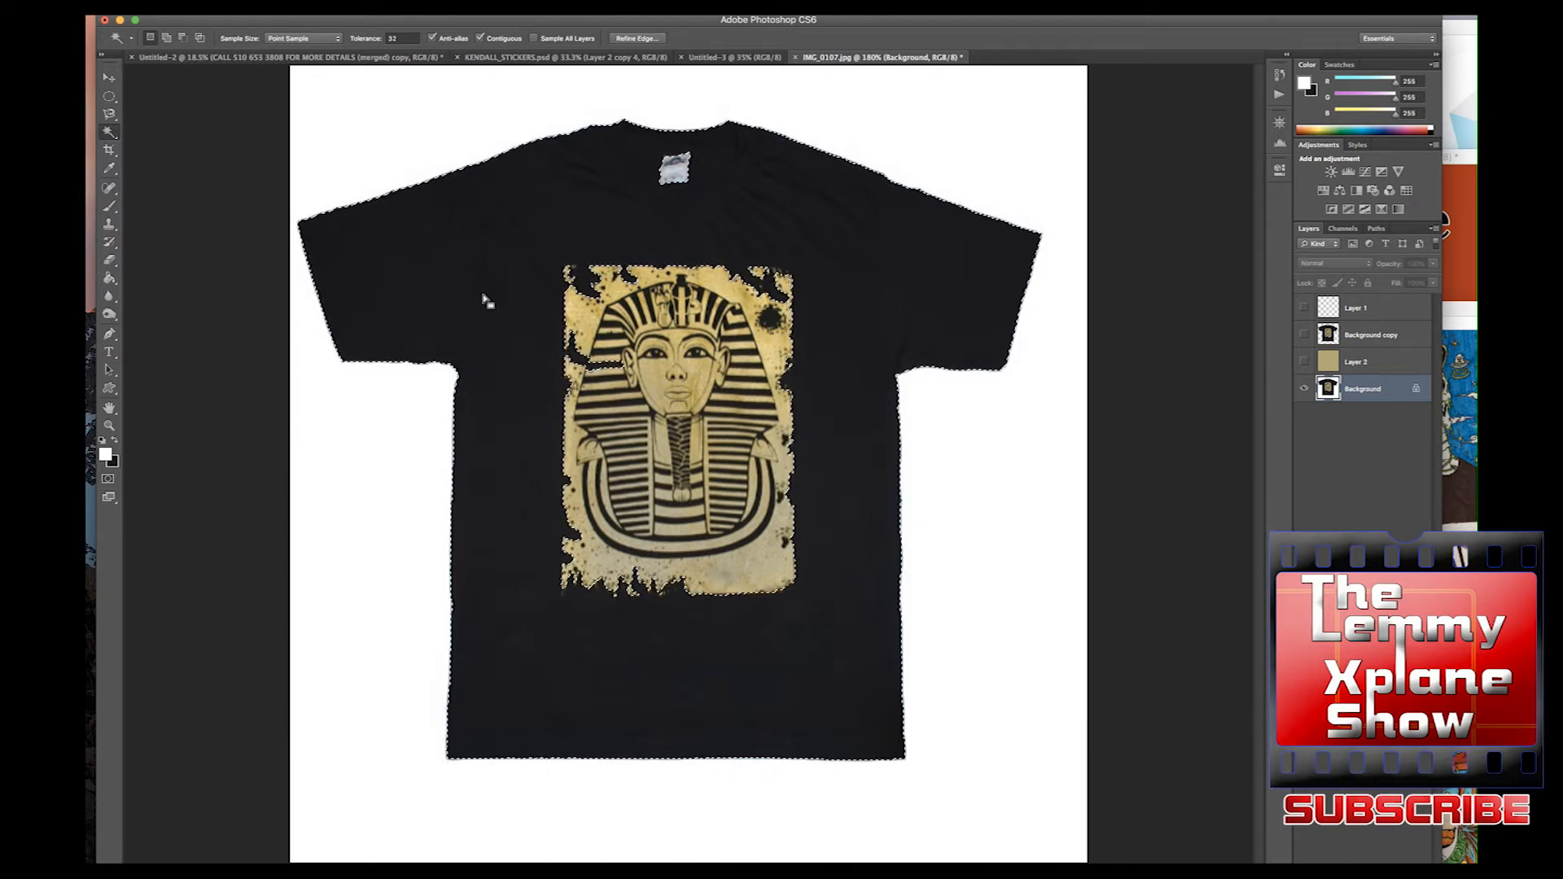
{"action": "key", "text": "super+d"}
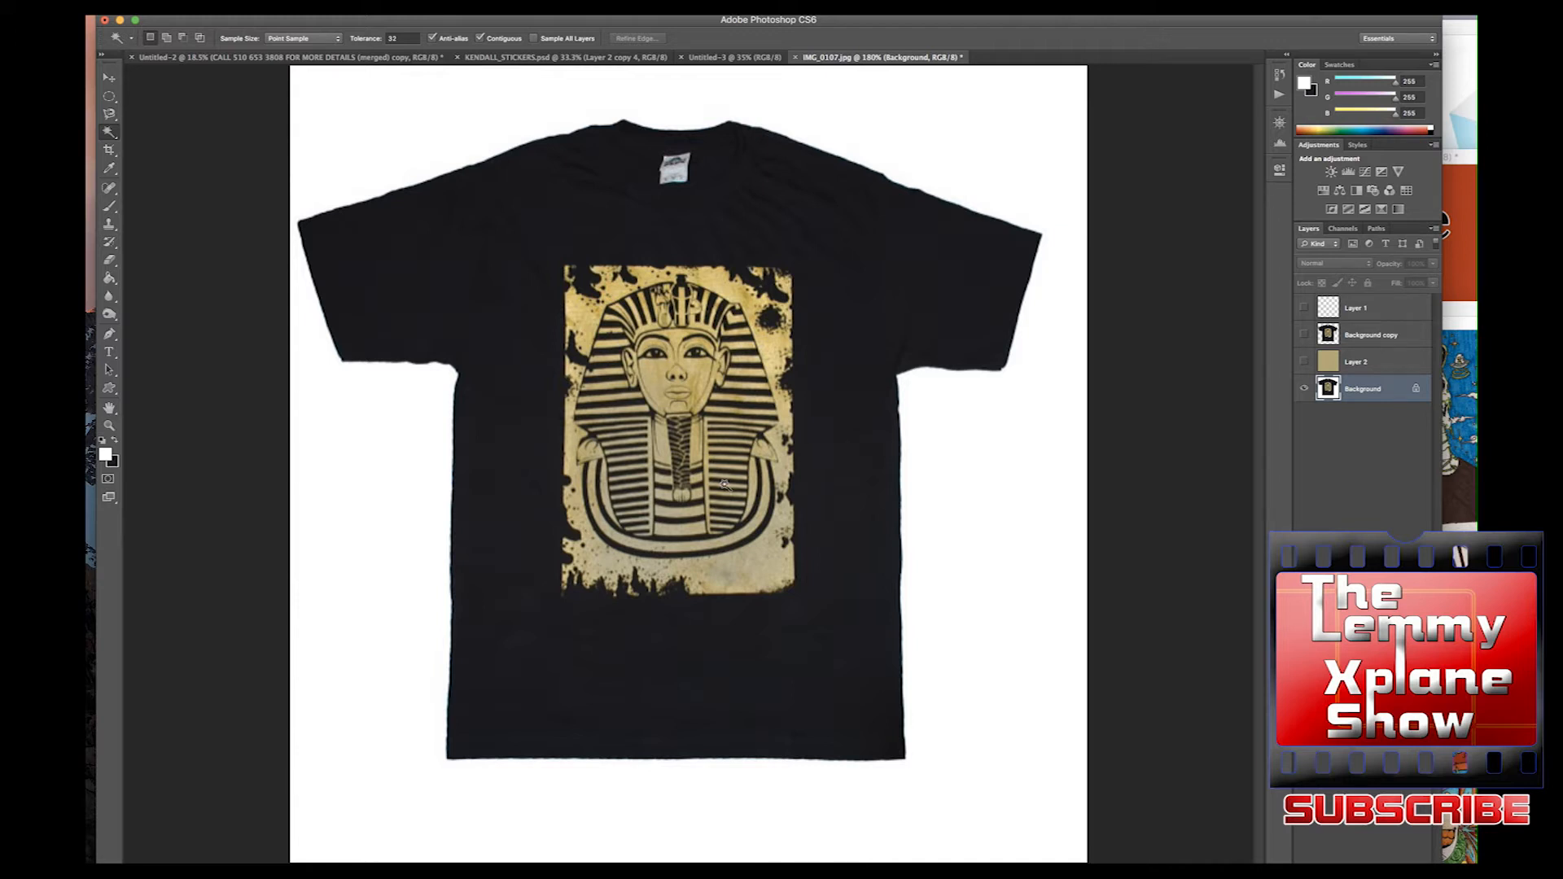
- Select the print's tan areas with the Magic Wand, extend the selection to similar colours, and delete the selected areas
{"action": "left_click", "coordinate": [751, 568]}
{"action": "left_click", "coordinate": [303, 8]}
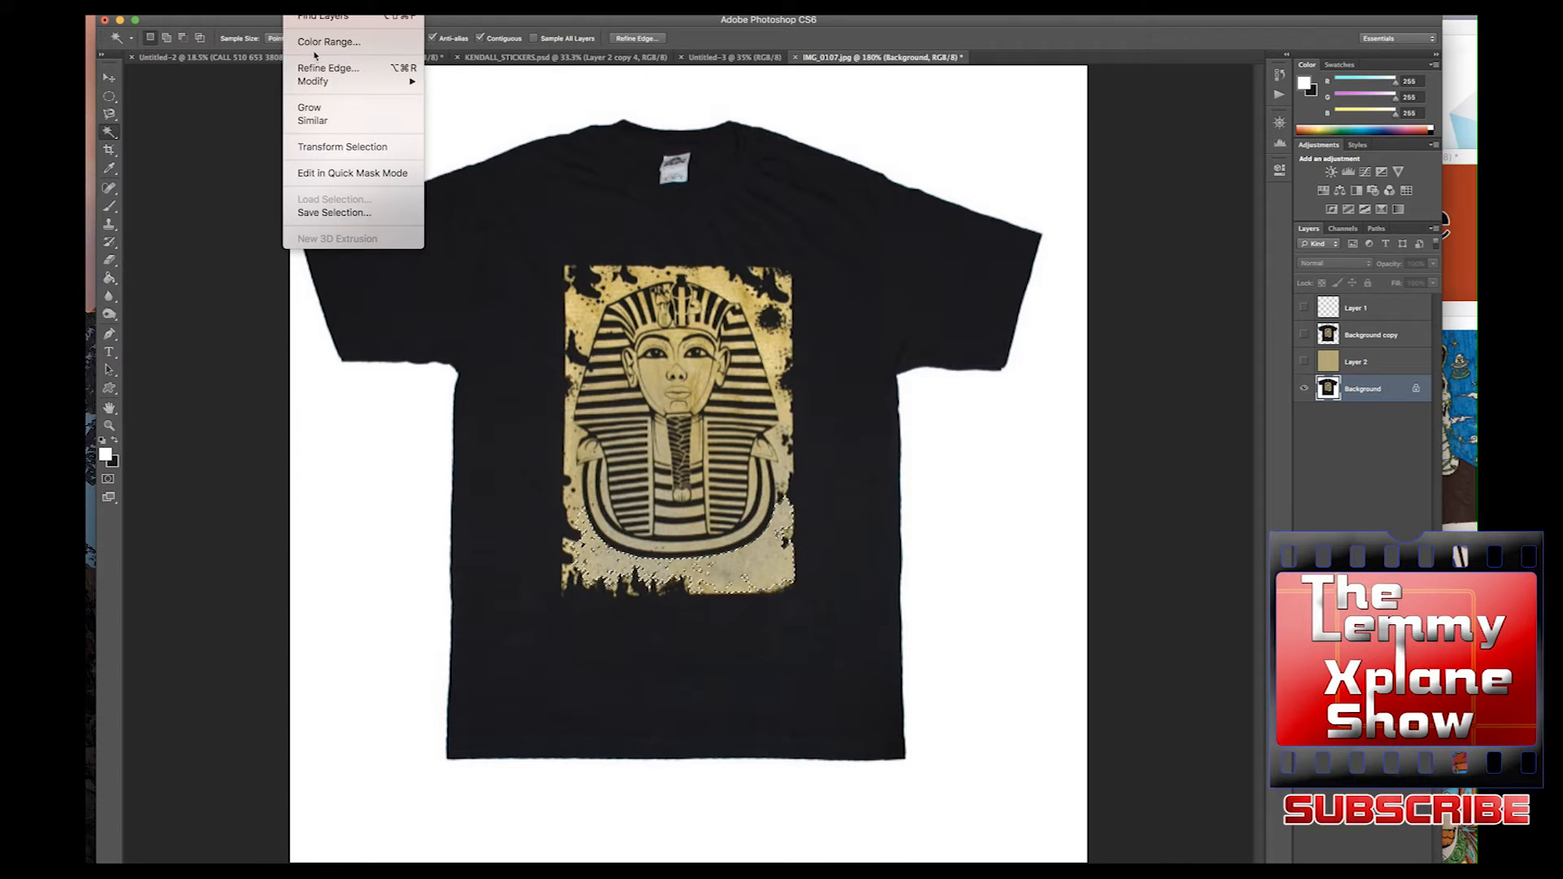
{"action": "left_click", "coordinate": [319, 126]}
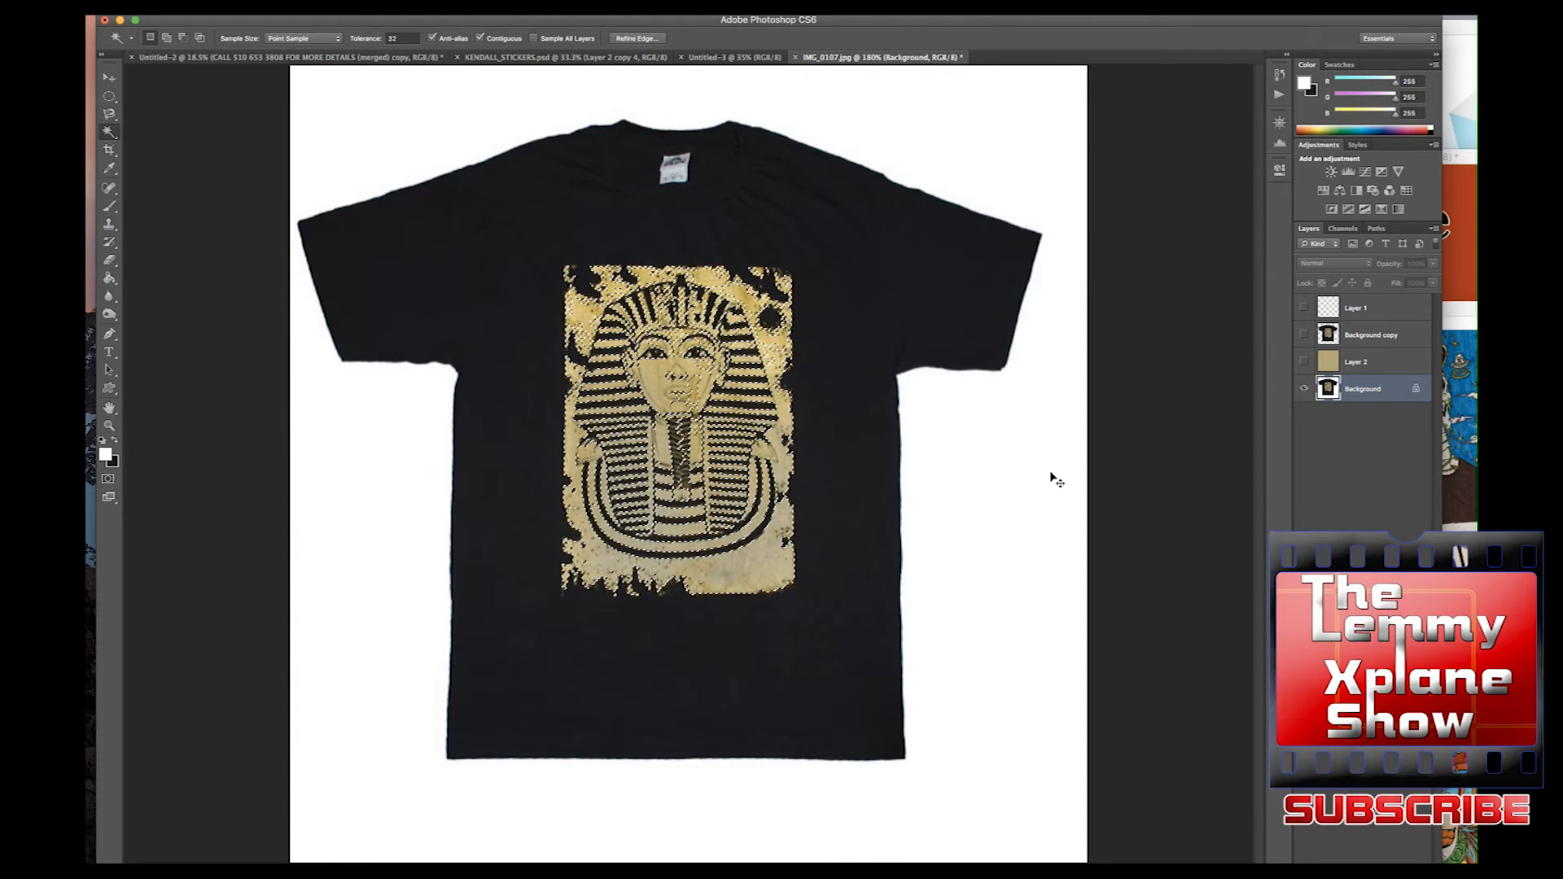
{"action": "key", "text": "BackSpace"}
{"action": "key", "text": "ctrl+d"}
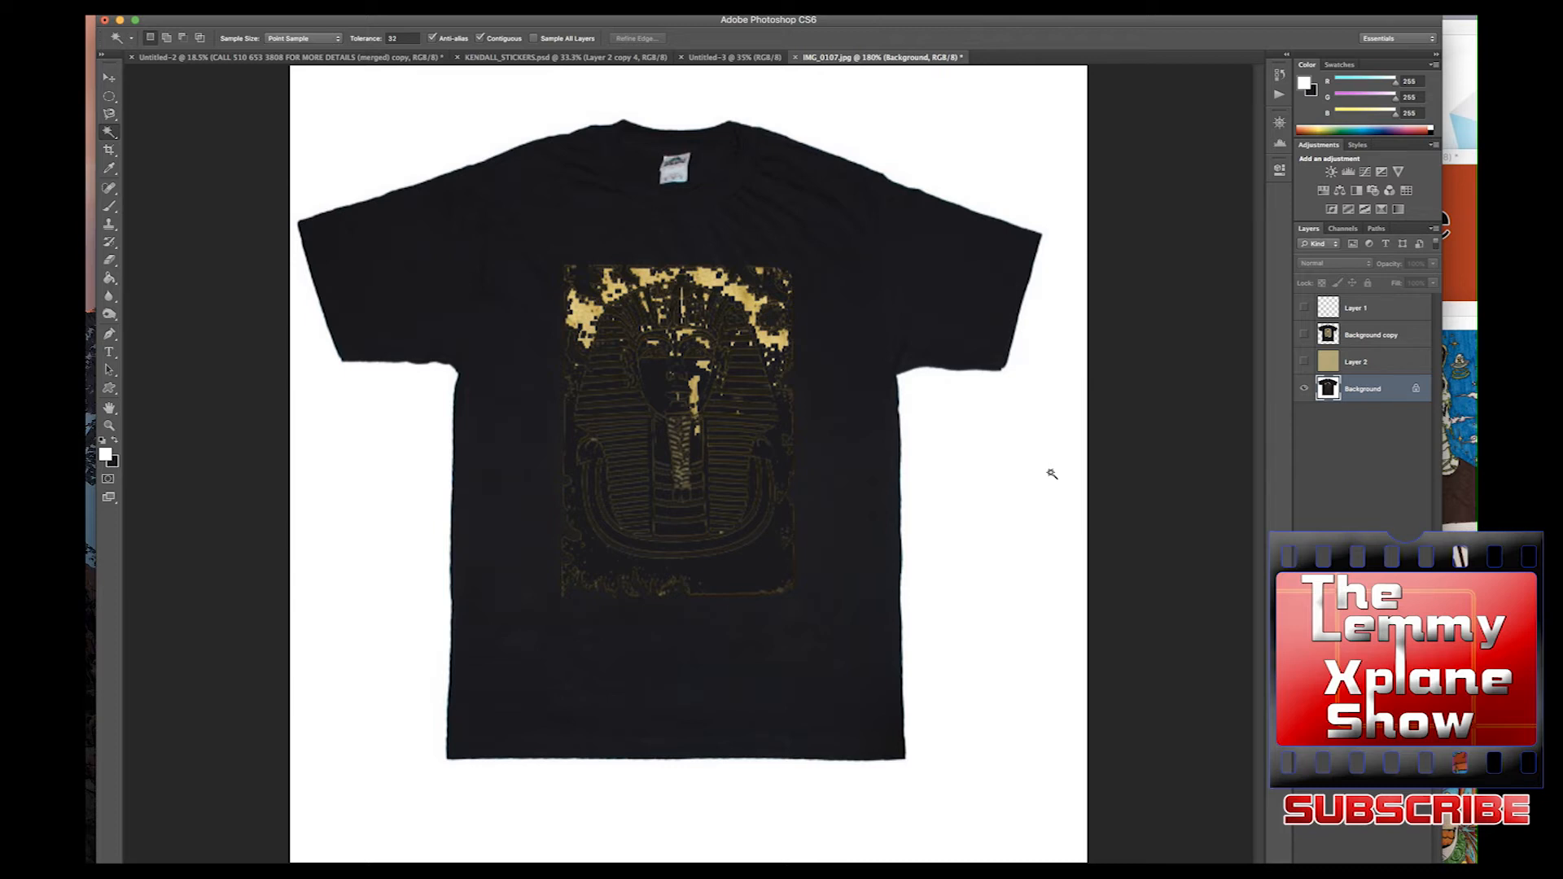
- Undo the deletion on the print, then select and deselect the black fabric with the Magic Wand
{"action": "left_click", "coordinate": [764, 427], "text": "shift"}
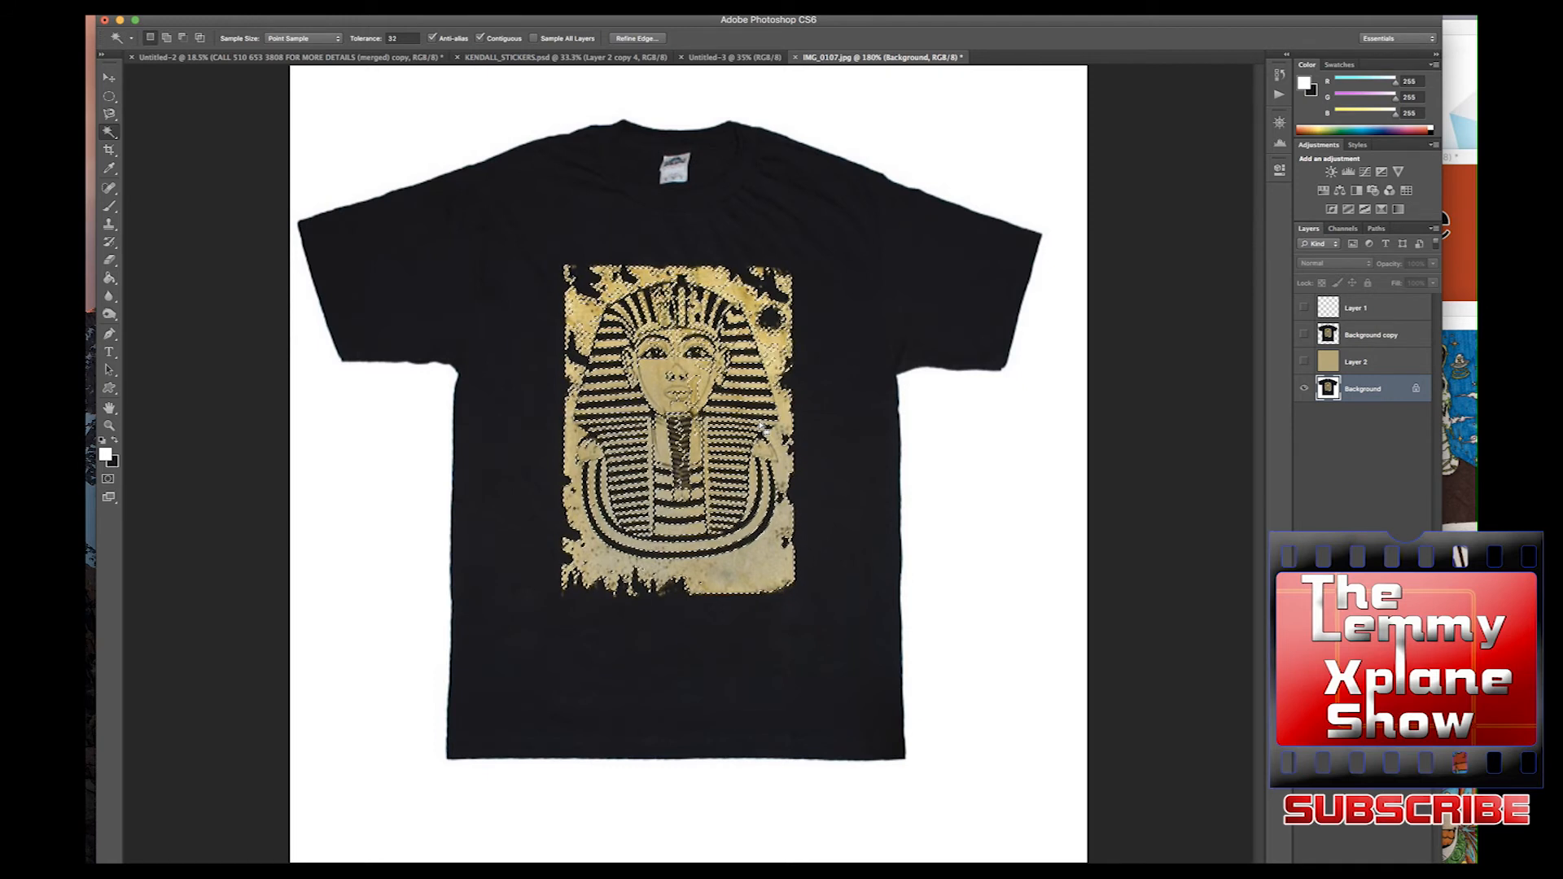
{"action": "key", "text": "super+d"}
{"action": "left_click", "coordinate": [516, 333]}
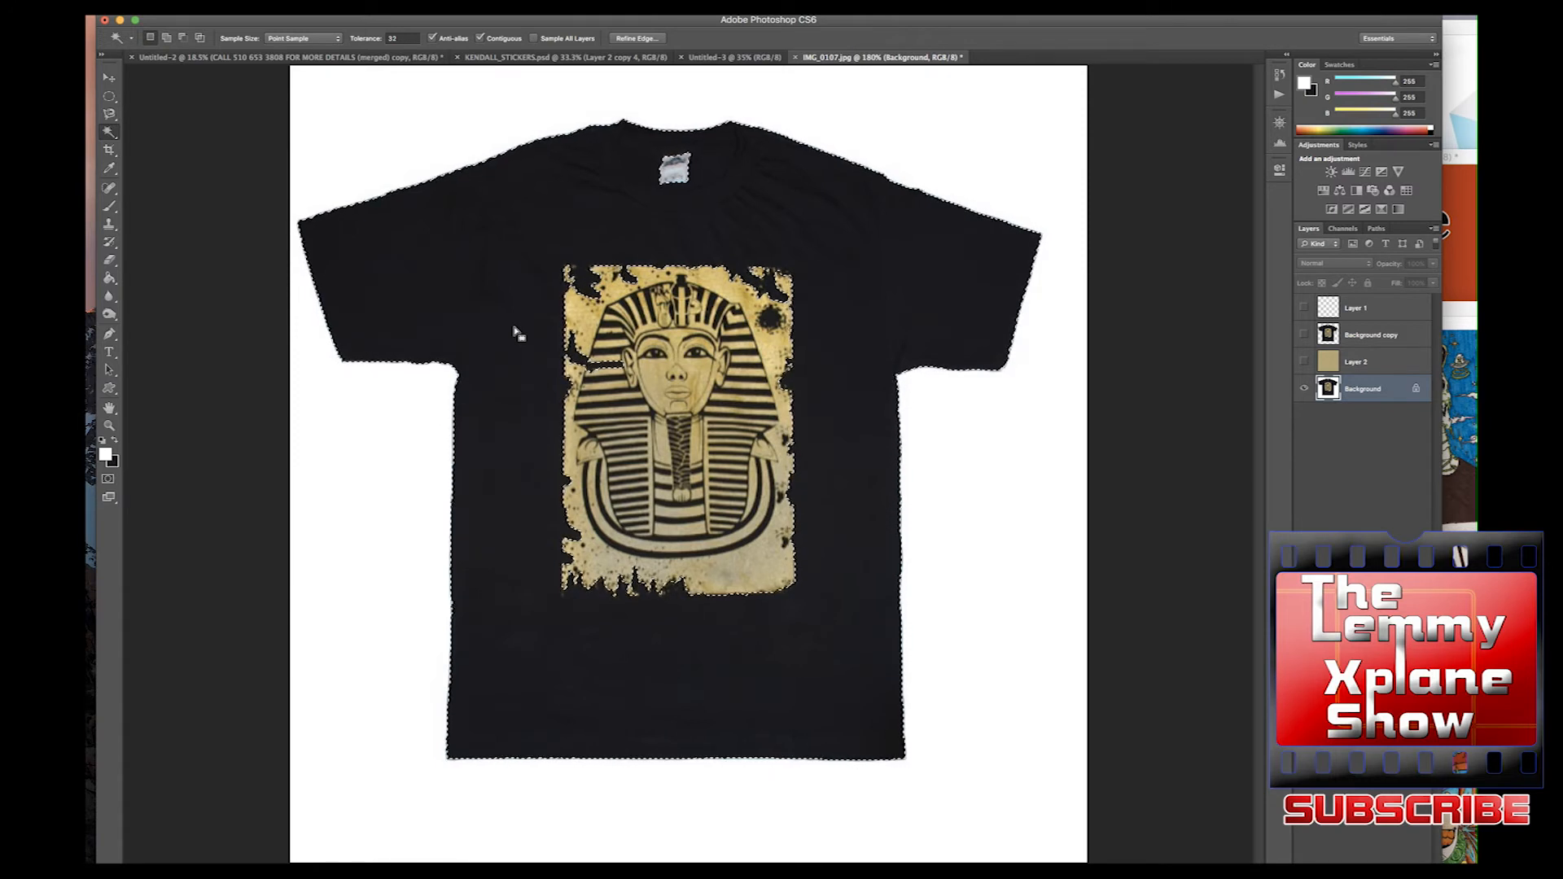
{"action": "key", "text": "super+d"}
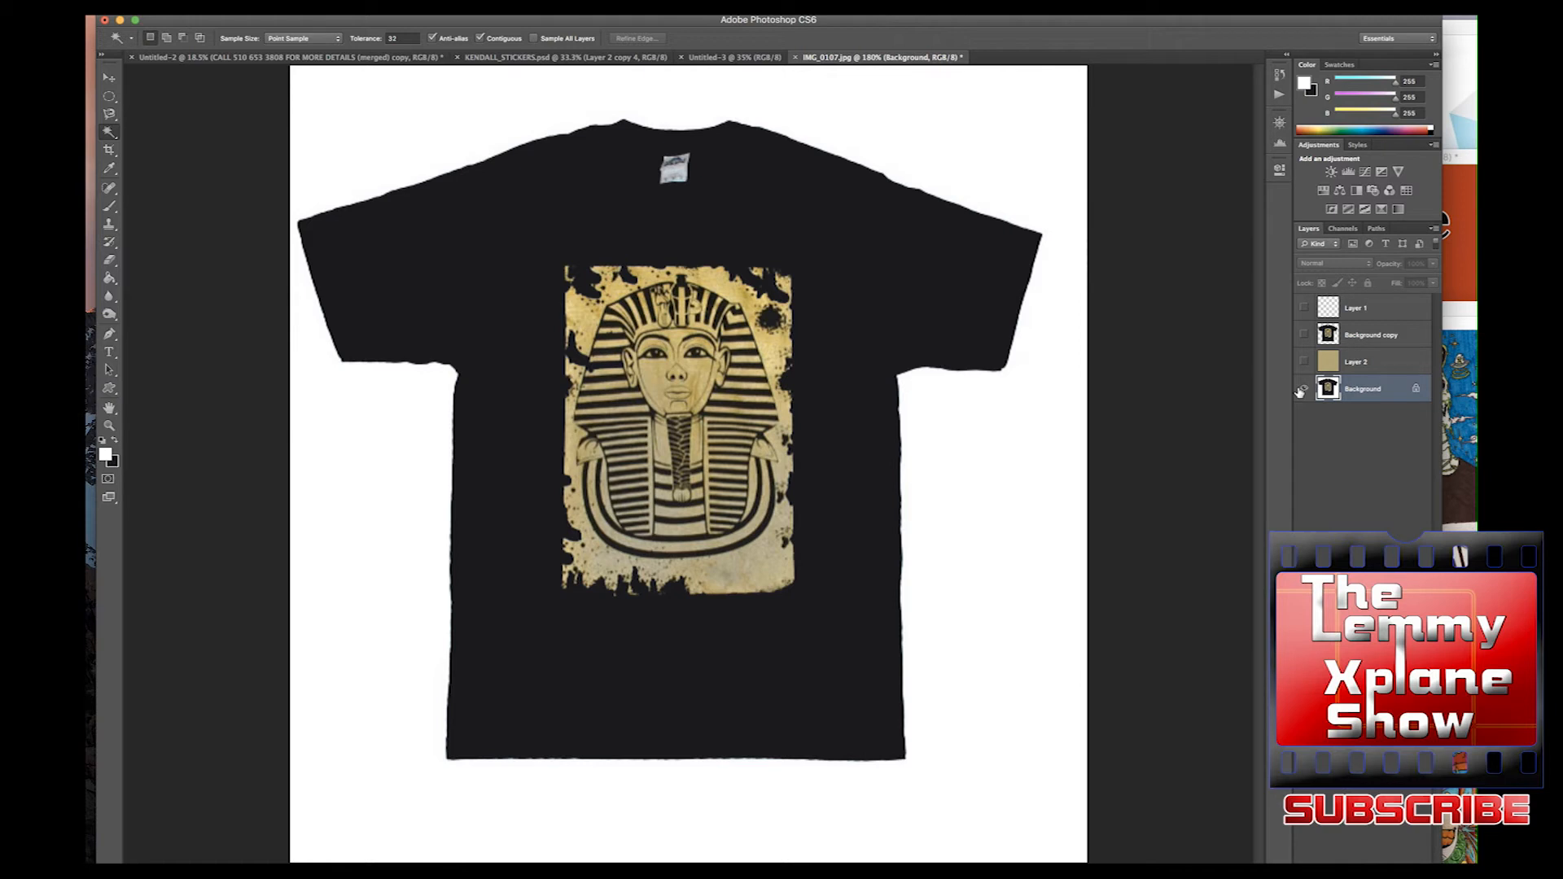
- Convert the locked Background into a regular layer named Layer 0 with Normal mode and 100% opacity
{"action": "double_click", "coordinate": [1355, 390]}
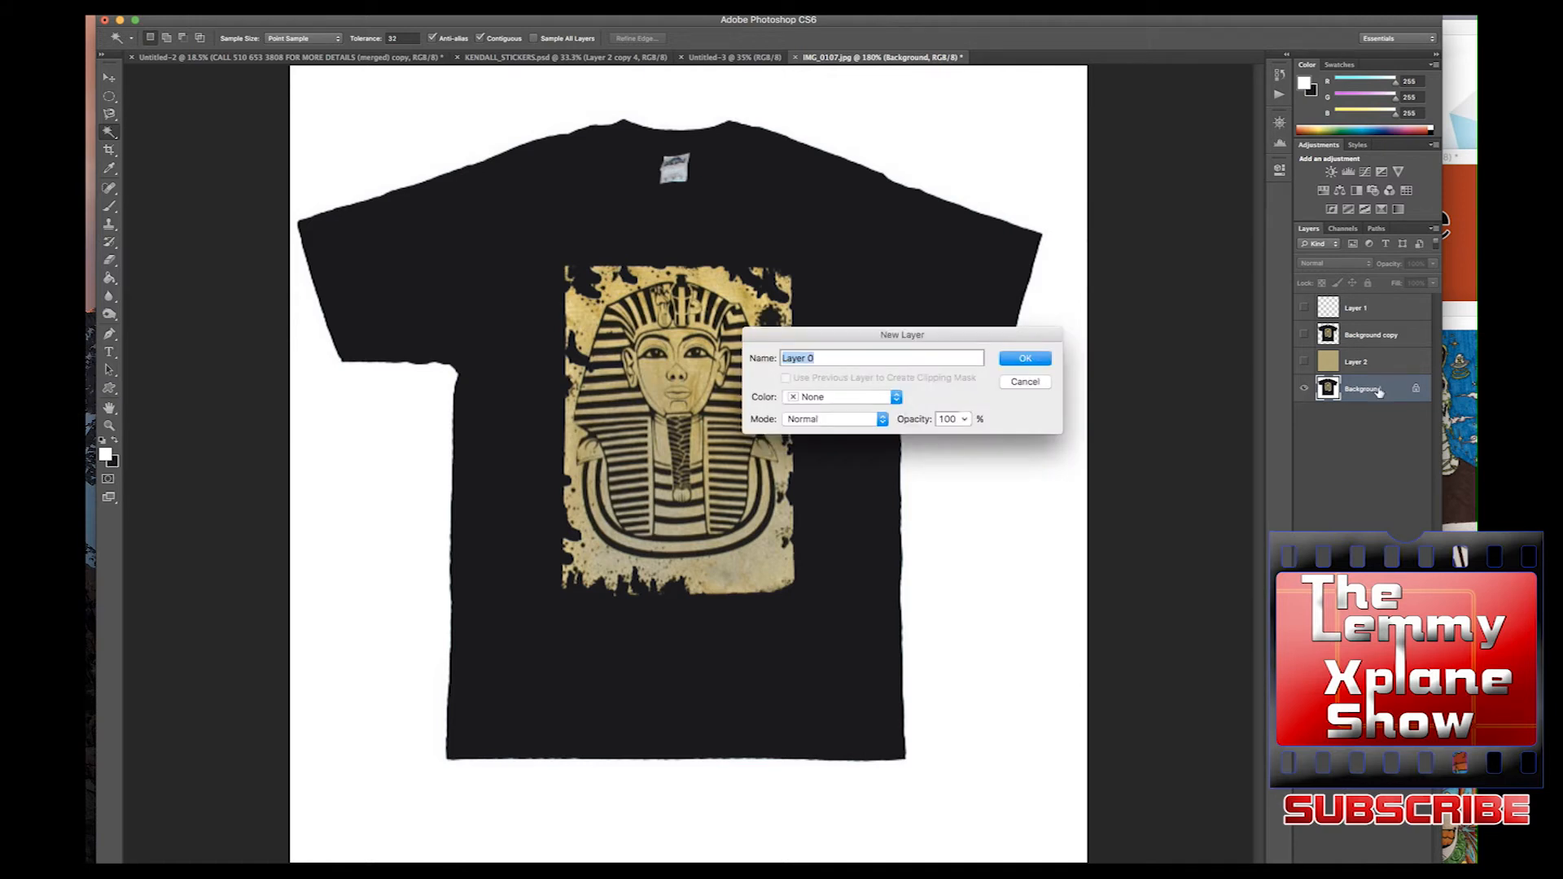
{"action": "left_click", "coordinate": [1025, 358]}
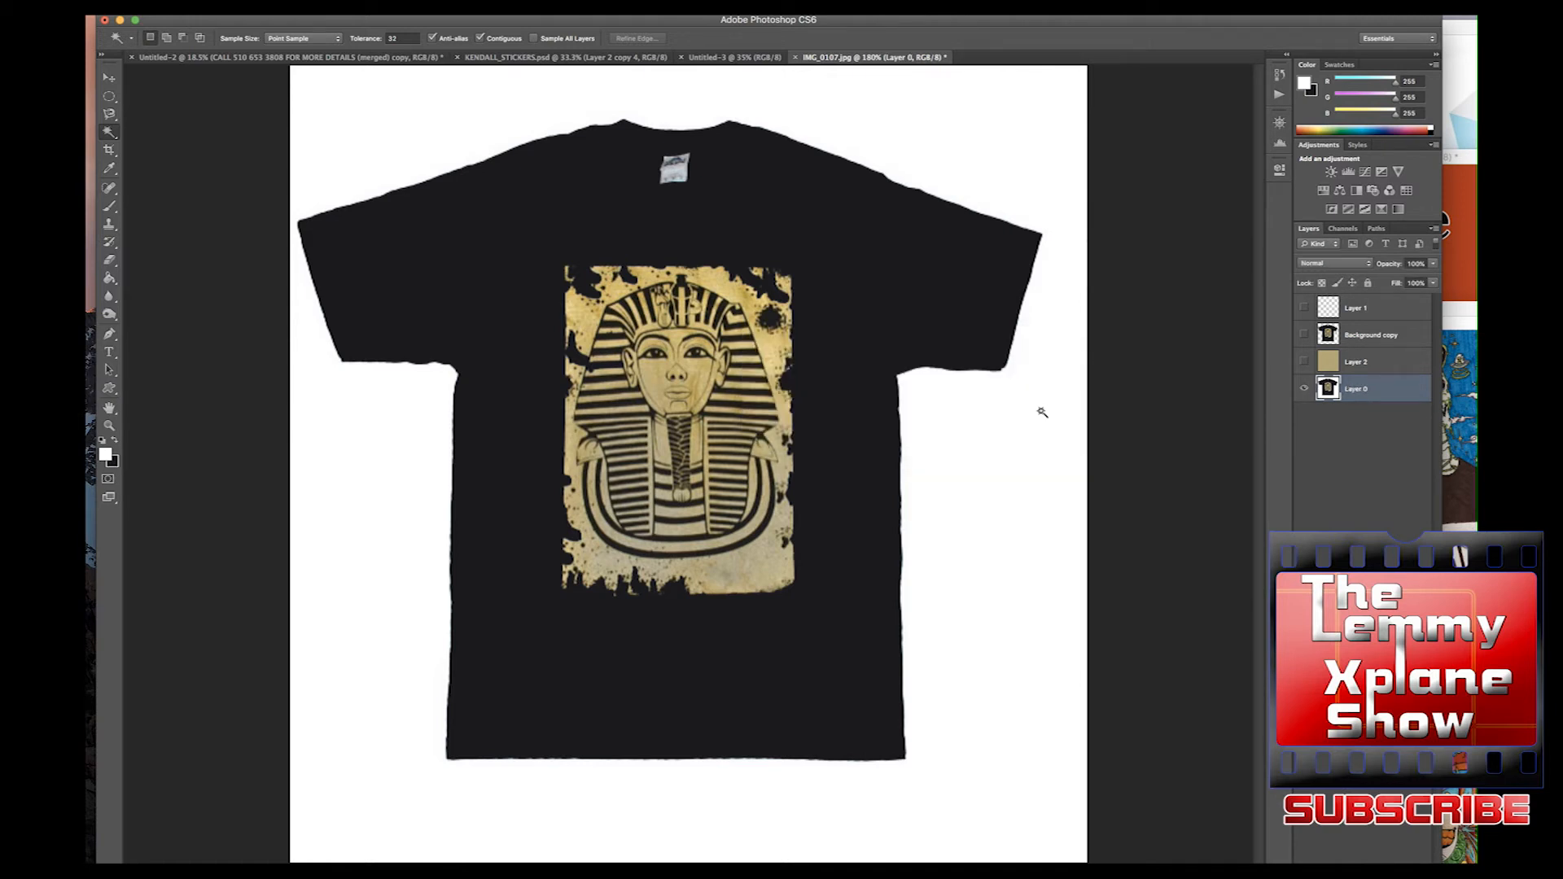
- Delete the black fabric from Layer 0 using a Magic Wand selection, then undo the deletion and clear the selection
{"action": "left_click", "coordinate": [867, 405]}
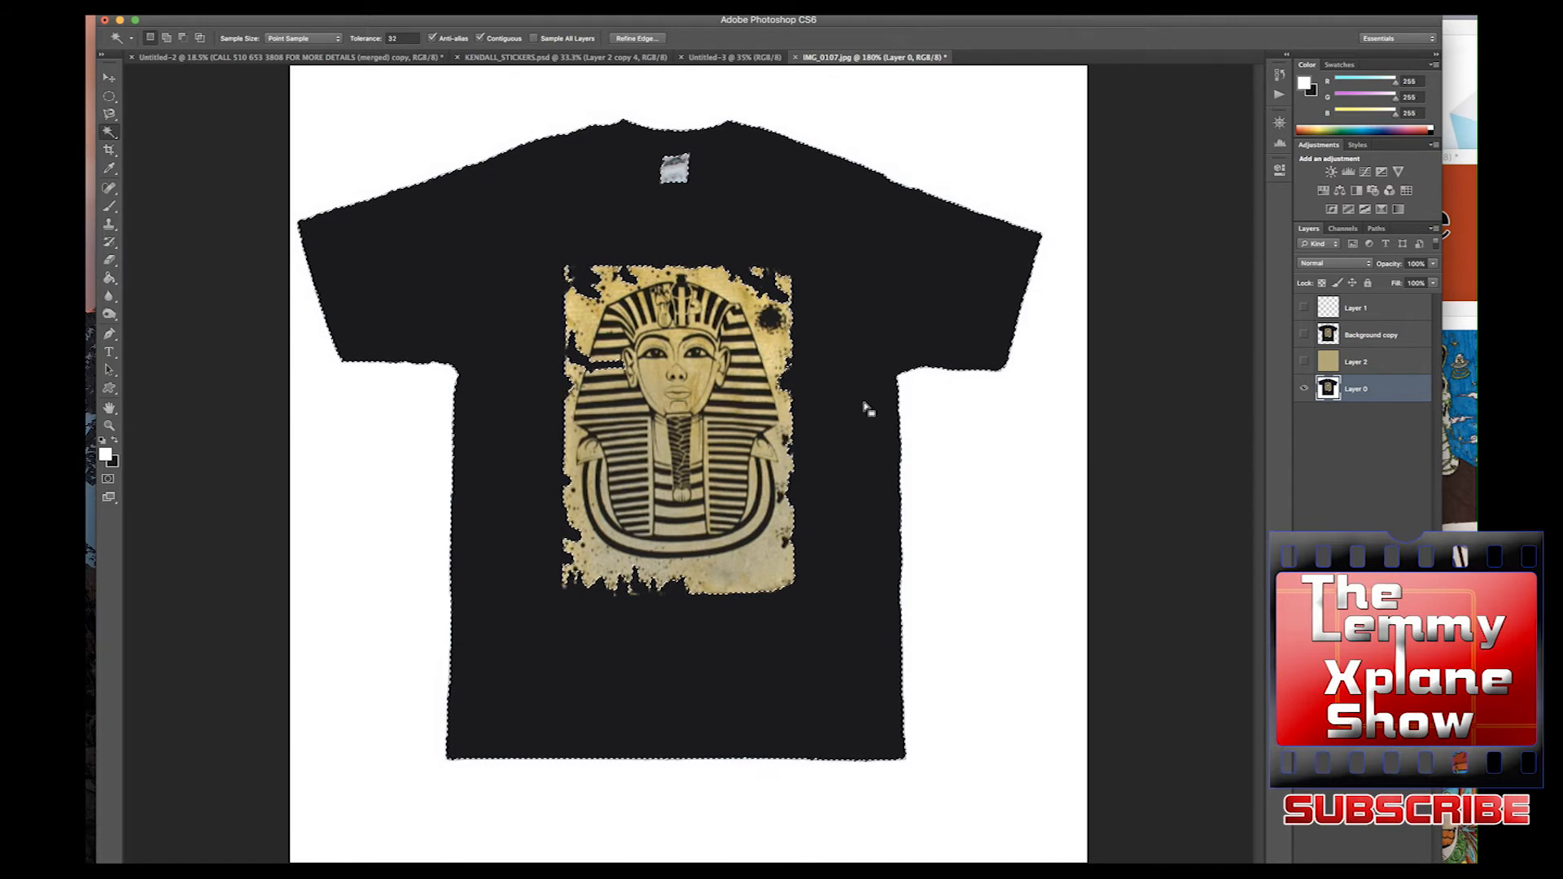
{"action": "key", "text": "Delete"}
{"action": "key", "text": "ctrl+d"}
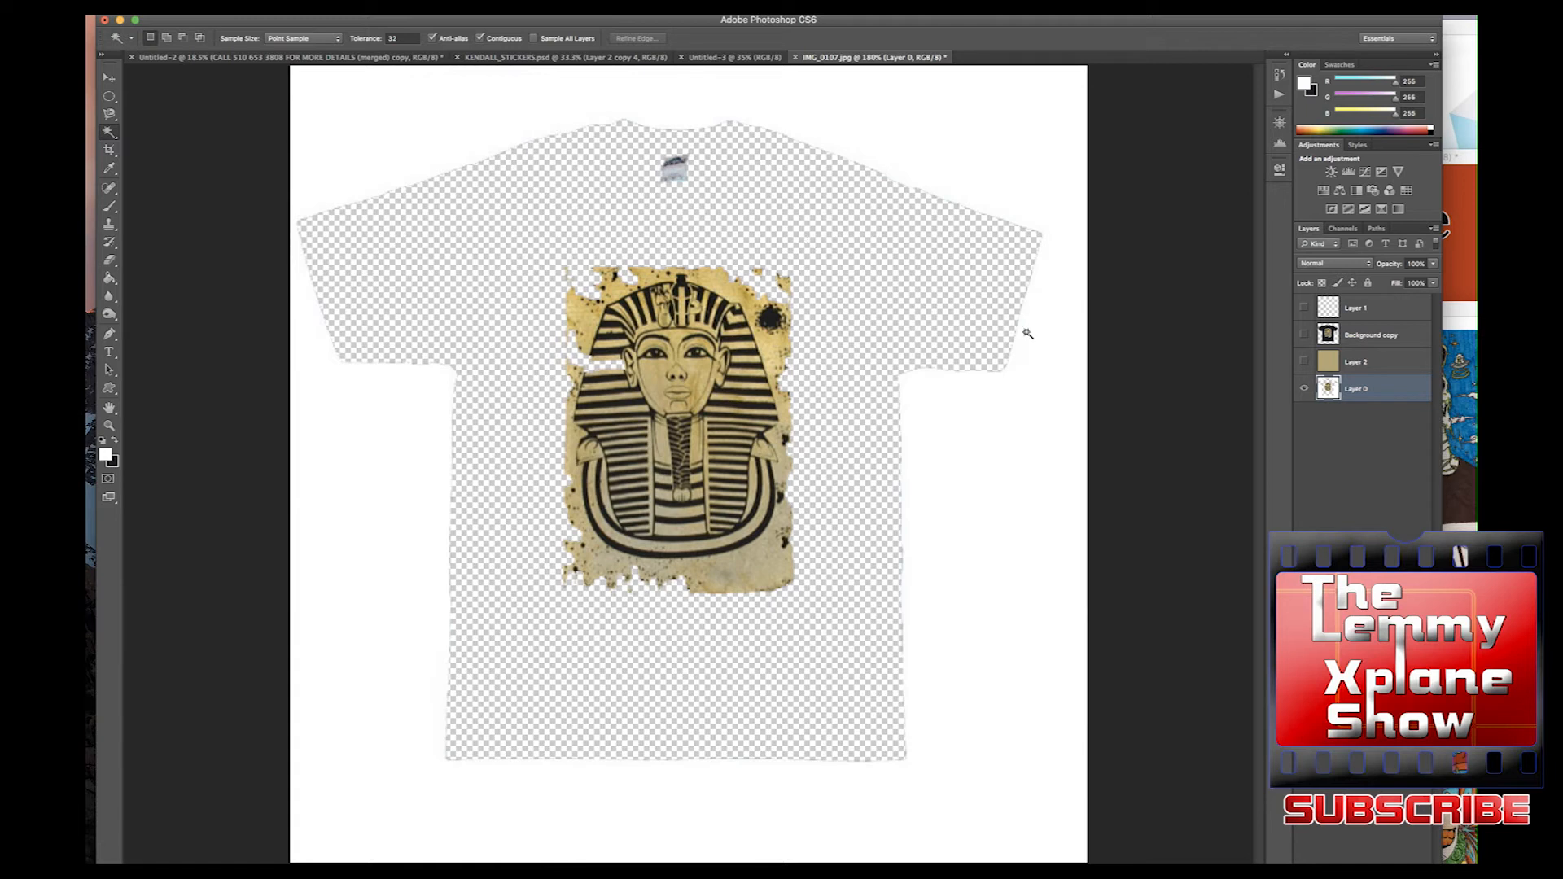
{"action": "key", "text": "super+z"}
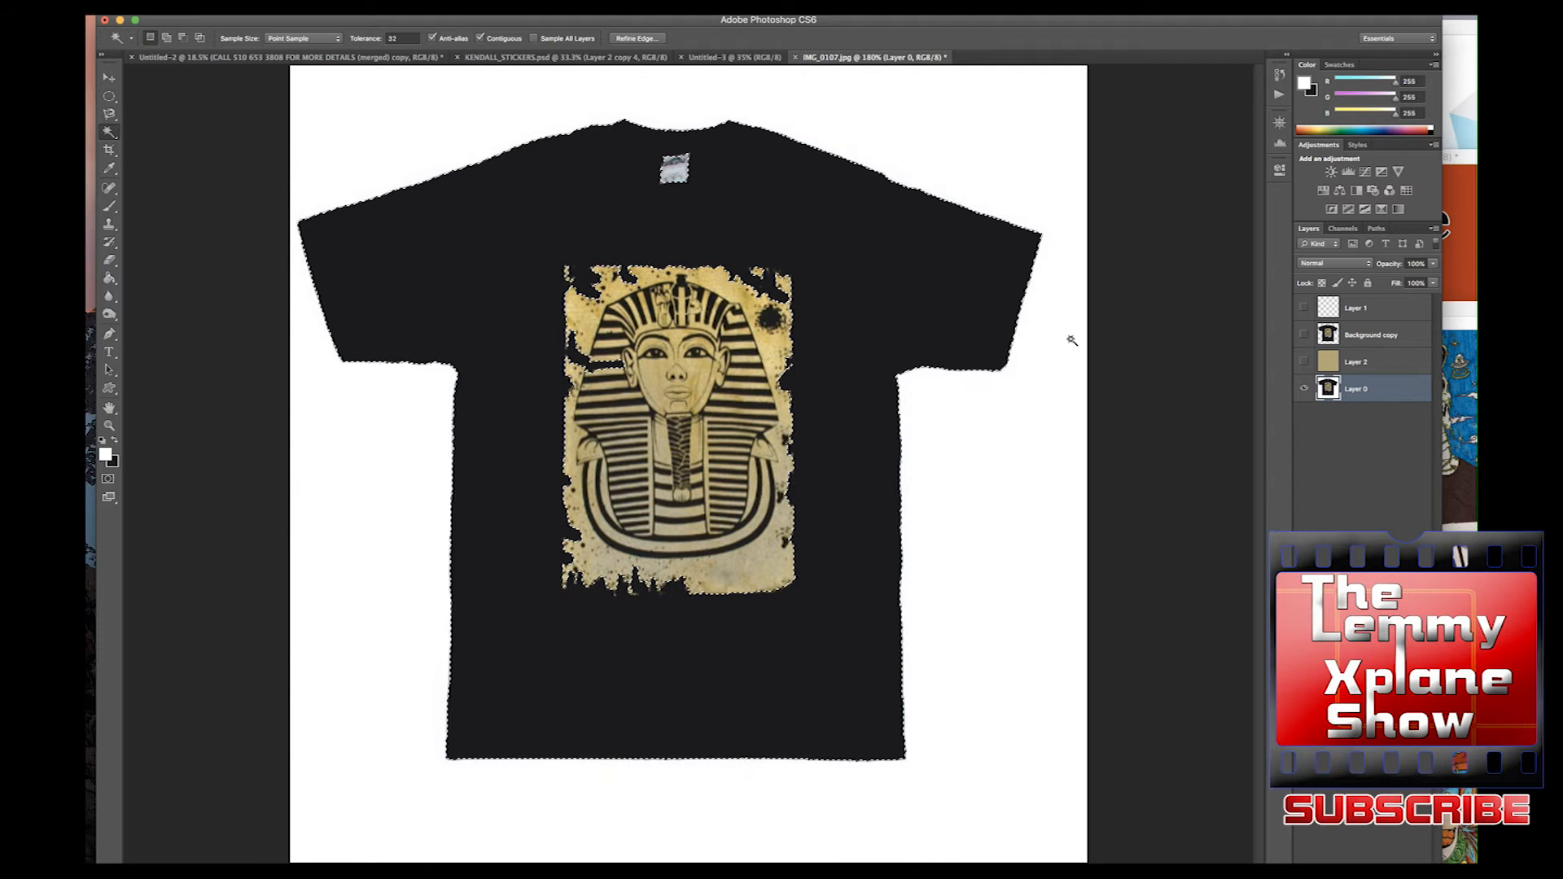
{"action": "key", "text": "ctrl+d"}
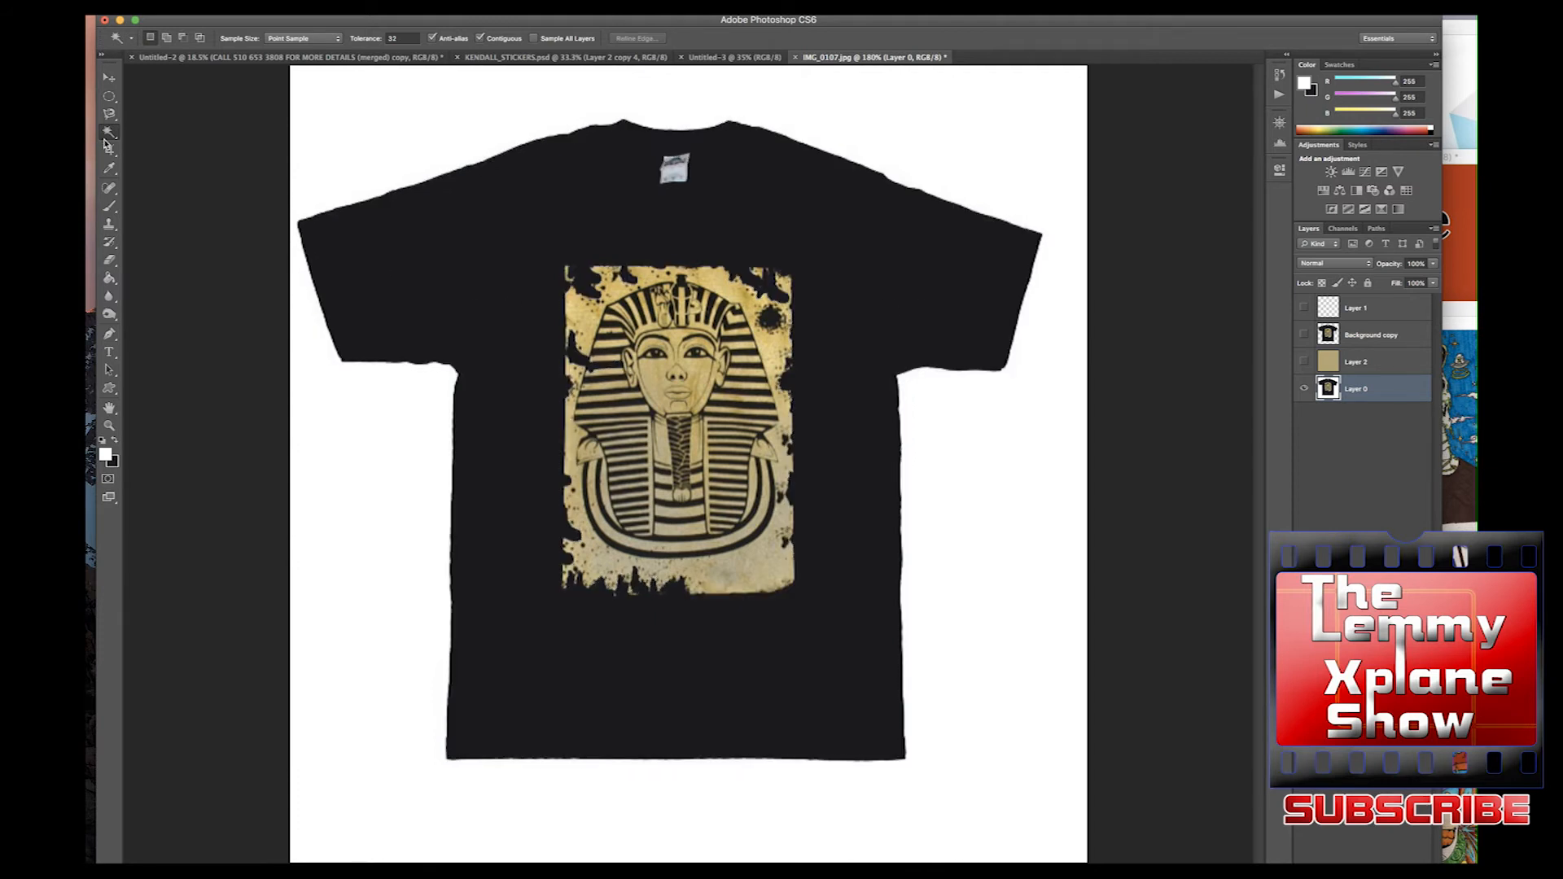
- Select the shirt's black fabric by brushing over it with the Quick Selection tool
{"action": "left_click", "coordinate": [106, 137]}
{"action": "left_click", "coordinate": [146, 128]}
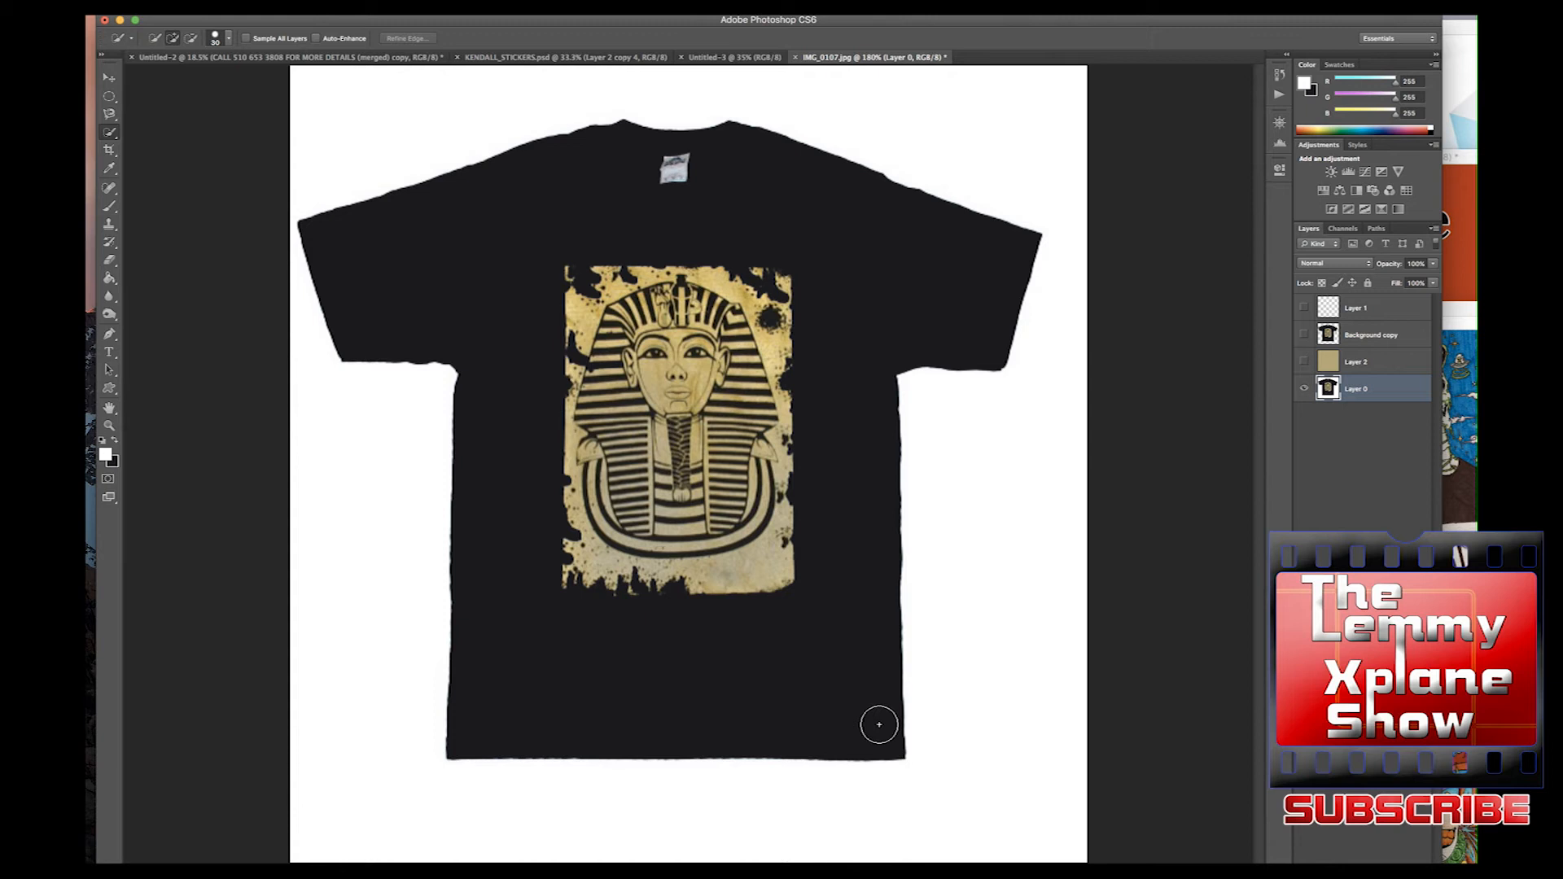
{"action": "left_click_drag", "start_coordinate": [879, 666], "coordinate": [879, 529]}
{"action": "left_click_drag", "start_coordinate": [875, 471], "coordinate": [875, 434]}
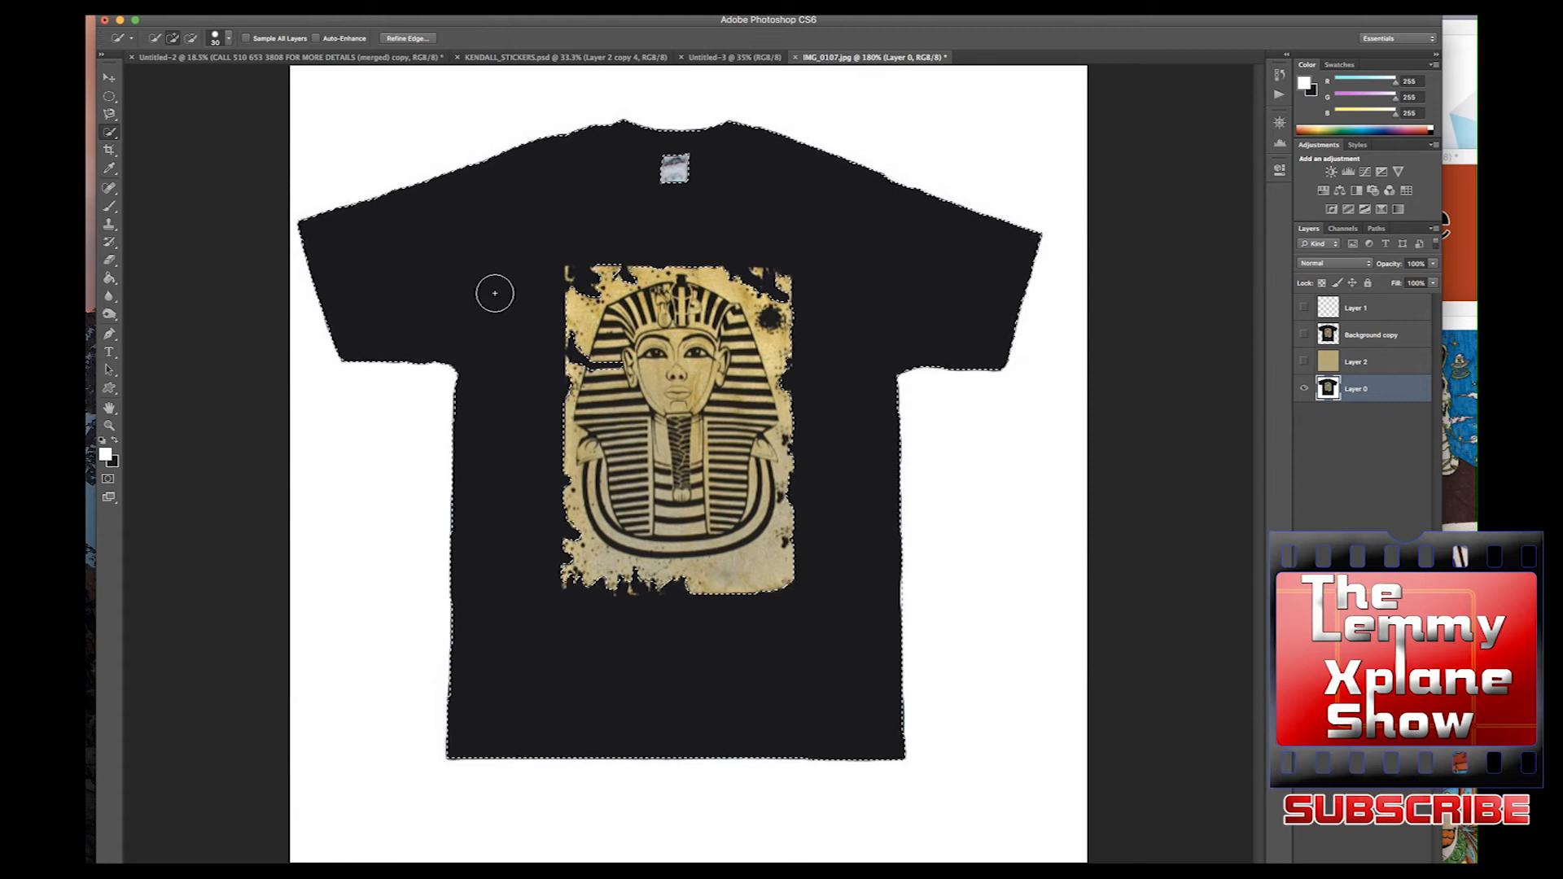
- Refine the fabric selection along the print's torn edges with Refine Edge, output it as a selection, and deselect
{"action": "left_click", "coordinate": [407, 38]}
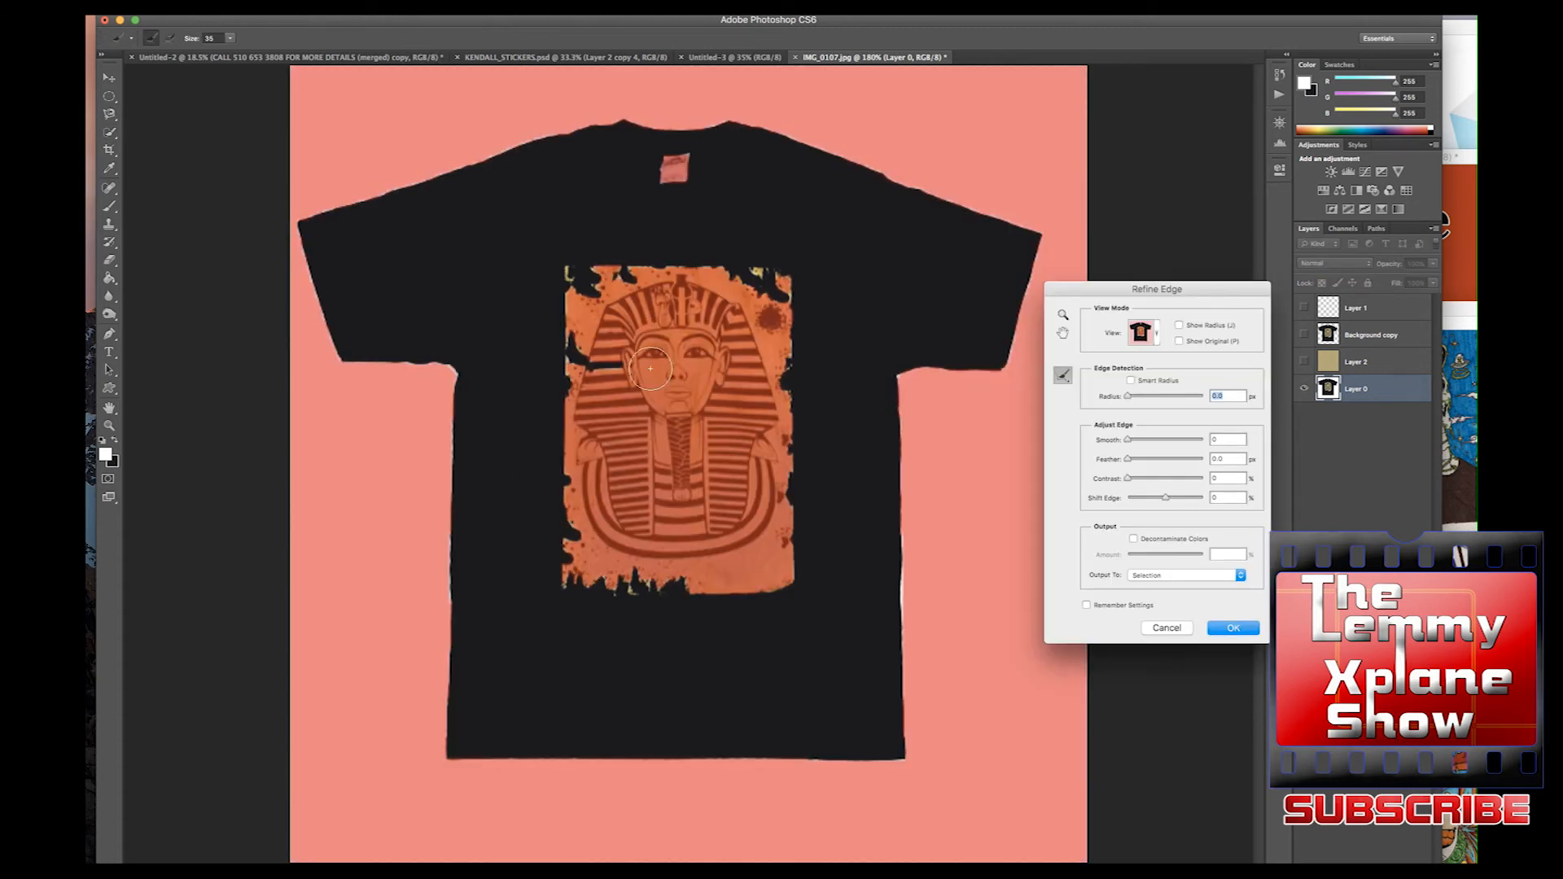
{"action": "mouse_move", "coordinate": [756, 271]}
{"action": "left_mouse_down"}
{"action": "mouse_move", "coordinate": [747, 283]}
{"action": "mouse_move", "coordinate": [765, 254]}
{"action": "mouse_move", "coordinate": [761, 268]}
{"action": "left_mouse_up"}
{"action": "mouse_move", "coordinate": [558, 277]}
{"action": "left_mouse_down"}
{"action": "mouse_move", "coordinate": [581, 271]}
{"action": "mouse_move", "coordinate": [560, 276]}
{"action": "left_mouse_up"}
{"action": "left_click_drag", "start_coordinate": [563, 589], "coordinate": [672, 589]}
{"action": "left_click_drag", "start_coordinate": [569, 271], "coordinate": [784, 281]}
{"action": "left_click", "coordinate": [1232, 627]}
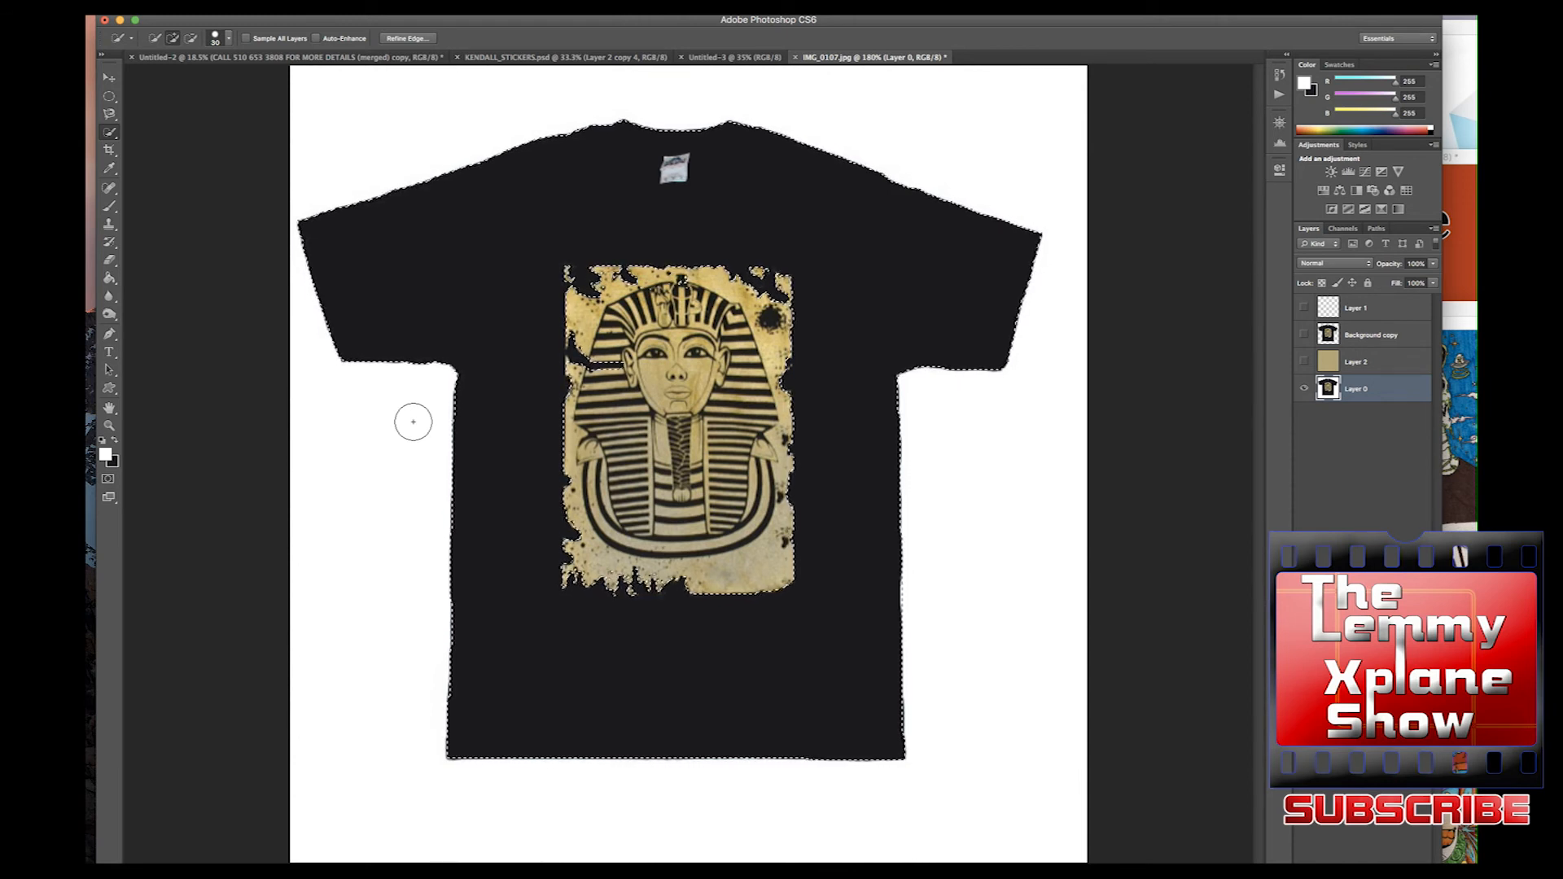
{"action": "key", "text": "ctrl+d"}
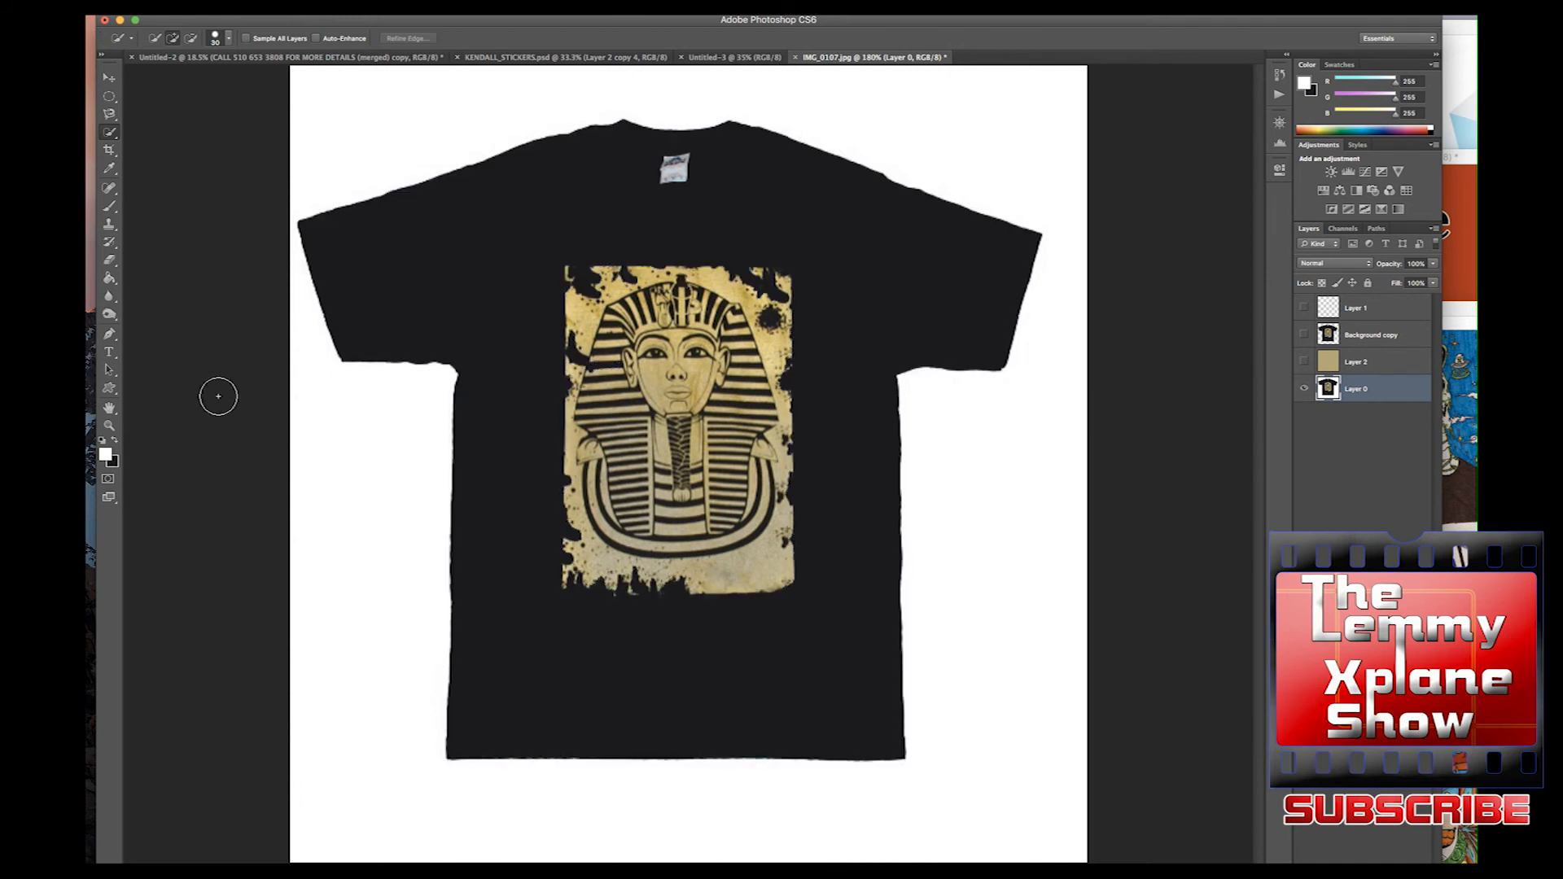
- Draw a closed path of straight and curved segments over the pharaoh print with the Pen tool
{"action": "left_click", "coordinate": [109, 334]}
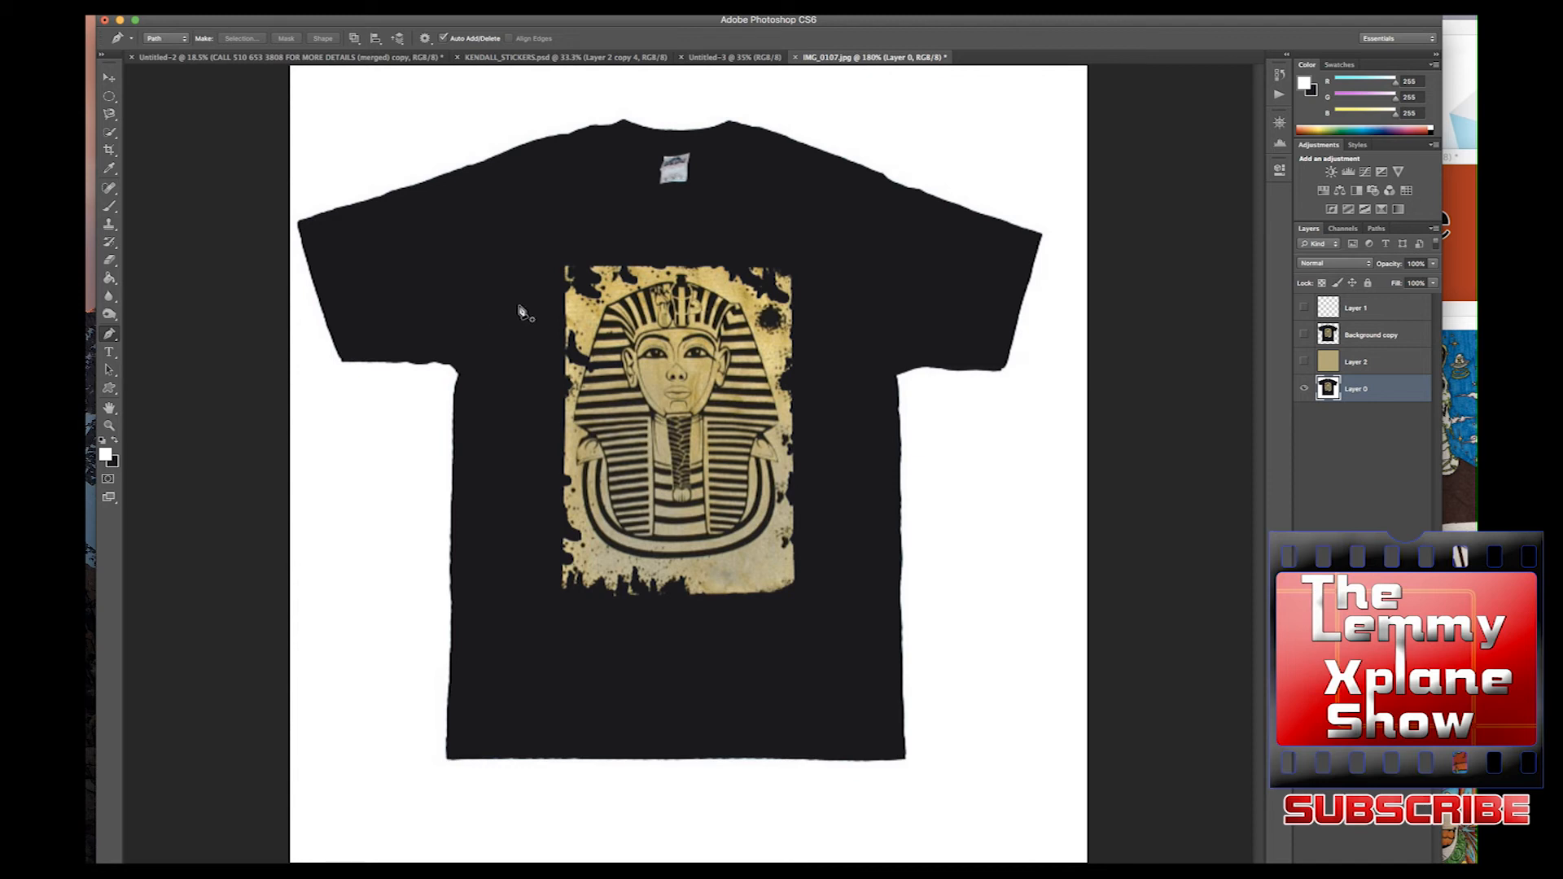
{"action": "left_click", "coordinate": [572, 290]}
{"action": "left_click", "coordinate": [564, 349]}
{"action": "left_click_drag", "start_coordinate": [624, 530], "coordinate": [641, 539]}
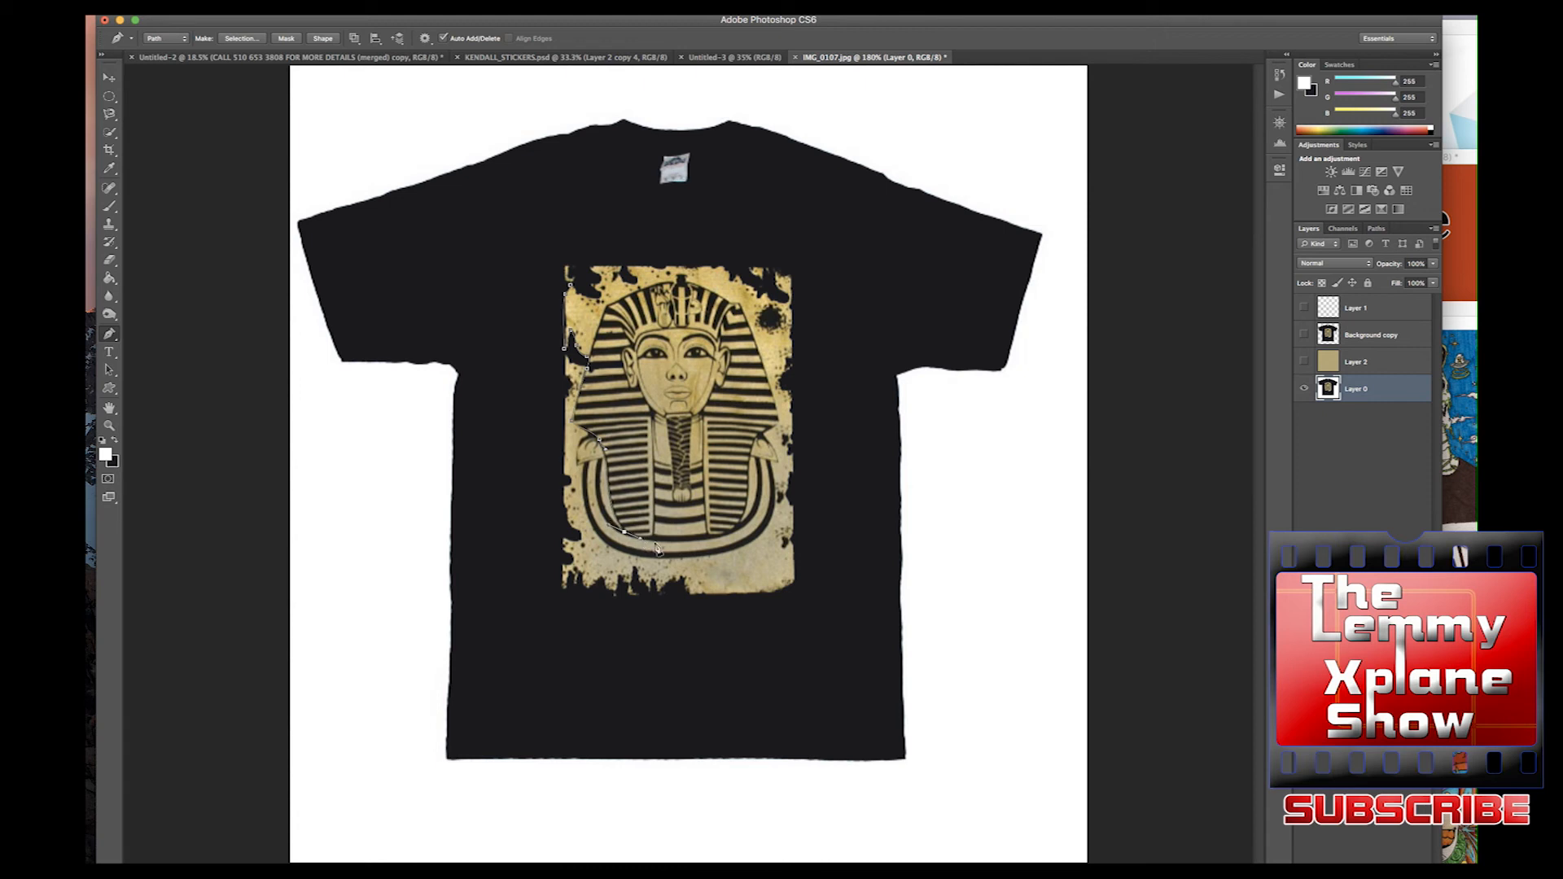
{"action": "left_click_drag", "start_coordinate": [744, 525], "coordinate": [805, 502]}
{"action": "left_click_drag", "start_coordinate": [761, 468], "coordinate": [762, 453]}
{"action": "left_click_drag", "start_coordinate": [803, 497], "coordinate": [770, 510]}
{"action": "left_click", "coordinate": [572, 290]}
- Make a new anti-aliased selection with a feather radius of 0 pixels from the work path
{"action": "left_click", "coordinate": [1376, 229]}
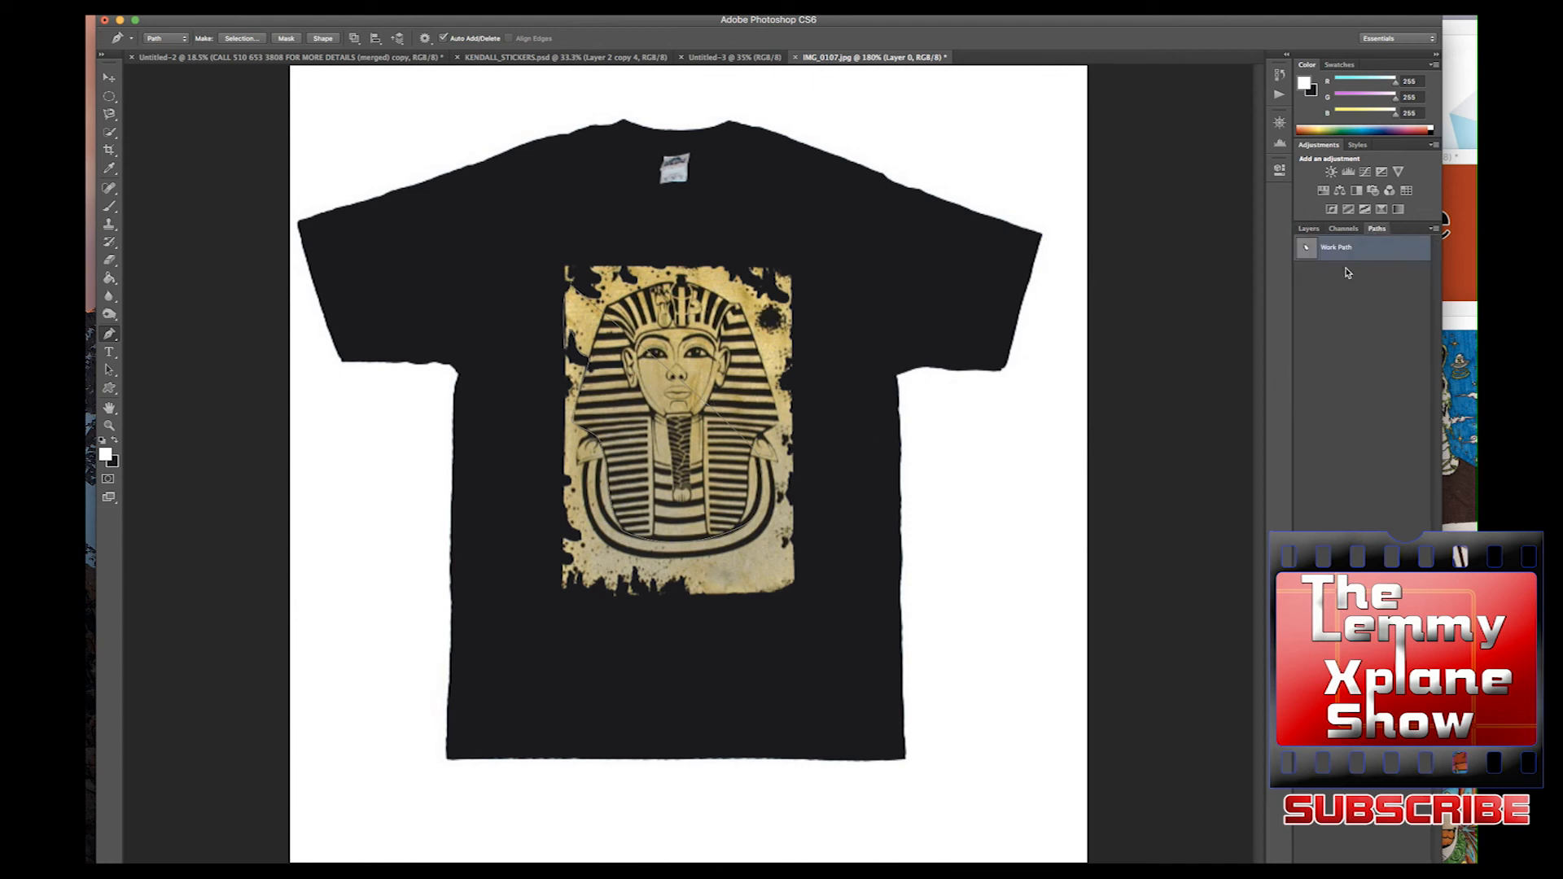
{"action": "right_click", "coordinate": [1351, 258]}
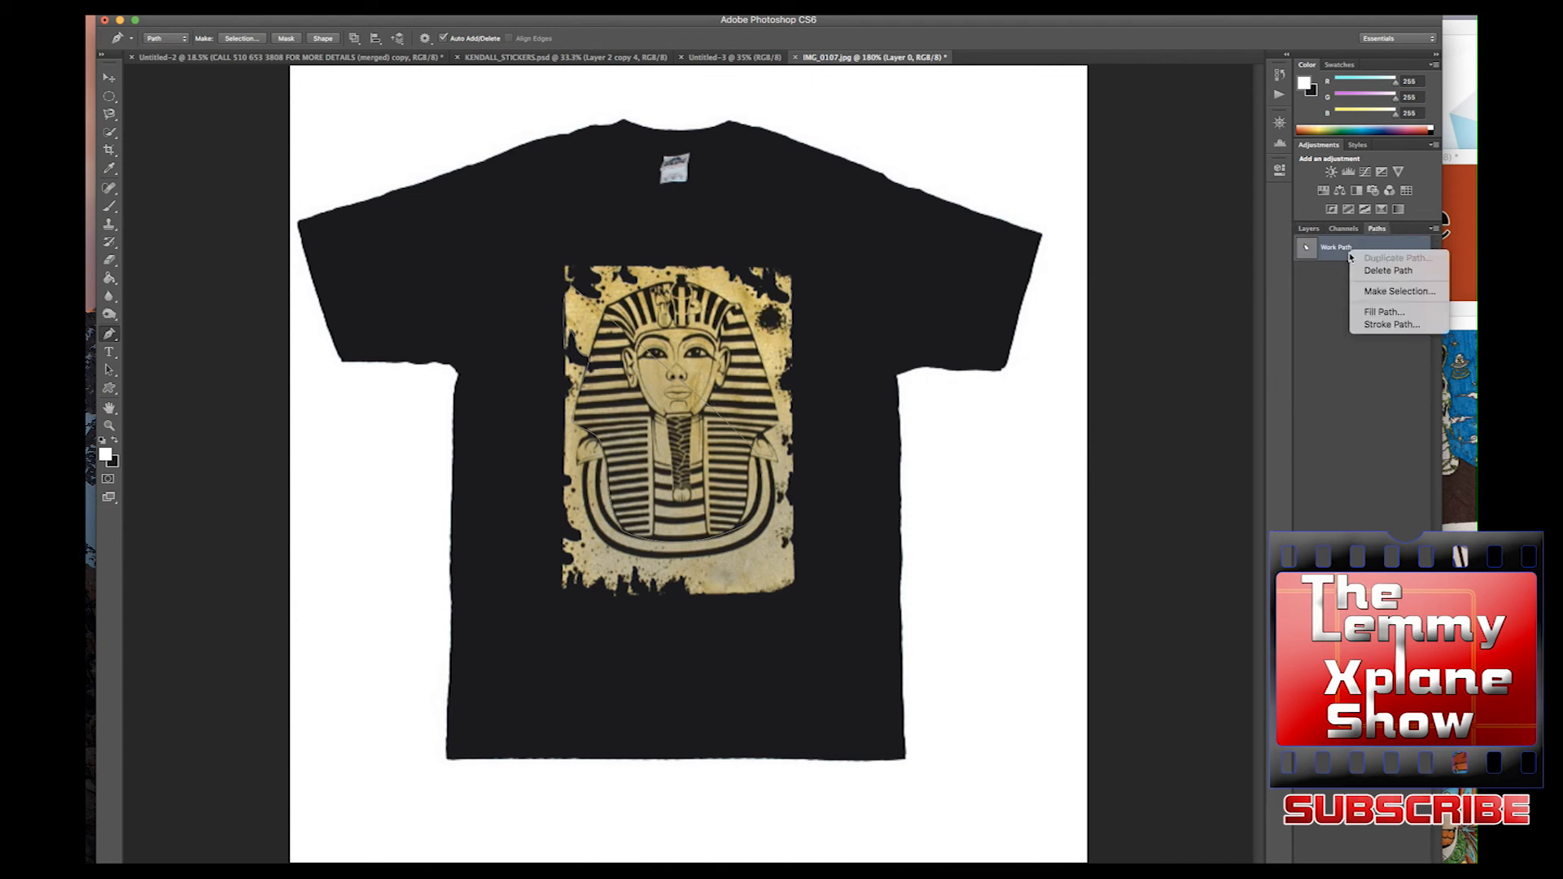
{"action": "left_click", "coordinate": [1376, 291]}
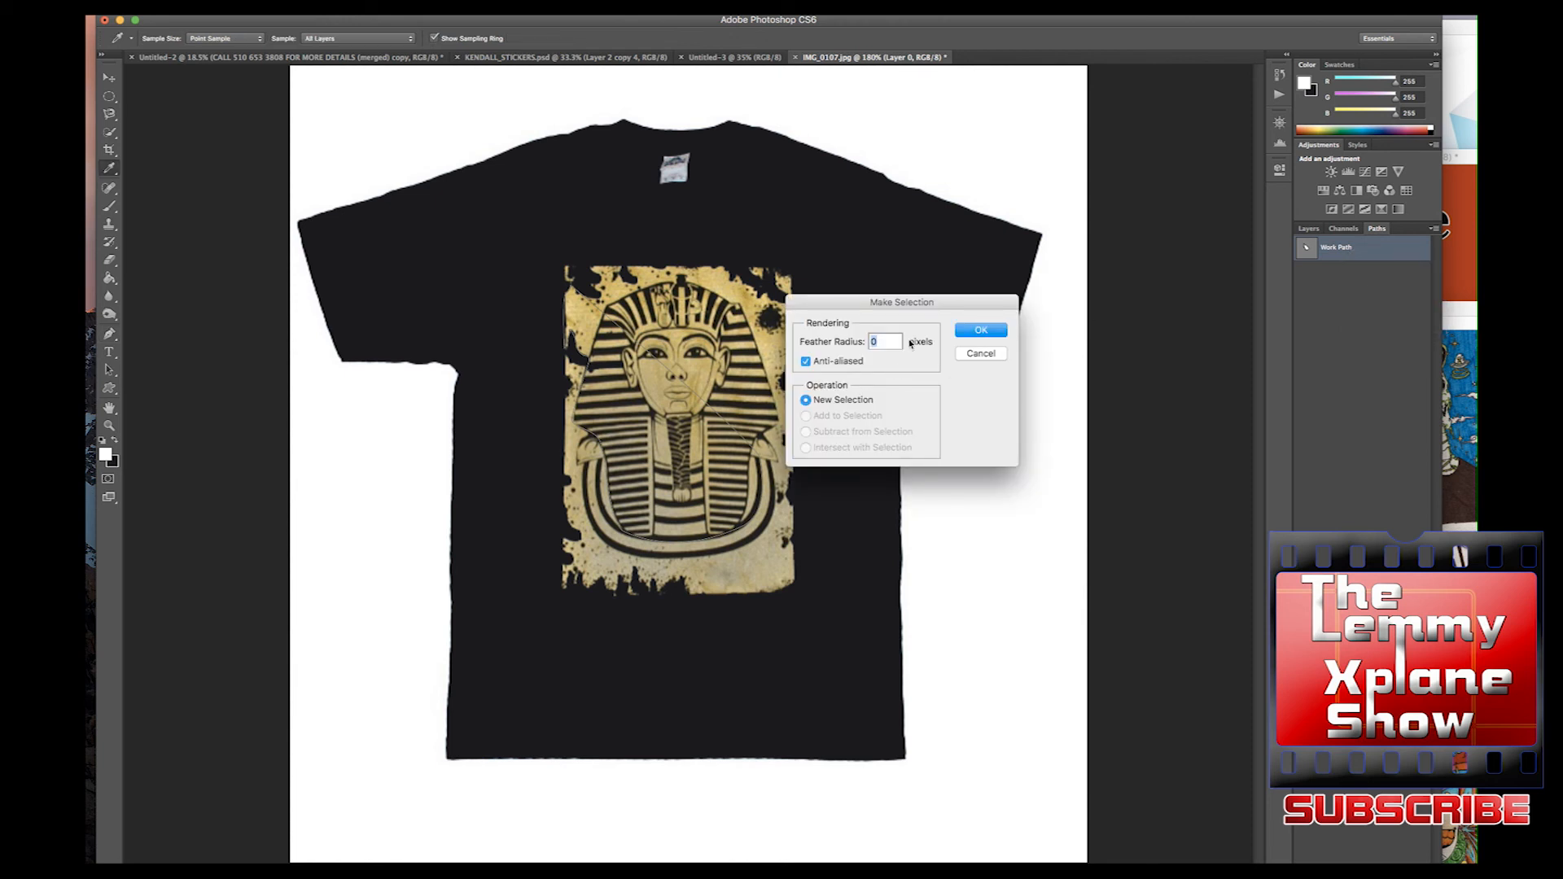
{"action": "left_click", "coordinate": [970, 332]}
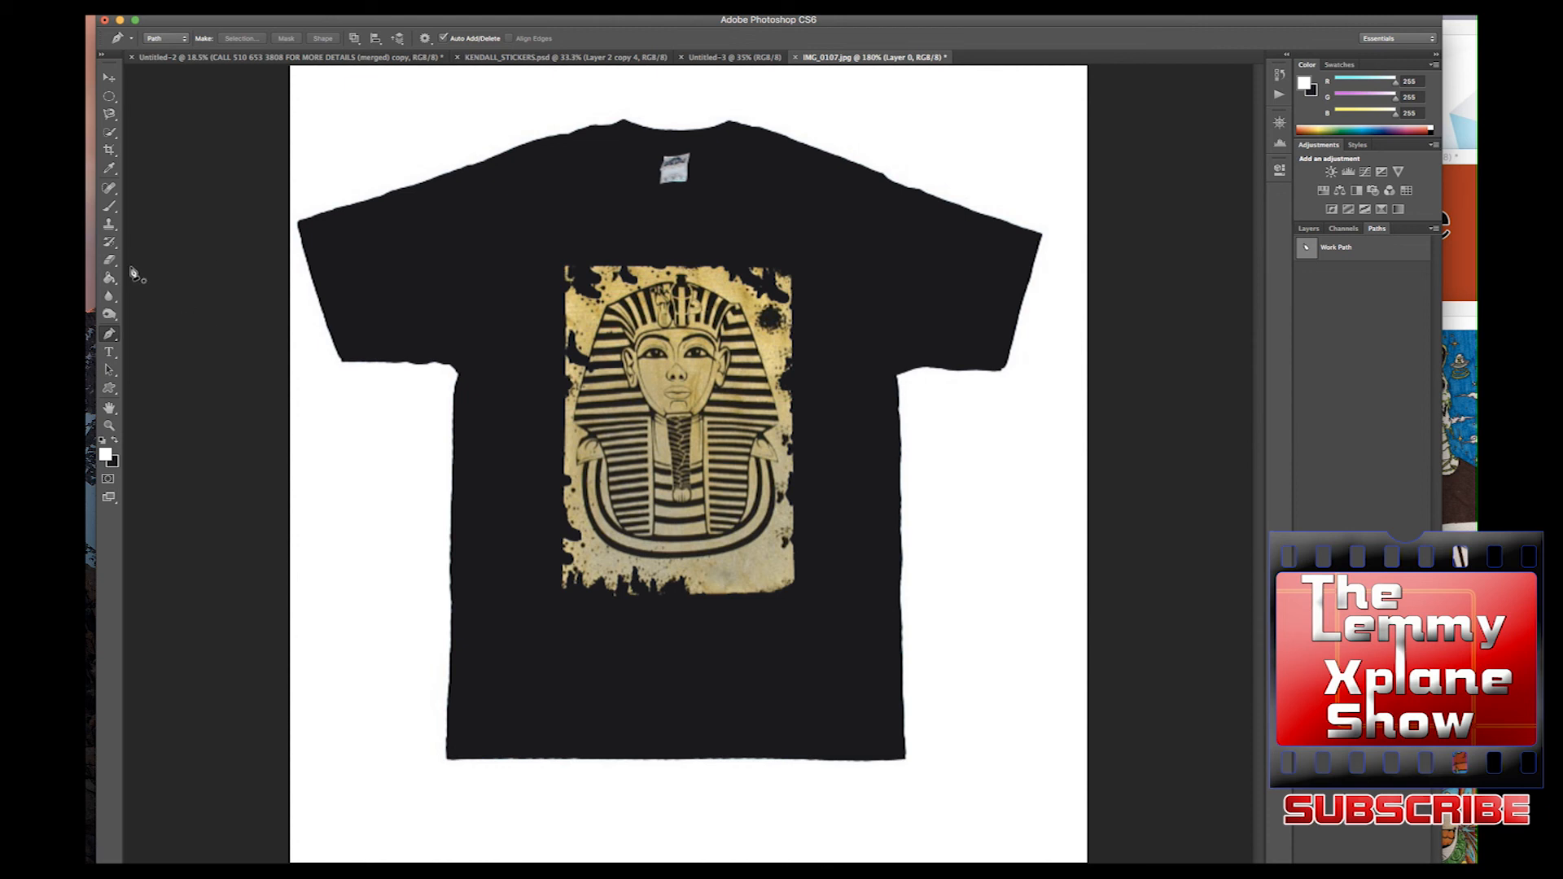
{"action": "left_click", "coordinate": [114, 136]}
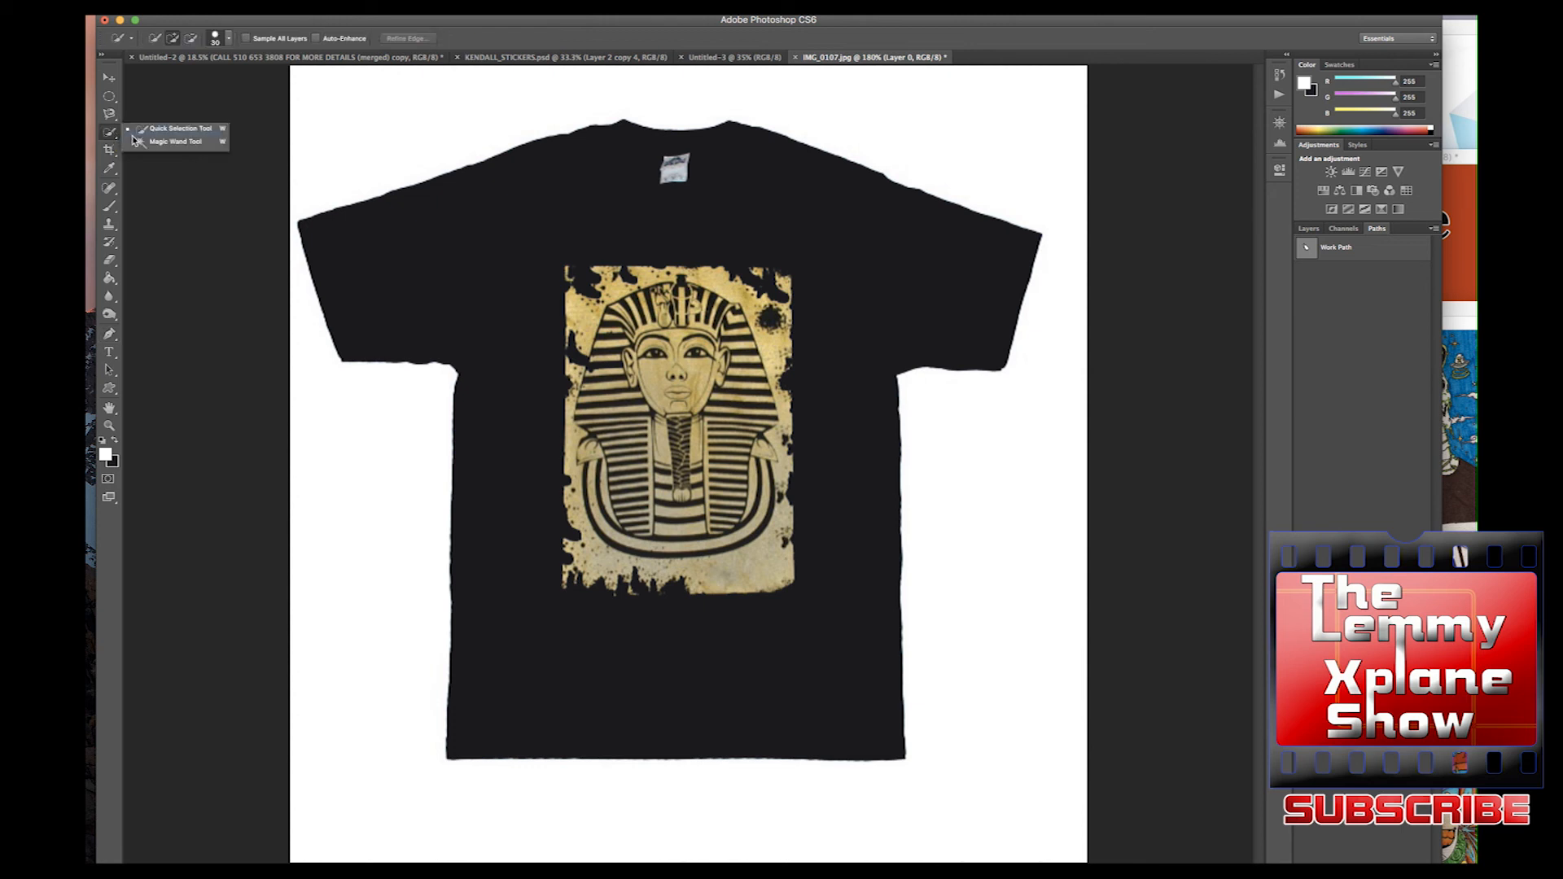
{"action": "left_click", "coordinate": [143, 144]}
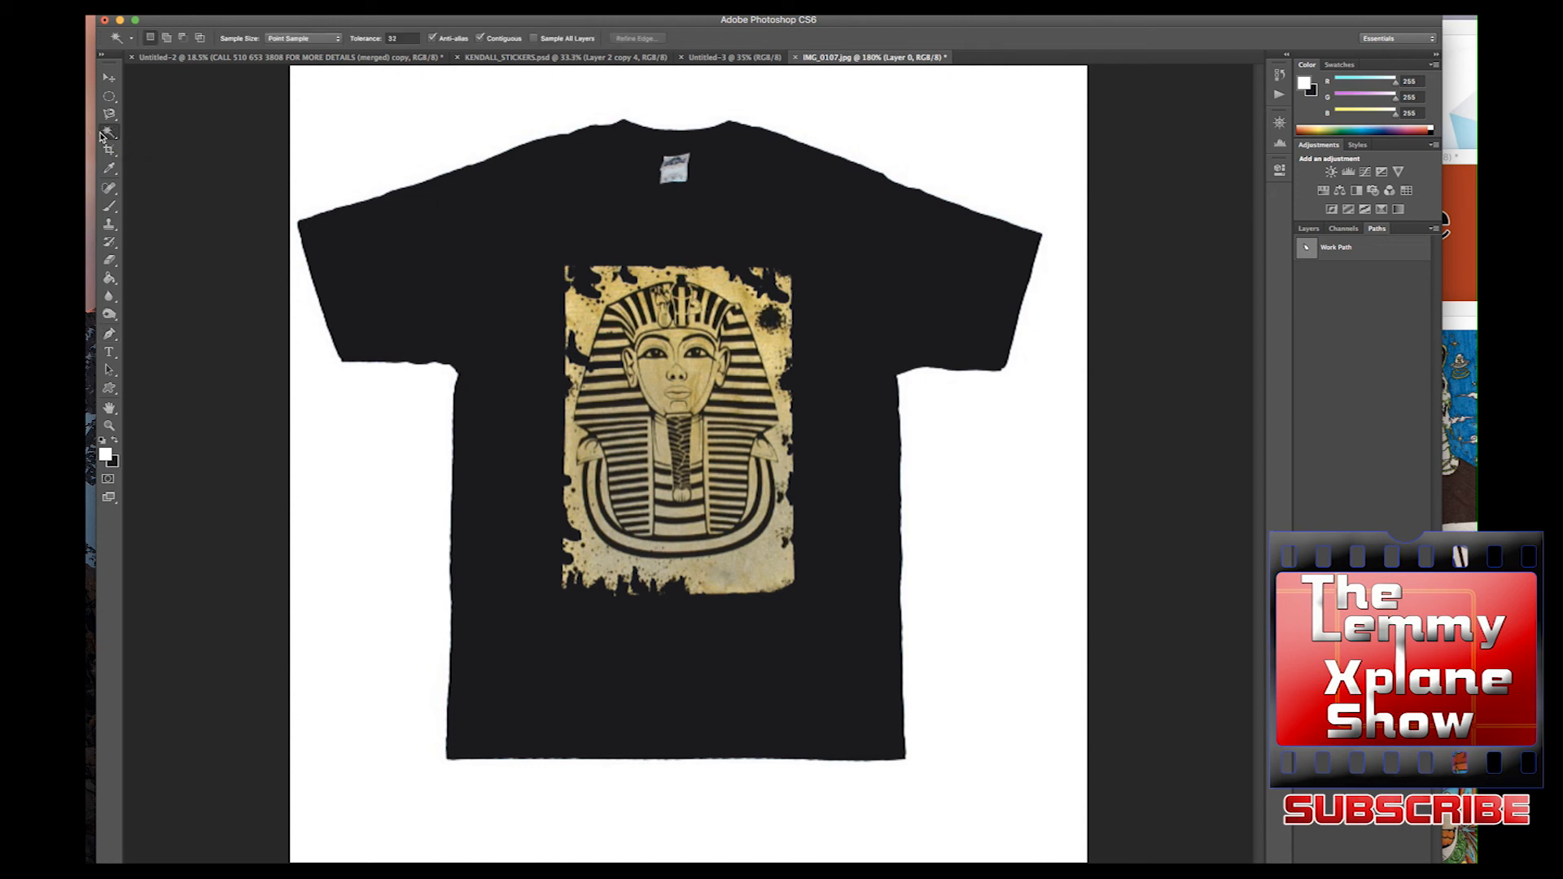
{"action": "left_click", "coordinate": [109, 99]}
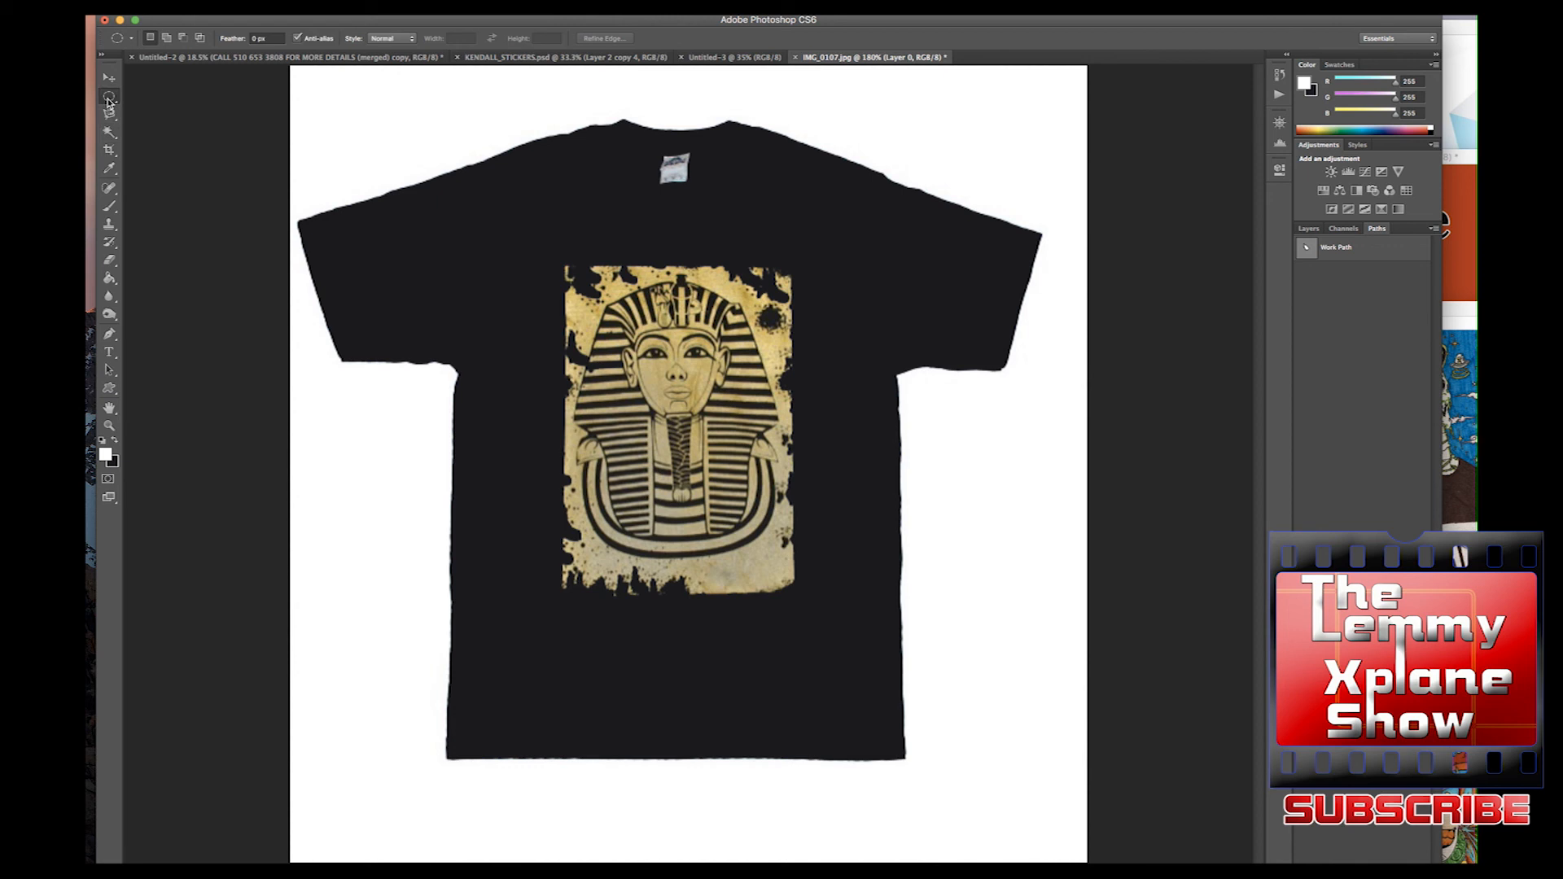